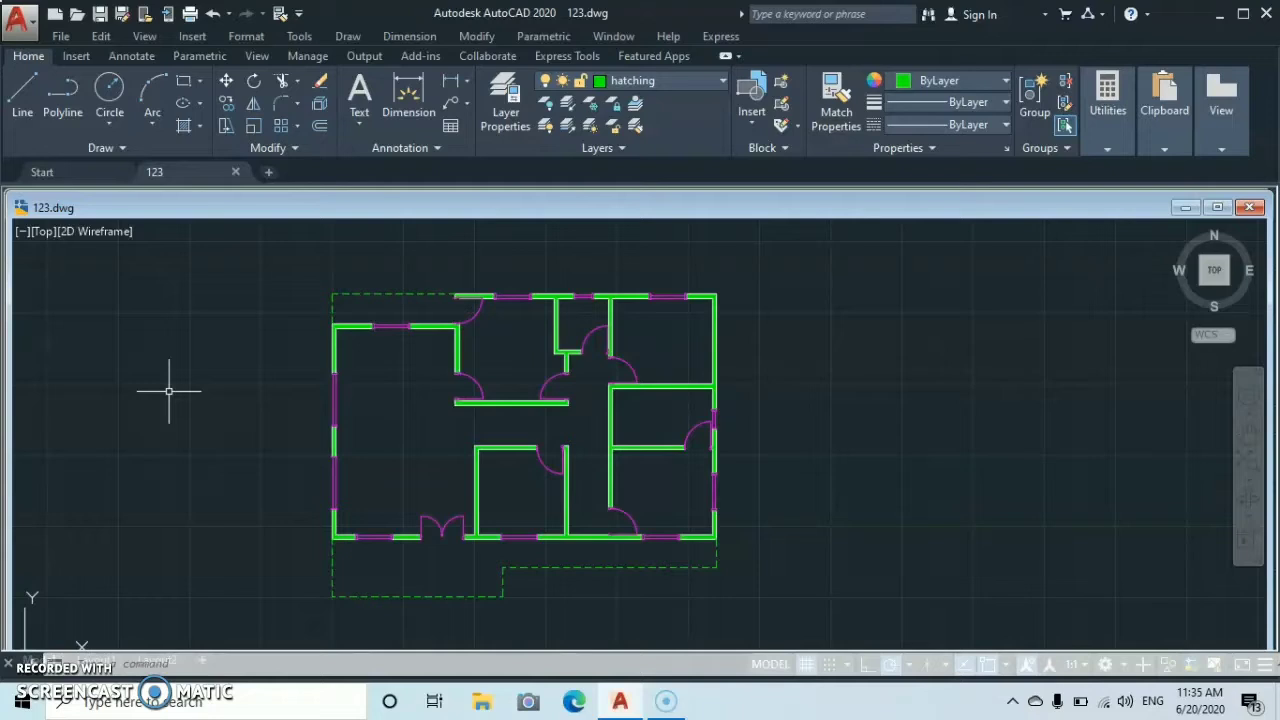
Step: Create a new dimension style named "my dim" based on Standard, for all dimensions
{"action": "type", "text": "DIM"}
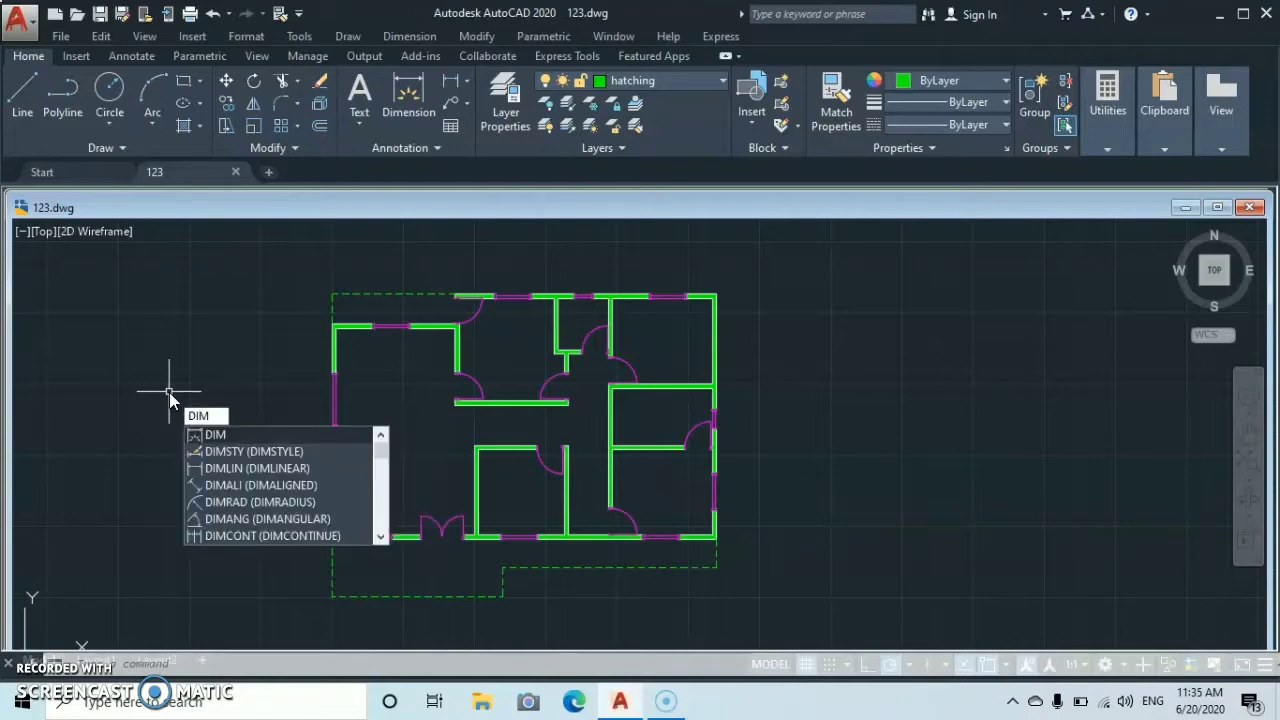
{"action": "type", "text": "ST"}
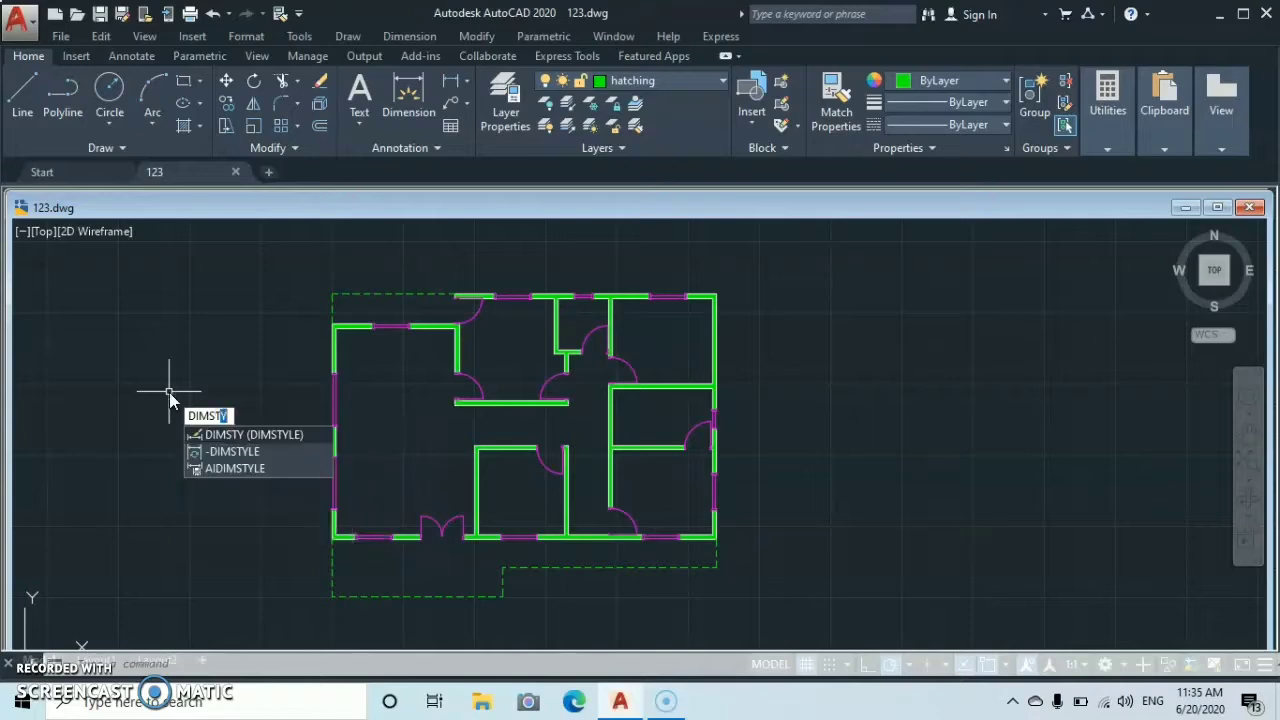
{"action": "type", "text": "YLE"}
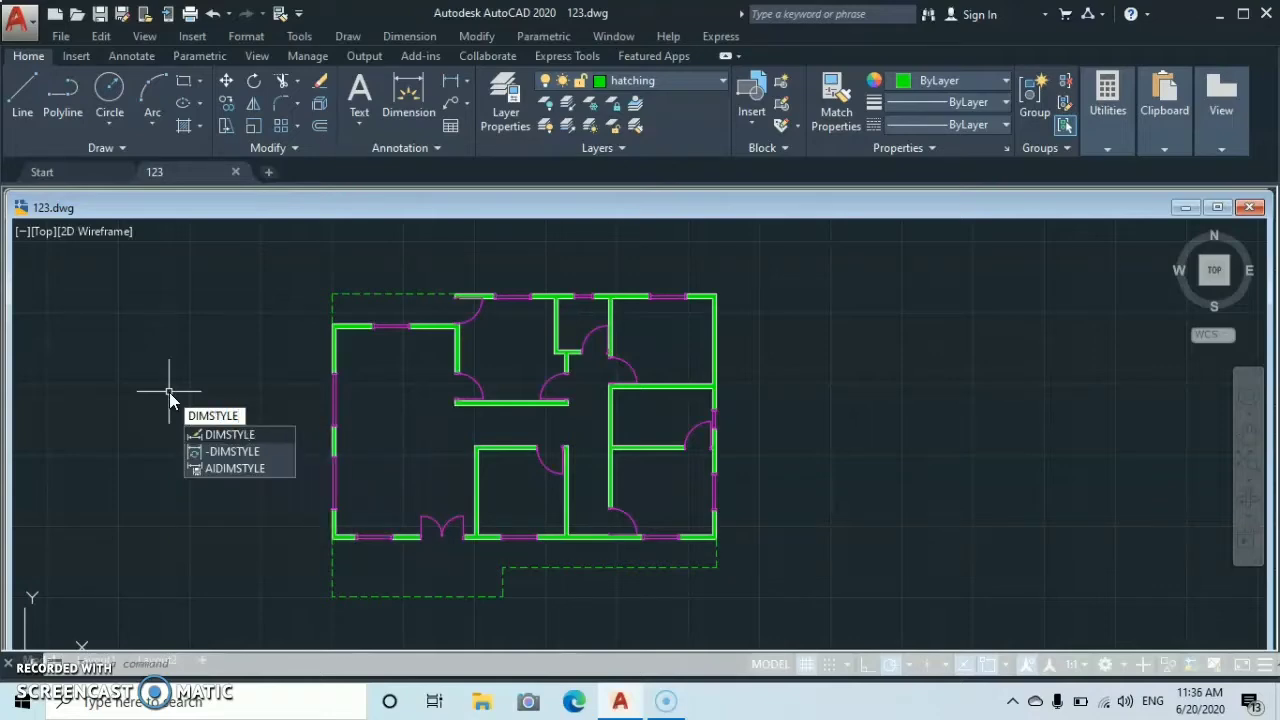
{"action": "key", "text": "Return"}
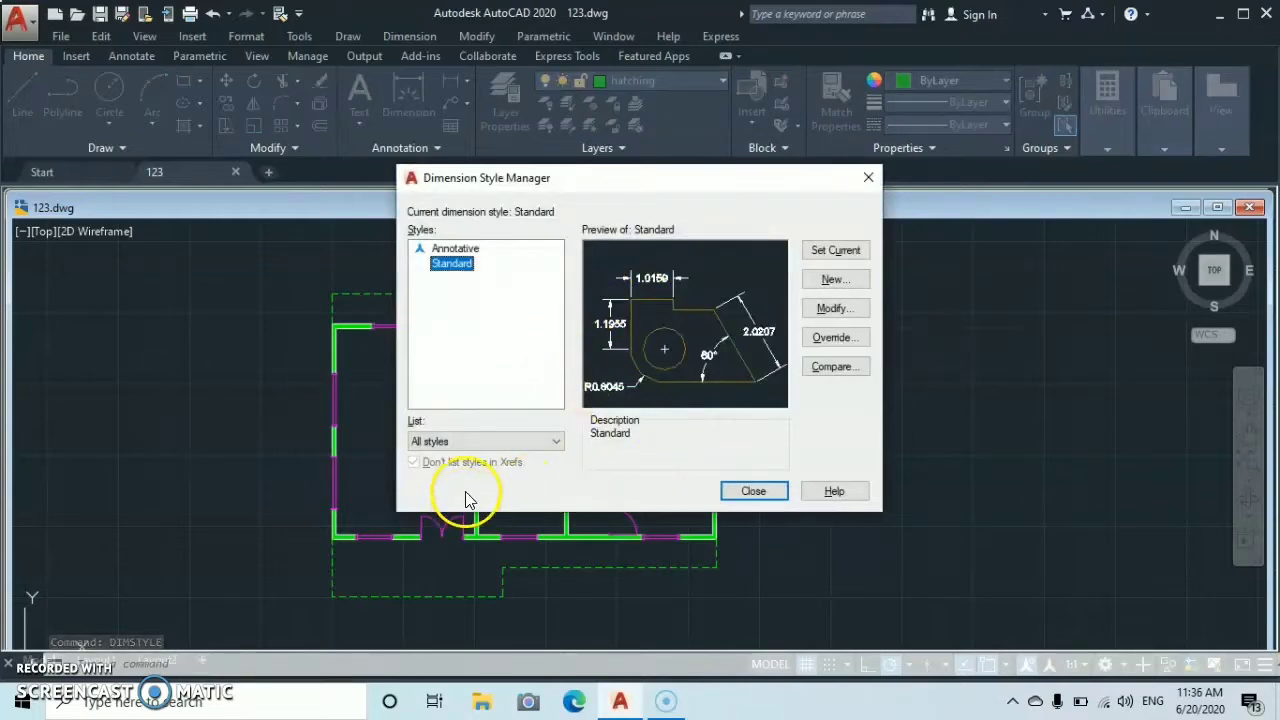
{"action": "left_click", "coordinate": [836, 285]}
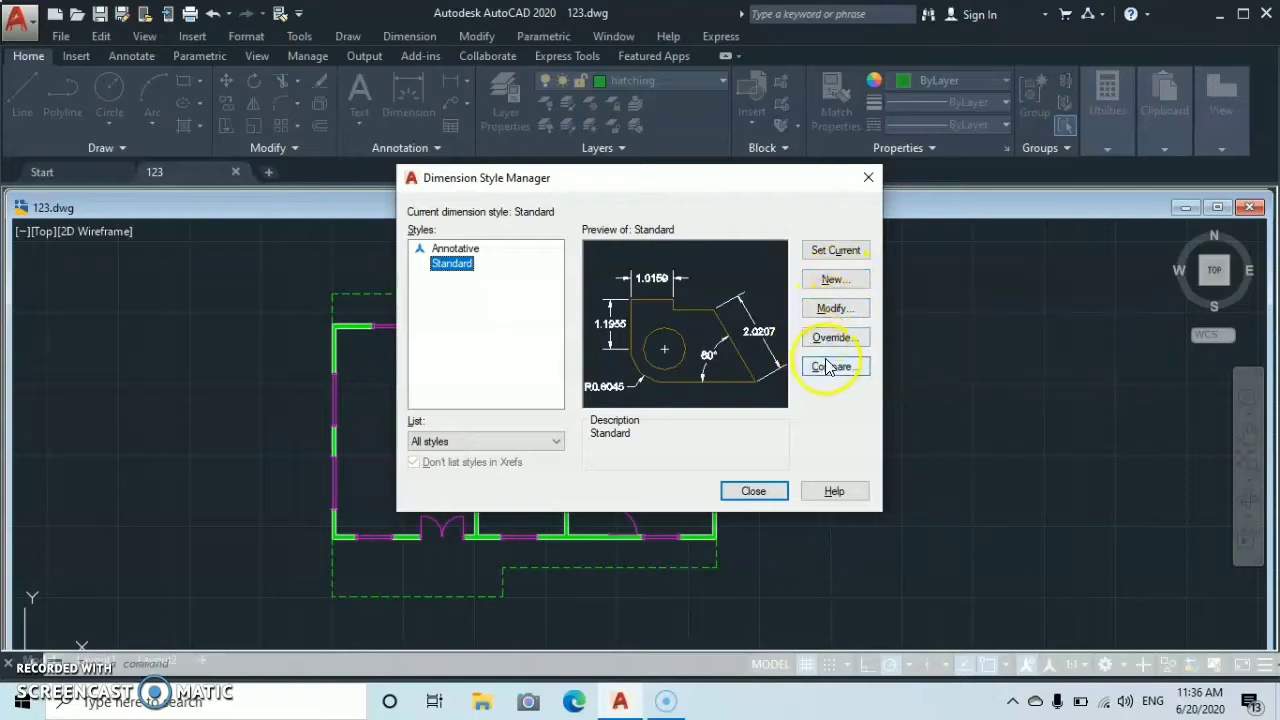
{"action": "left_click", "coordinate": [828, 280]}
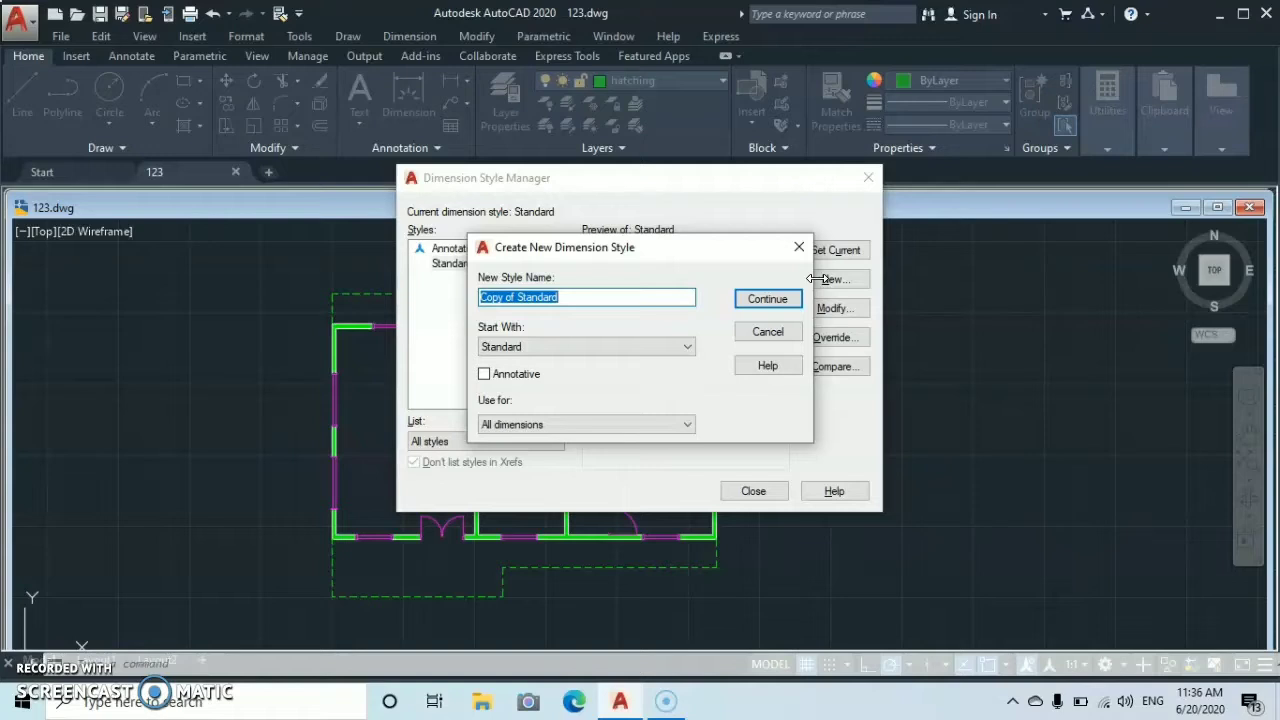
{"action": "type", "text": "my dim"}
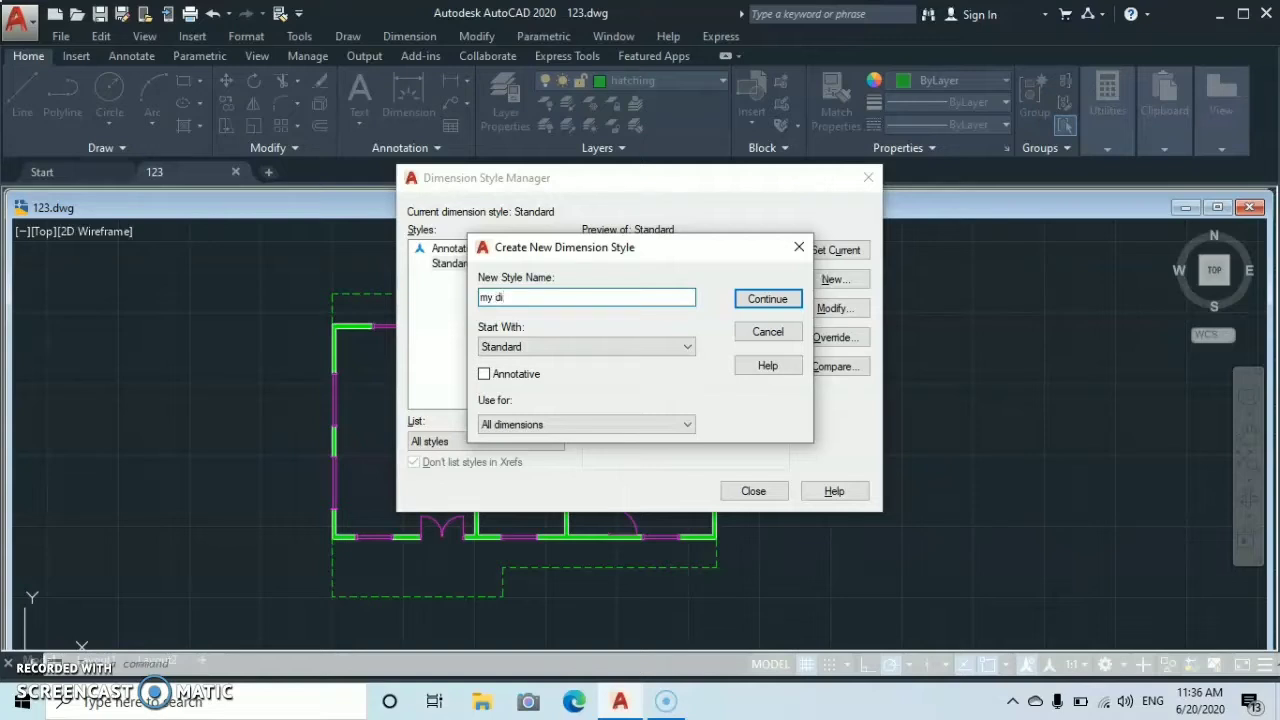
{"action": "left_click", "coordinate": [768, 300]}
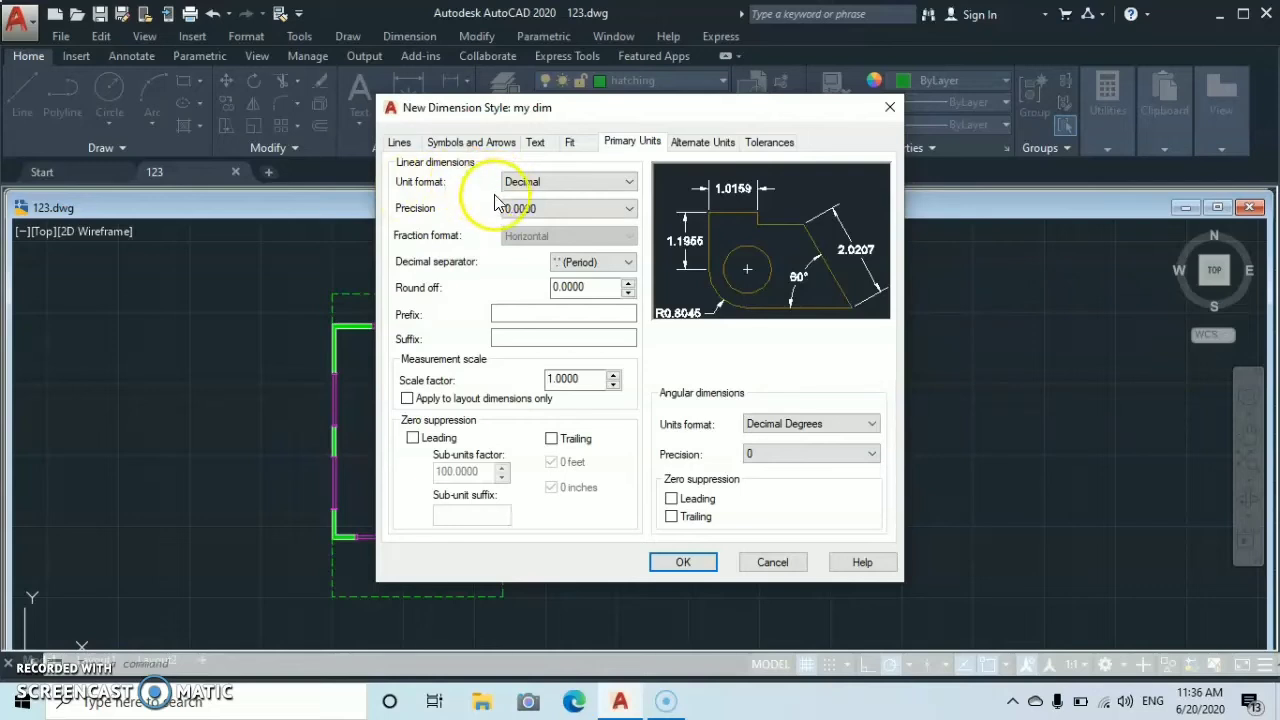
Step: Set the text height of the "my dim" dimension style to 0.4000
{"action": "left_click", "coordinate": [536, 143]}
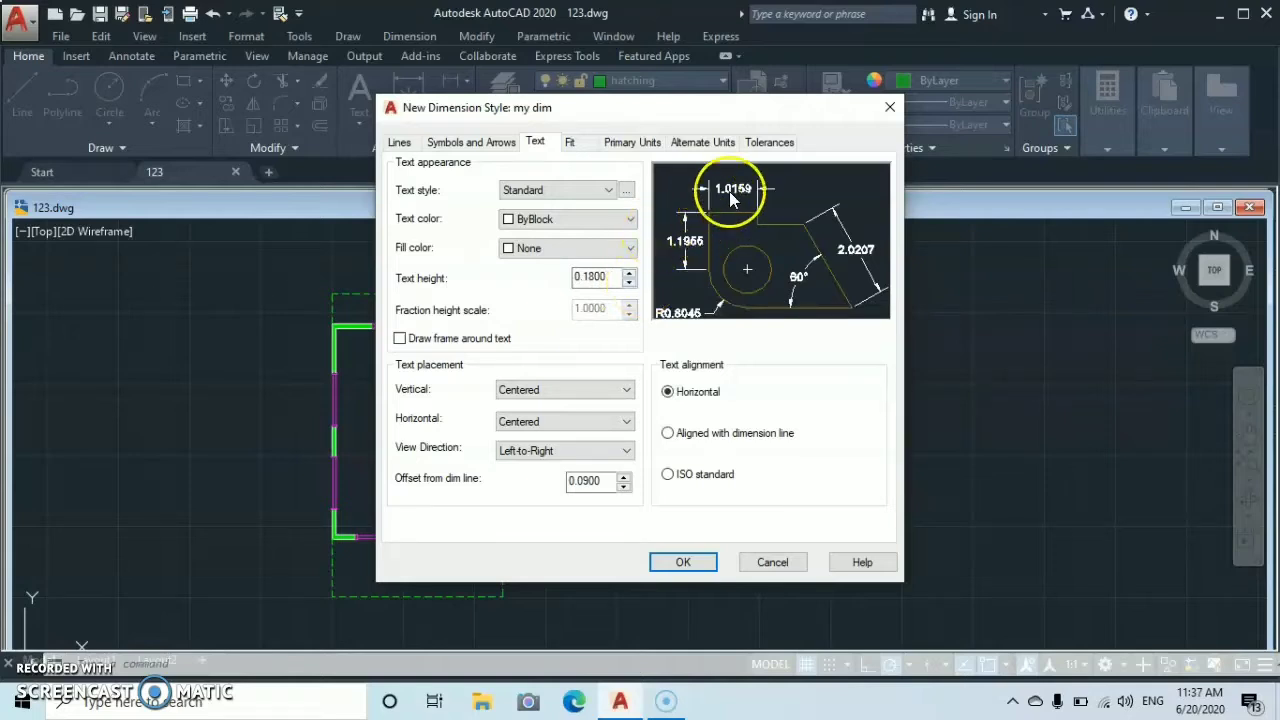
{"action": "left_click", "coordinate": [630, 274]}
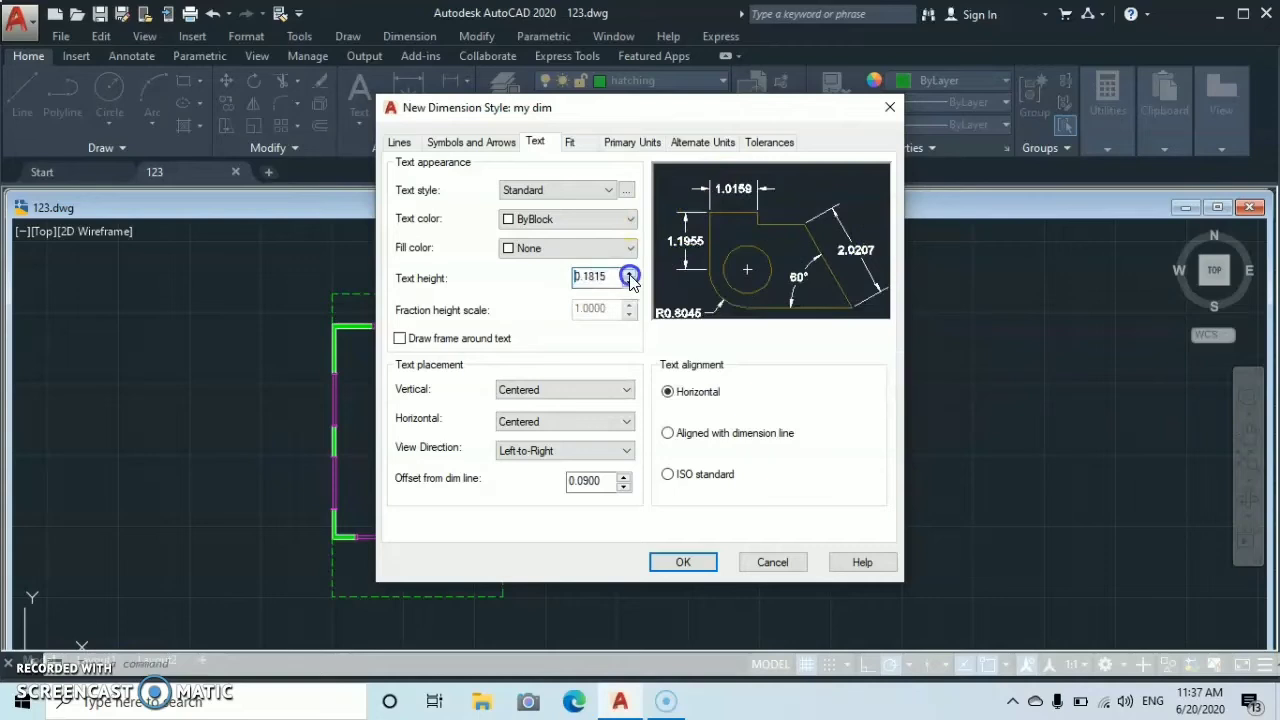
{"action": "left_click", "coordinate": [630, 274]}
{"action": "left_click", "coordinate": [630, 274]}
{"action": "left_click", "coordinate": [630, 274]}
{"action": "left_click", "coordinate": [630, 274]}
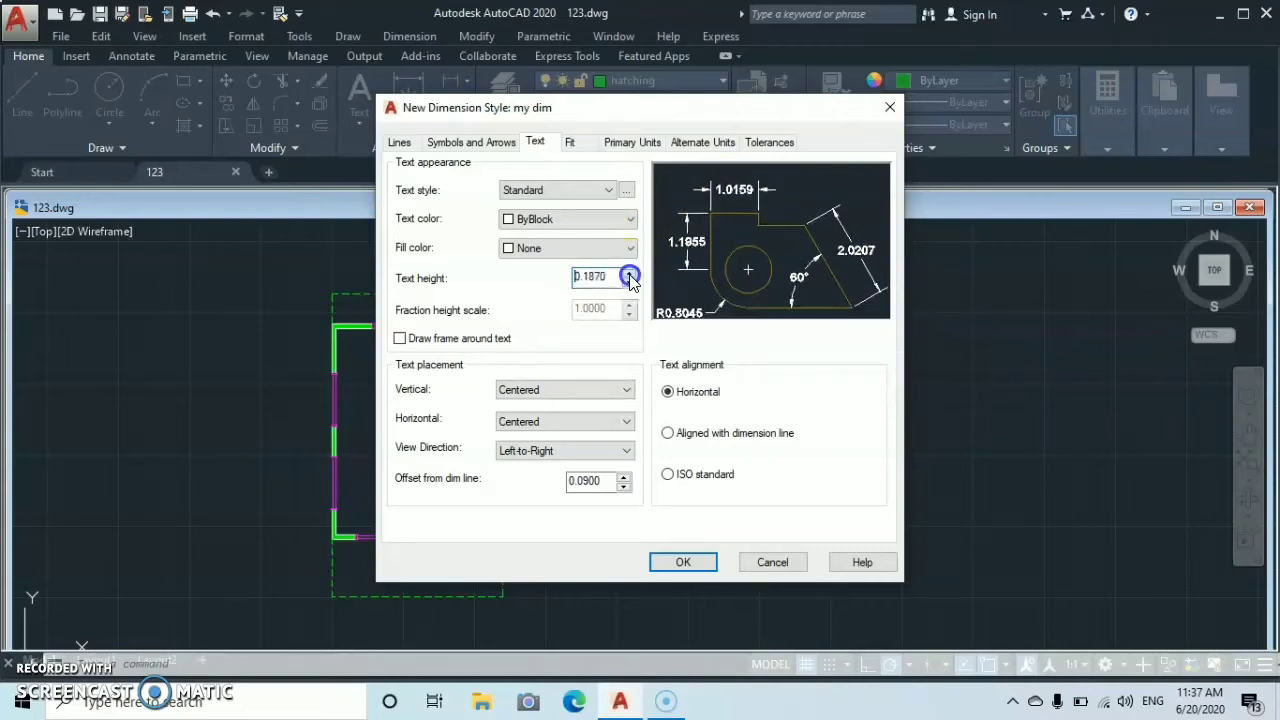
{"action": "left_click", "coordinate": [630, 274]}
{"action": "left_click", "coordinate": [630, 274]}
{"action": "left_click", "coordinate": [630, 274]}
{"action": "left_click", "coordinate": [630, 274]}
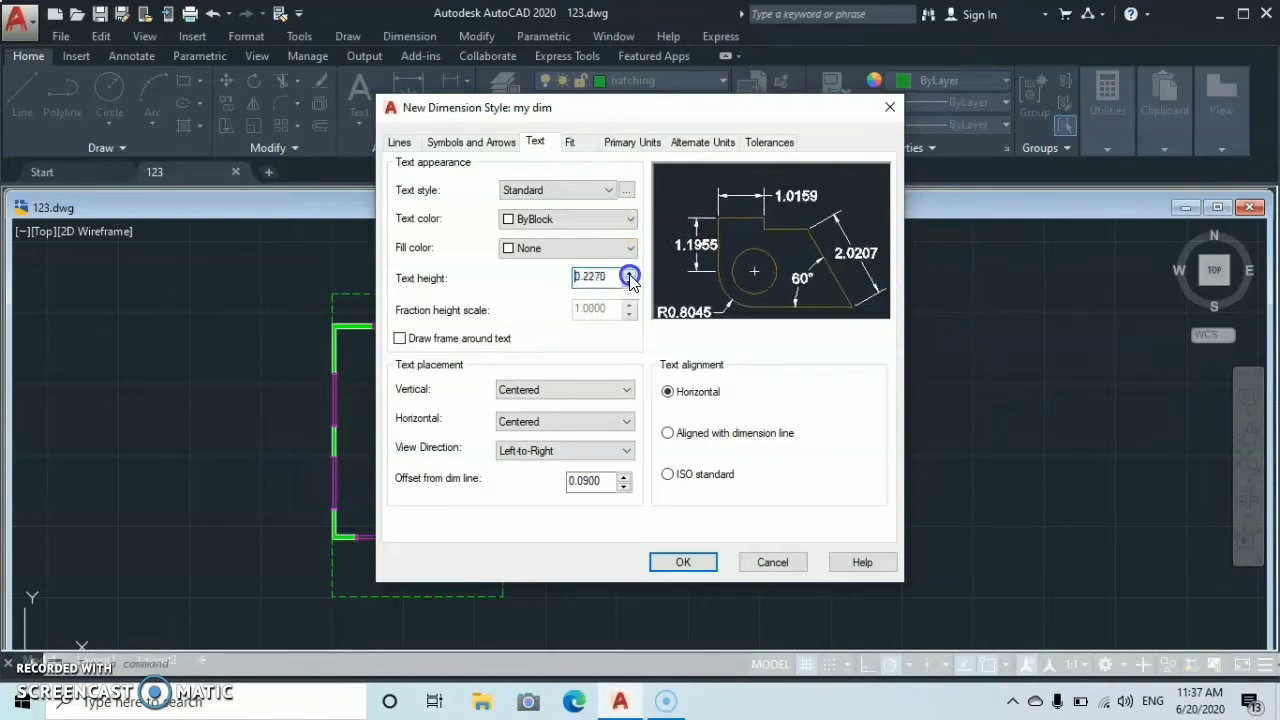
{"action": "left_click", "coordinate": [630, 274]}
{"action": "left_click", "coordinate": [630, 274]}
{"action": "left_click", "coordinate": [630, 274]}
{"action": "left_click", "coordinate": [630, 274]}
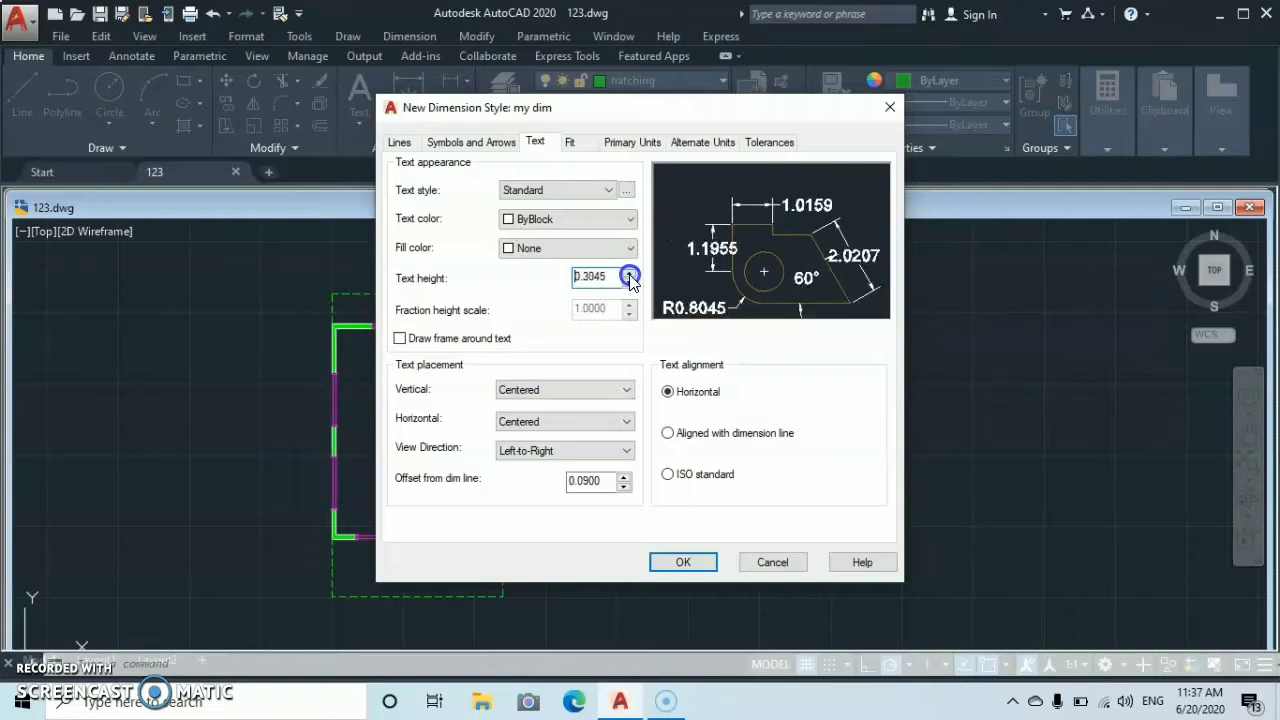
{"action": "left_click", "coordinate": [630, 274]}
{"action": "left_click", "coordinate": [630, 274]}
{"action": "left_click", "coordinate": [630, 274]}
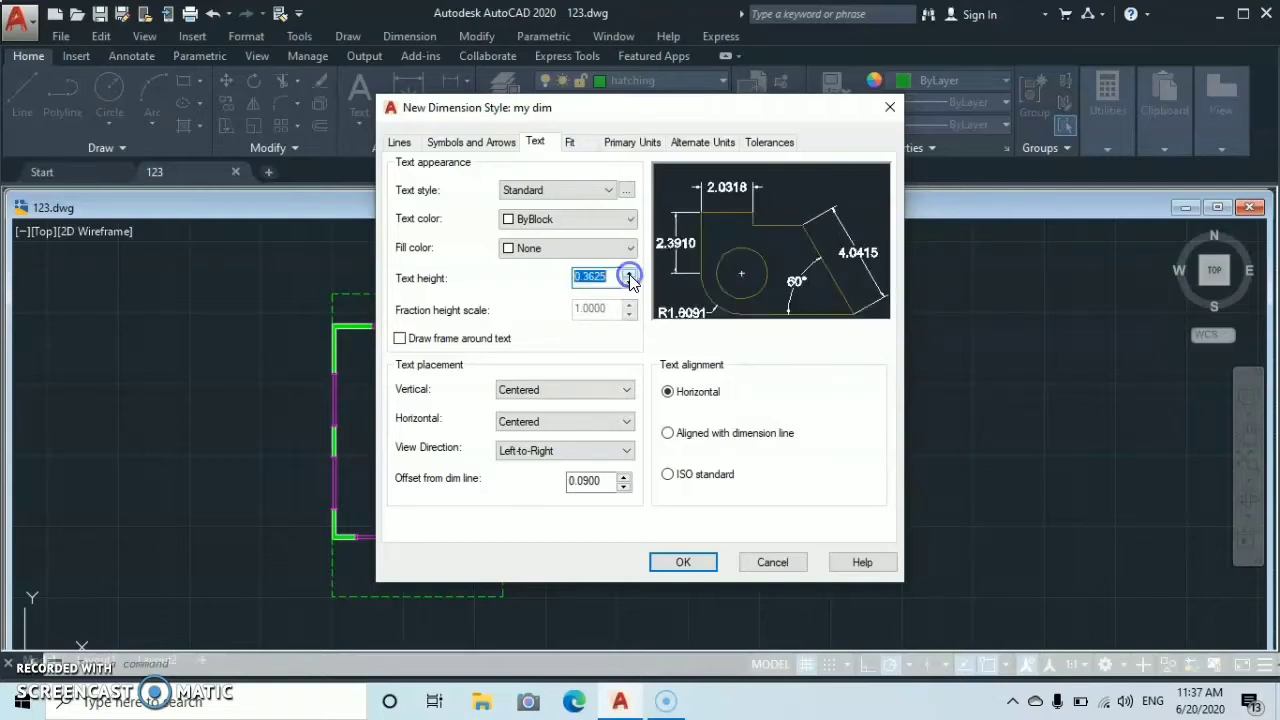
{"action": "left_click", "coordinate": [630, 275]}
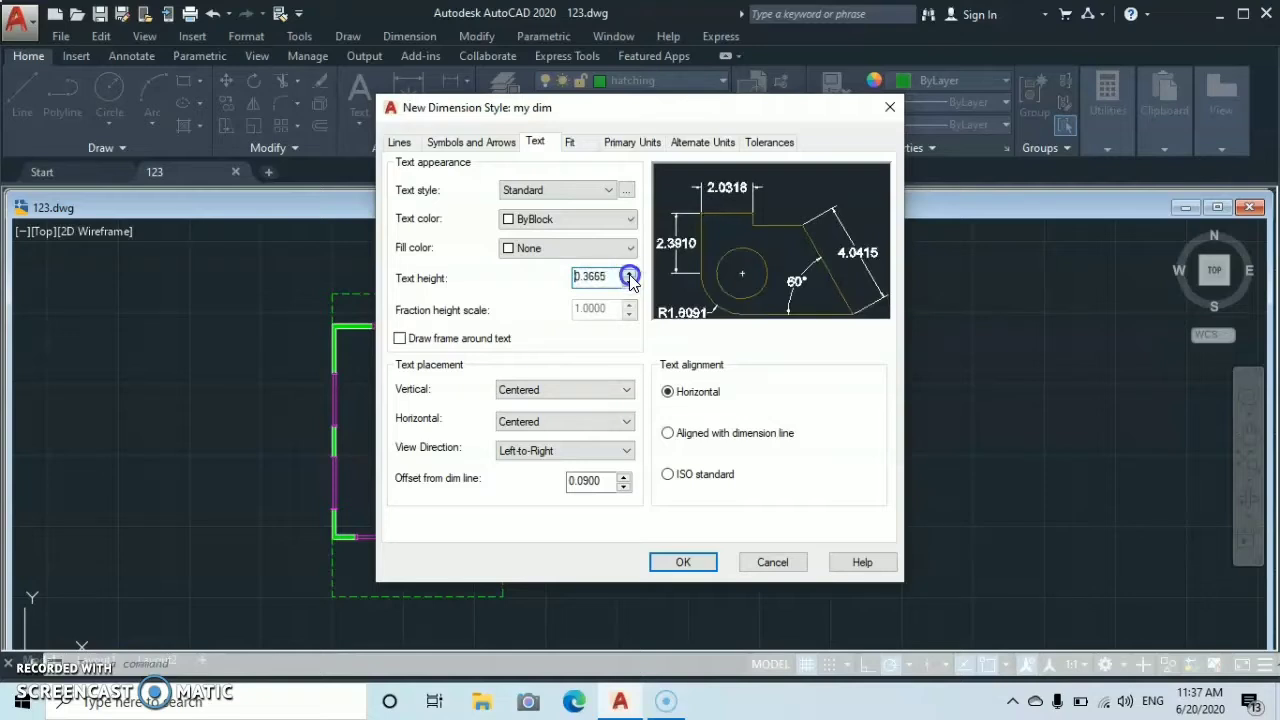
{"action": "left_click", "coordinate": [630, 276]}
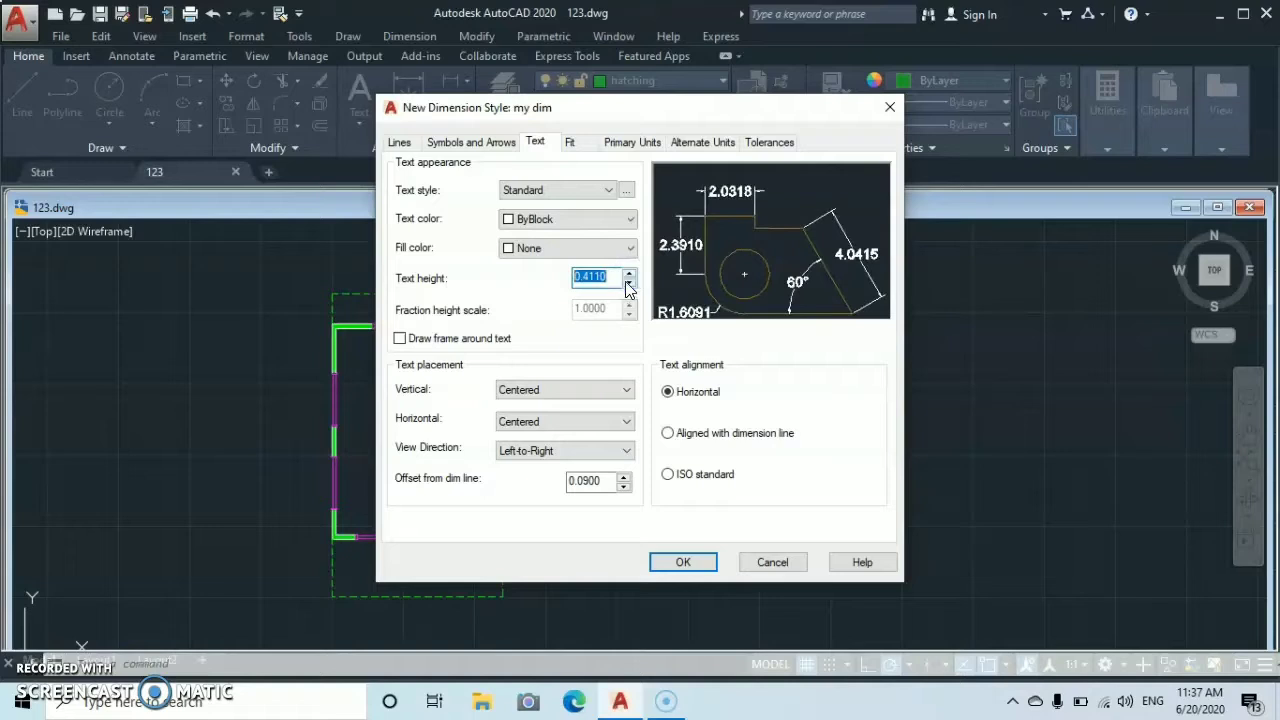
{"action": "left_click", "coordinate": [627, 282]}
{"action": "left_click", "coordinate": [627, 286]}
{"action": "left_click", "coordinate": [627, 286]}
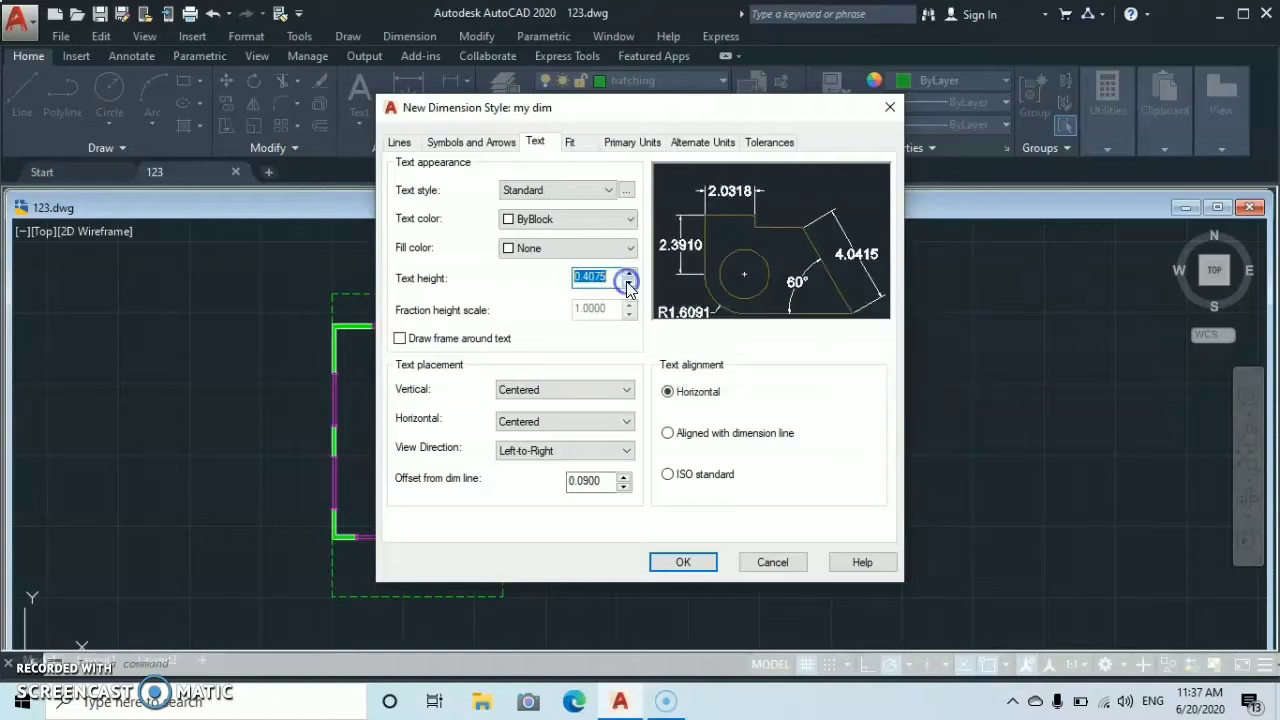
{"action": "left_click", "coordinate": [627, 286]}
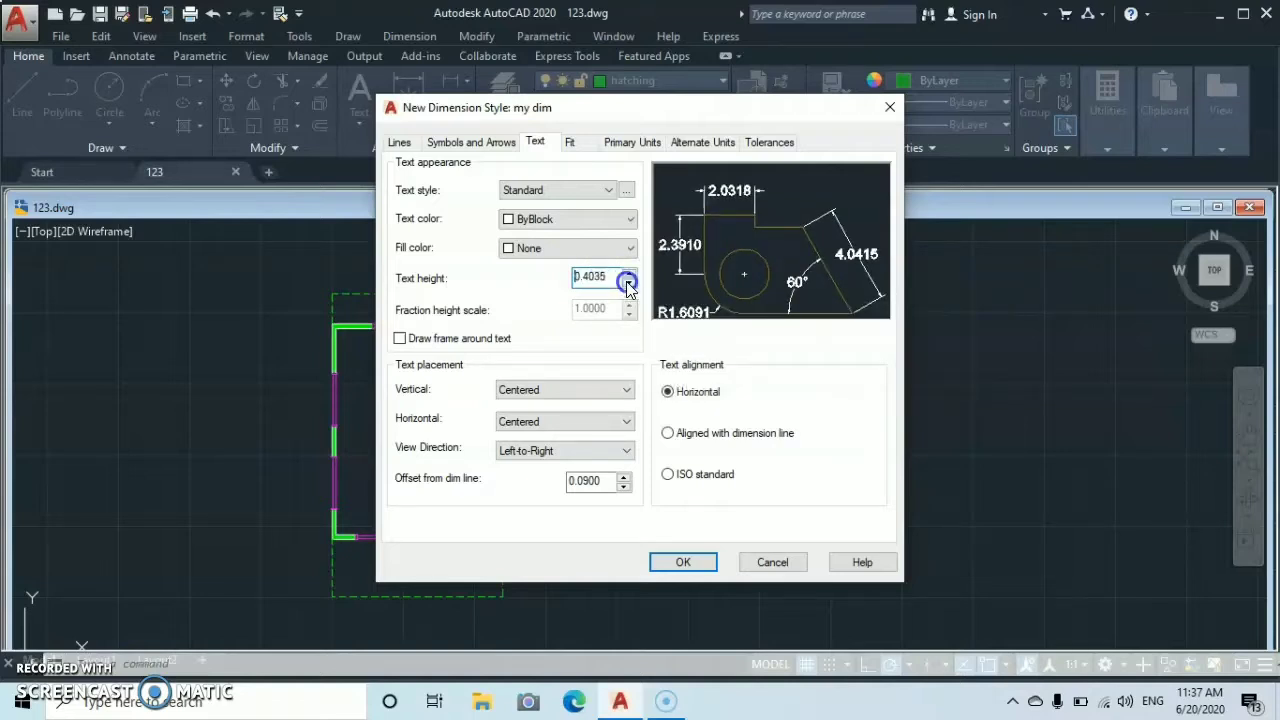
{"action": "left_click", "coordinate": [627, 286]}
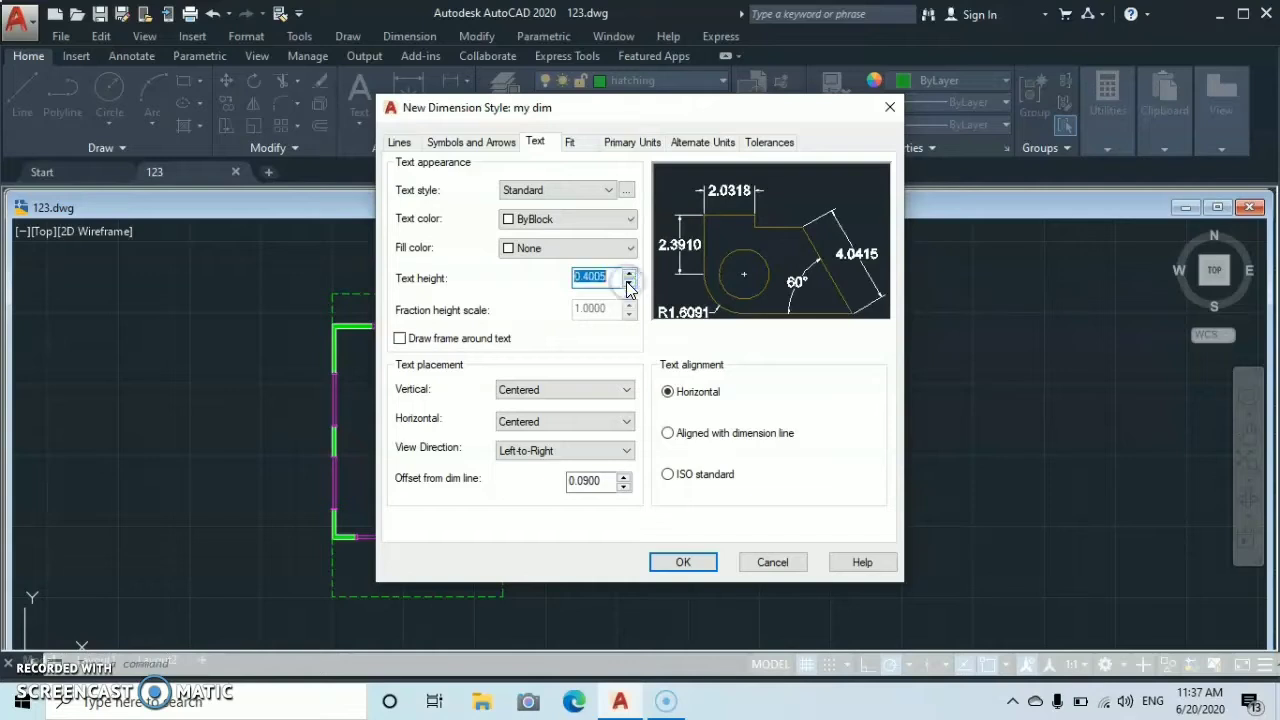
{"action": "left_click", "coordinate": [628, 286]}
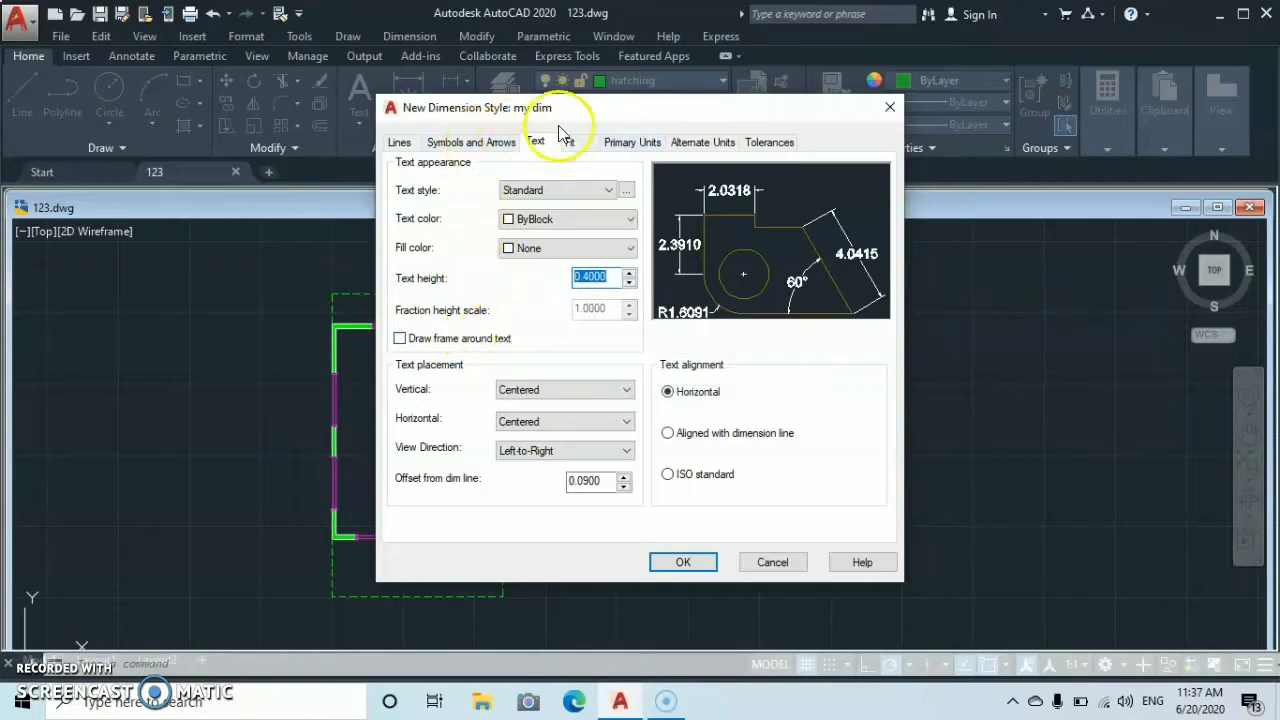
Step: Set the style's linear dimension precision to 0.0 with the suffix "m", then save the style and close the style manager
{"action": "left_click", "coordinate": [630, 148]}
{"action": "left_click", "coordinate": [631, 148]}
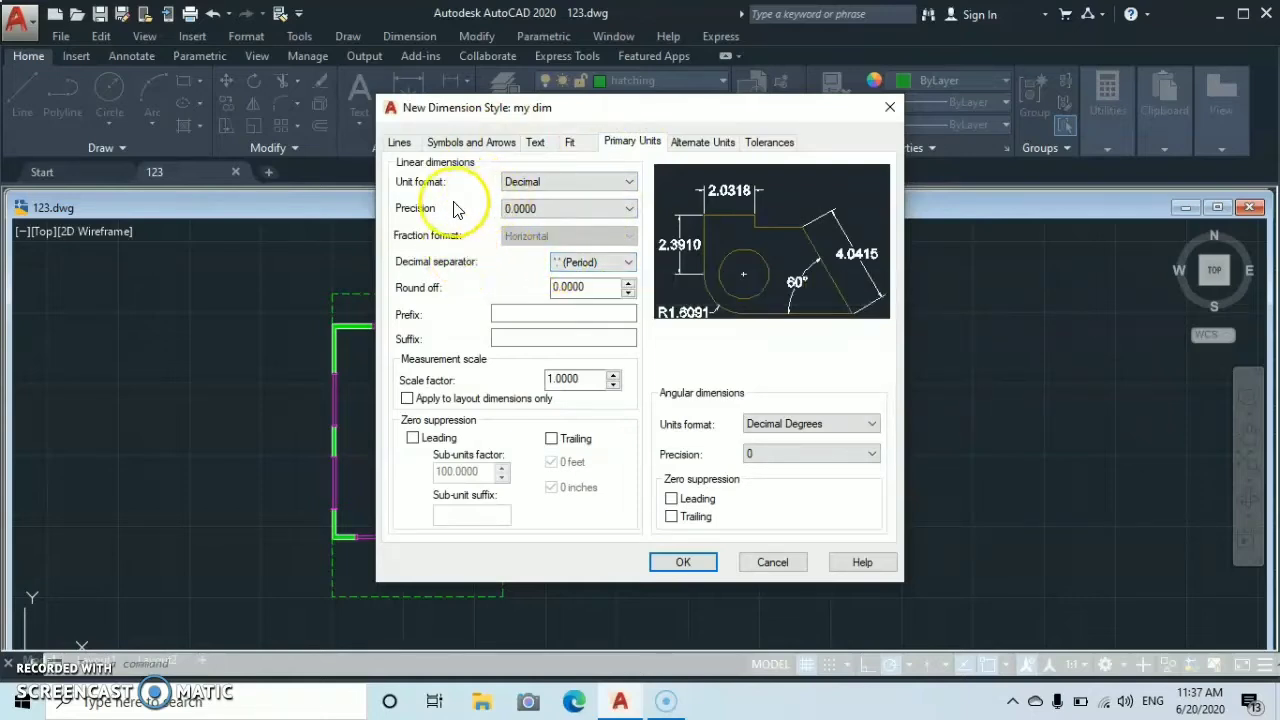
{"action": "left_click", "coordinate": [628, 208]}
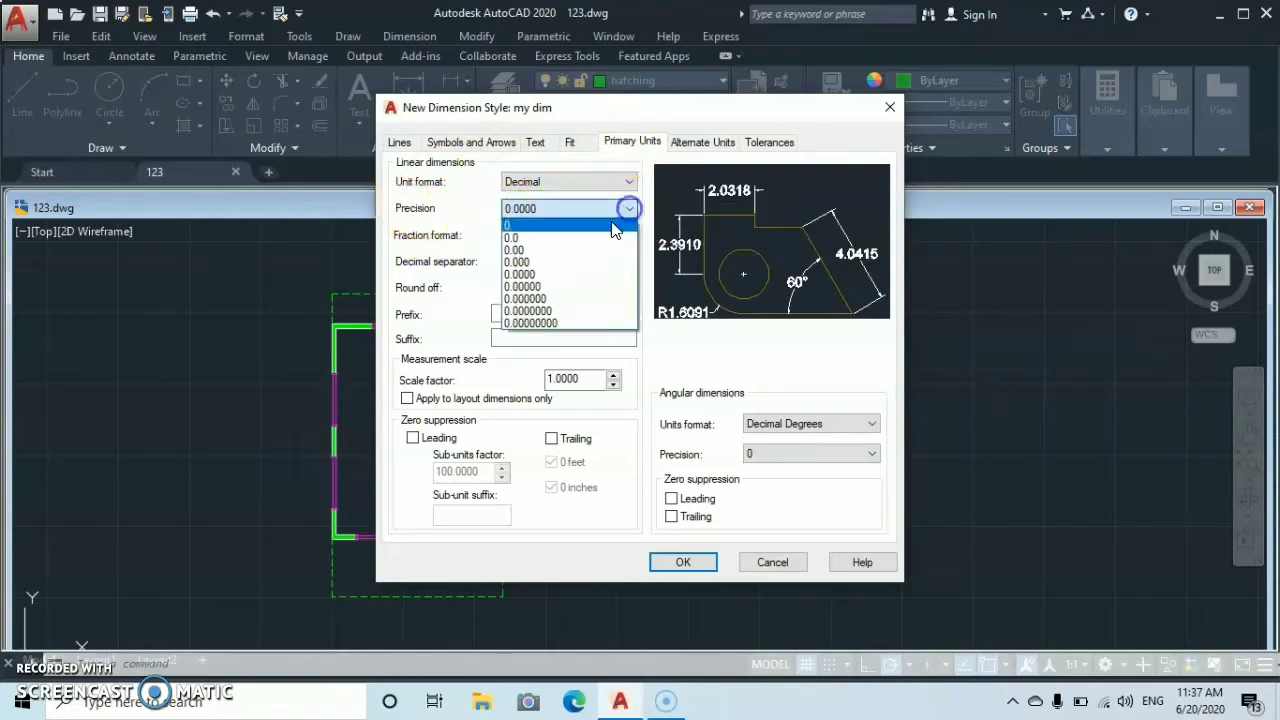
{"action": "left_click", "coordinate": [514, 237]}
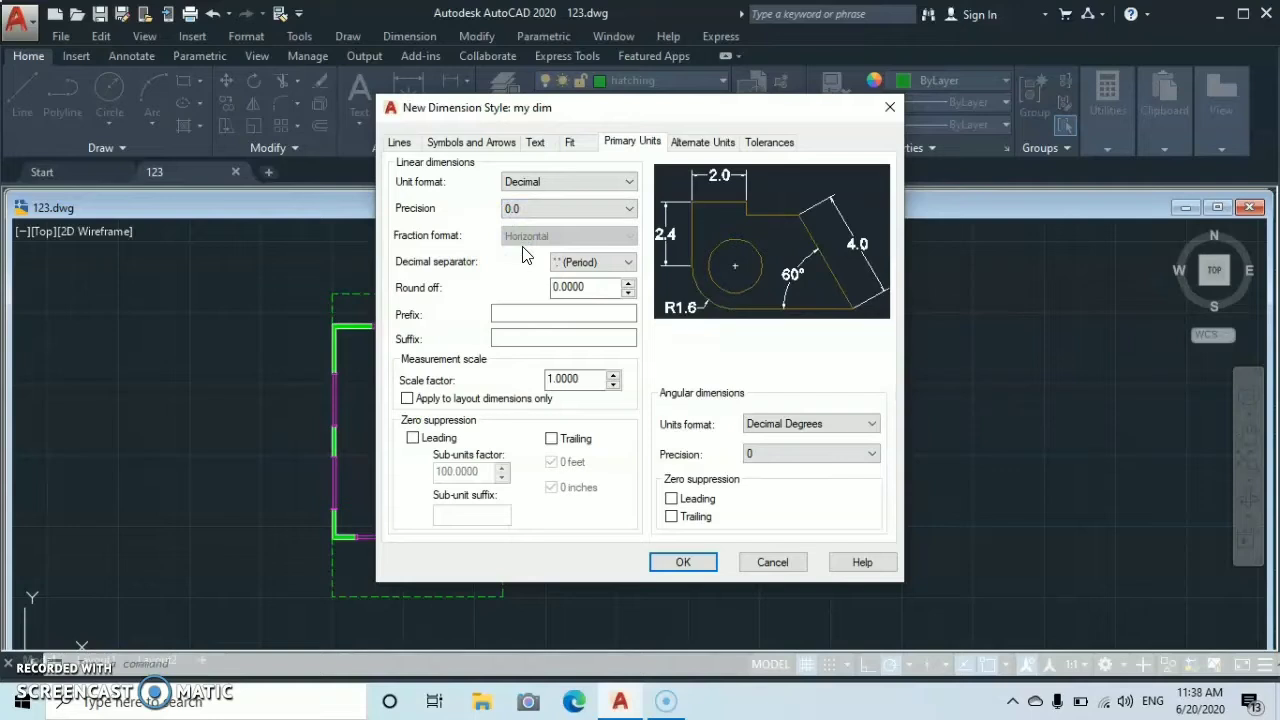
{"action": "left_click", "coordinate": [556, 287]}
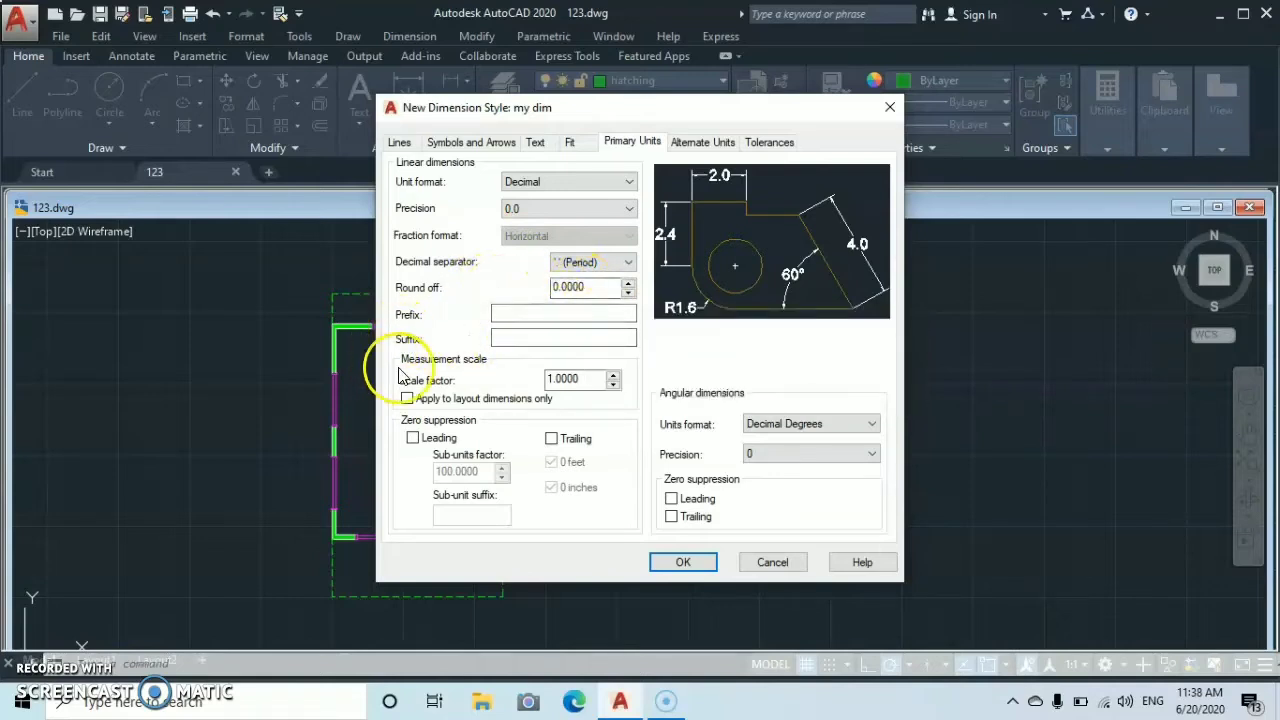
{"action": "left_click", "coordinate": [510, 340]}
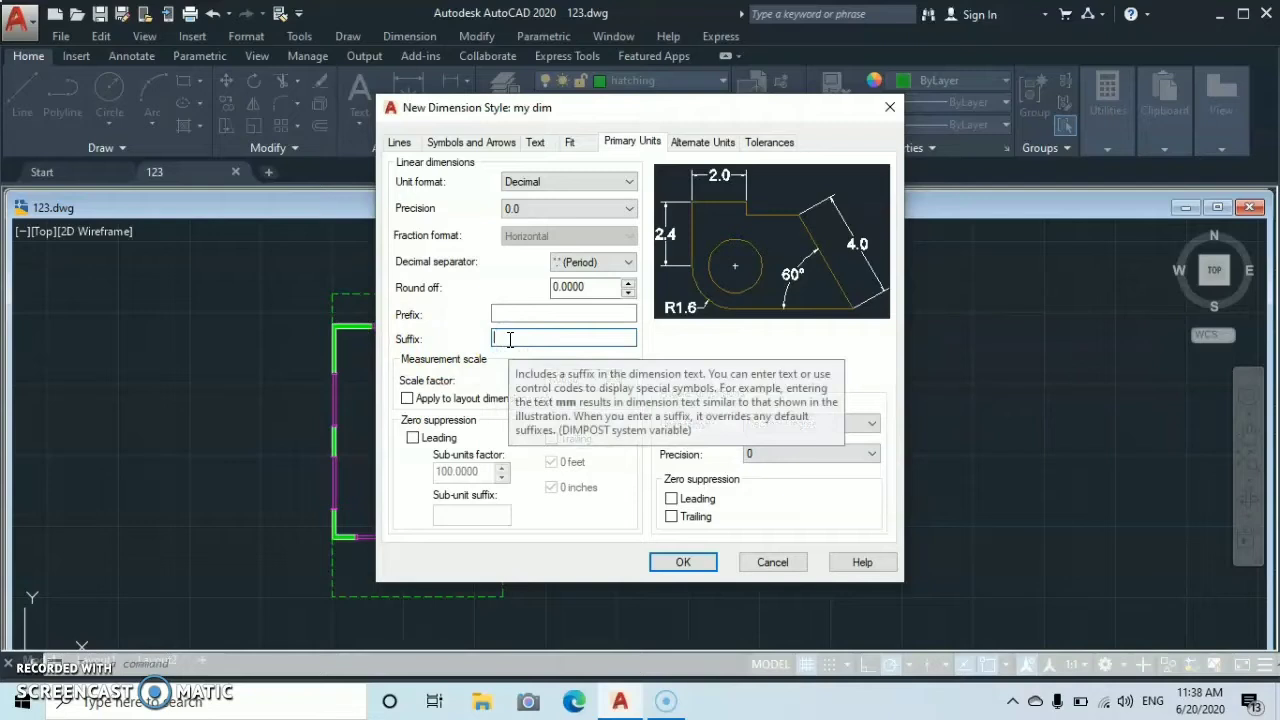
{"action": "type", "text": "m"}
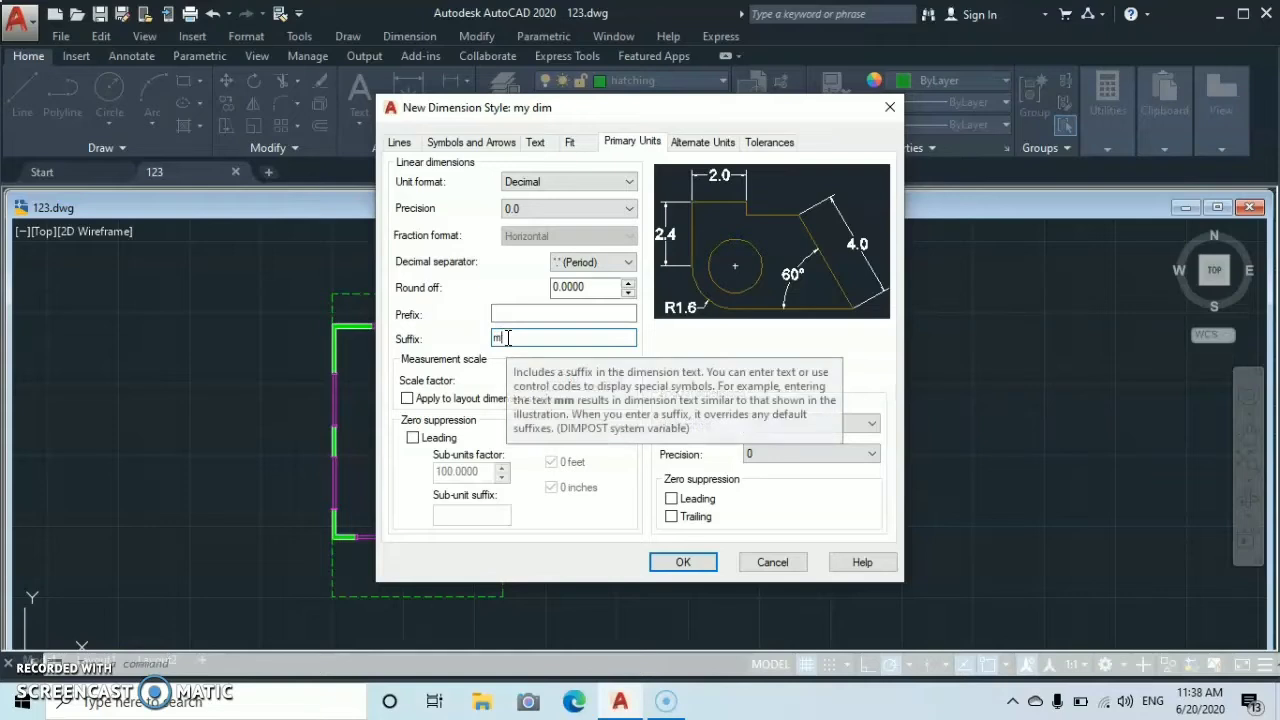
{"action": "left_click", "coordinate": [684, 565]}
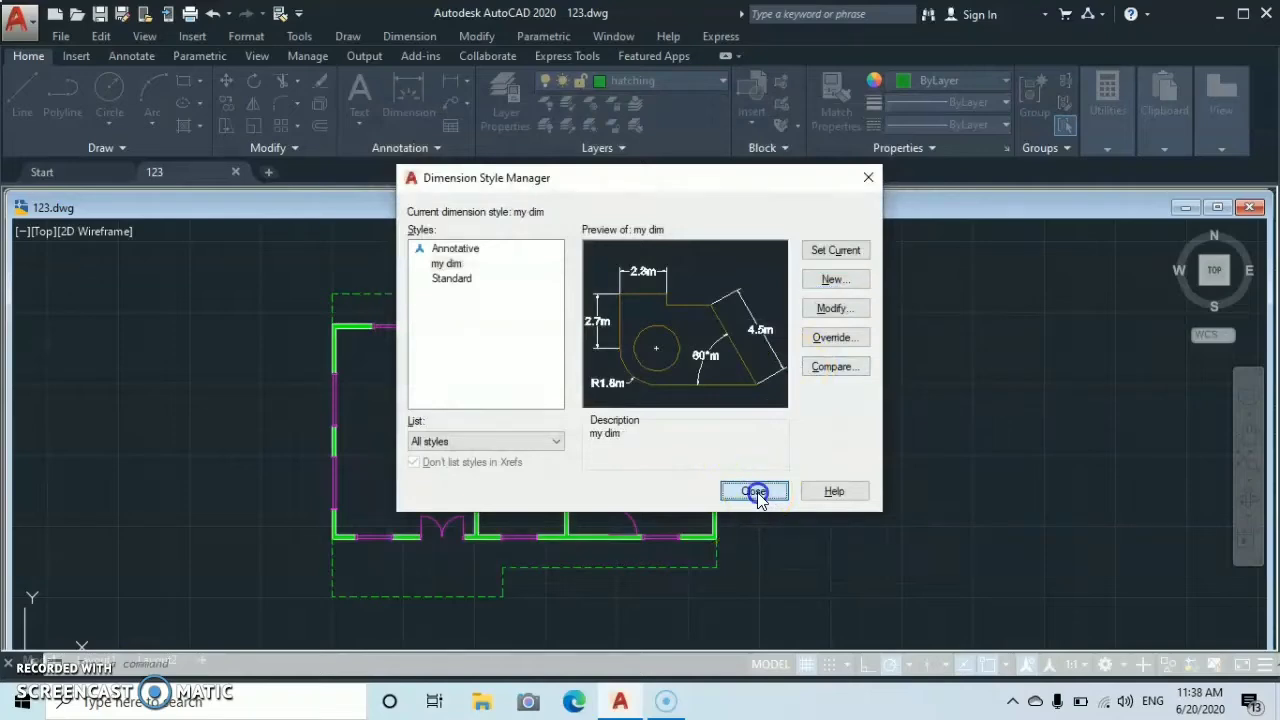
{"action": "left_click", "coordinate": [757, 494]}
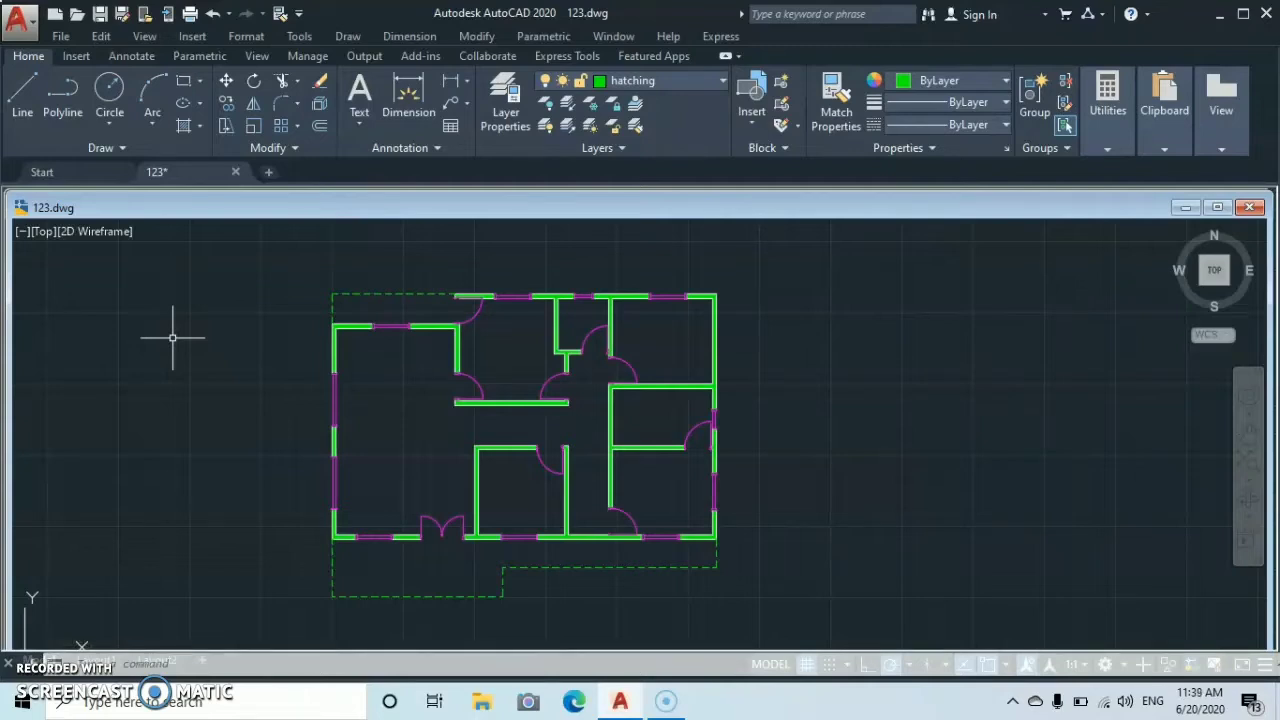
Step: Configure the drawing units with Meters as the insertion scale and a length precision of 0.0
{"action": "type", "text": "n"}
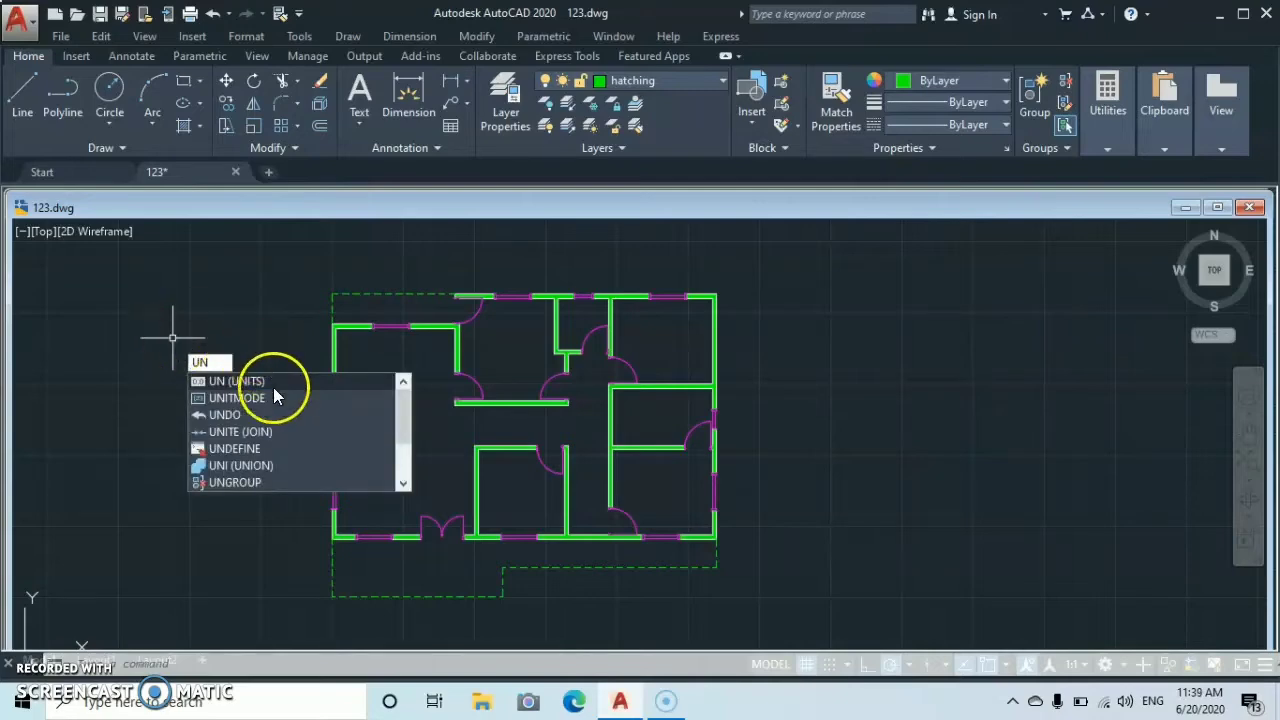
{"action": "key", "text": "Return"}
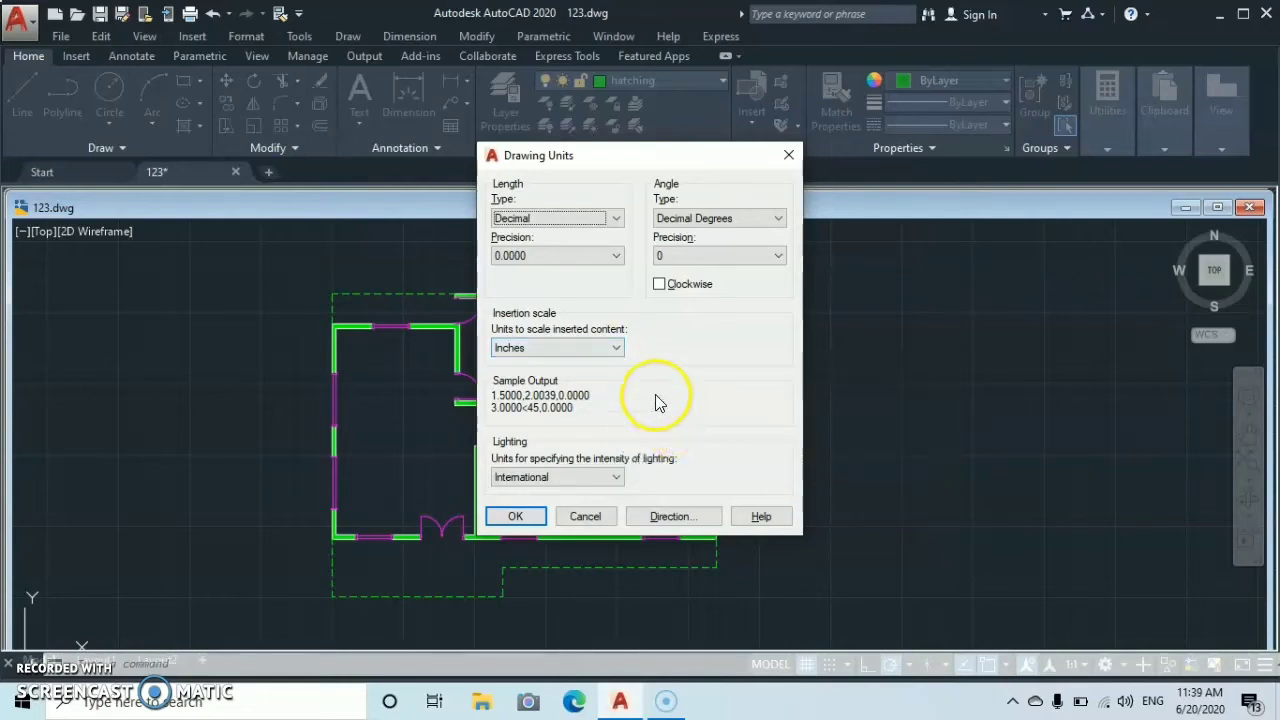
{"action": "left_click", "coordinate": [614, 348]}
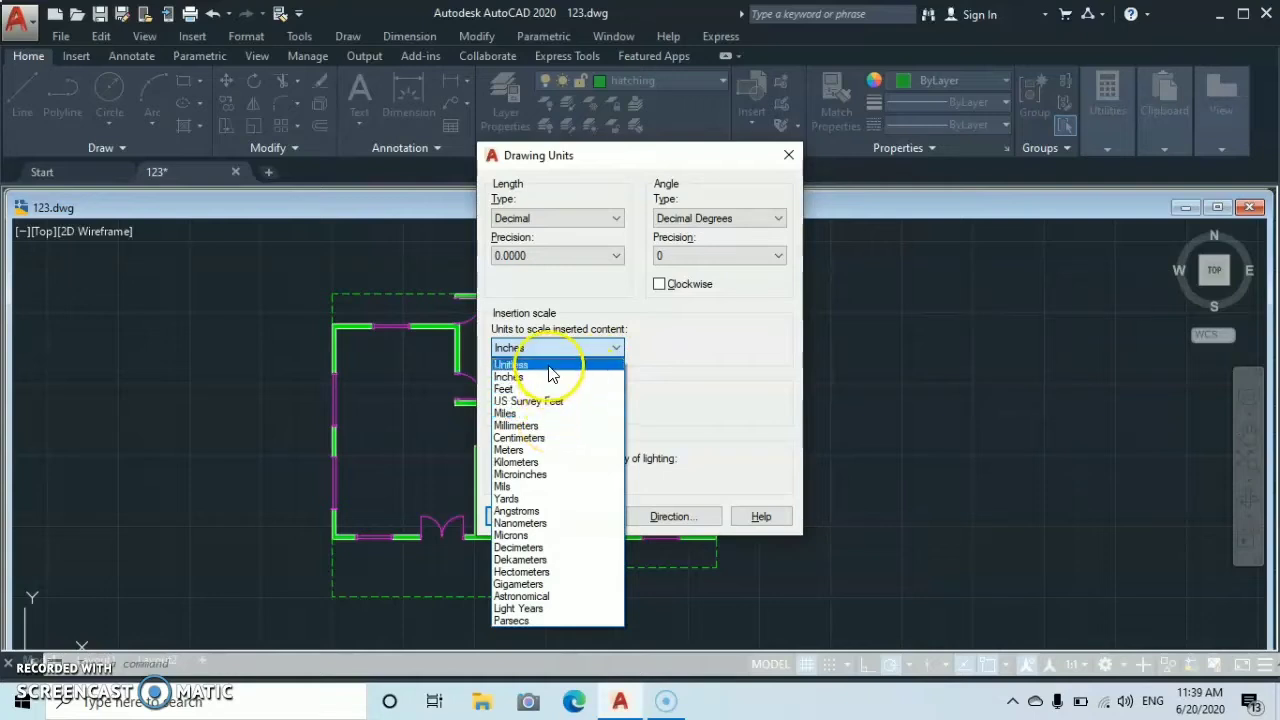
{"action": "left_click", "coordinate": [535, 452]}
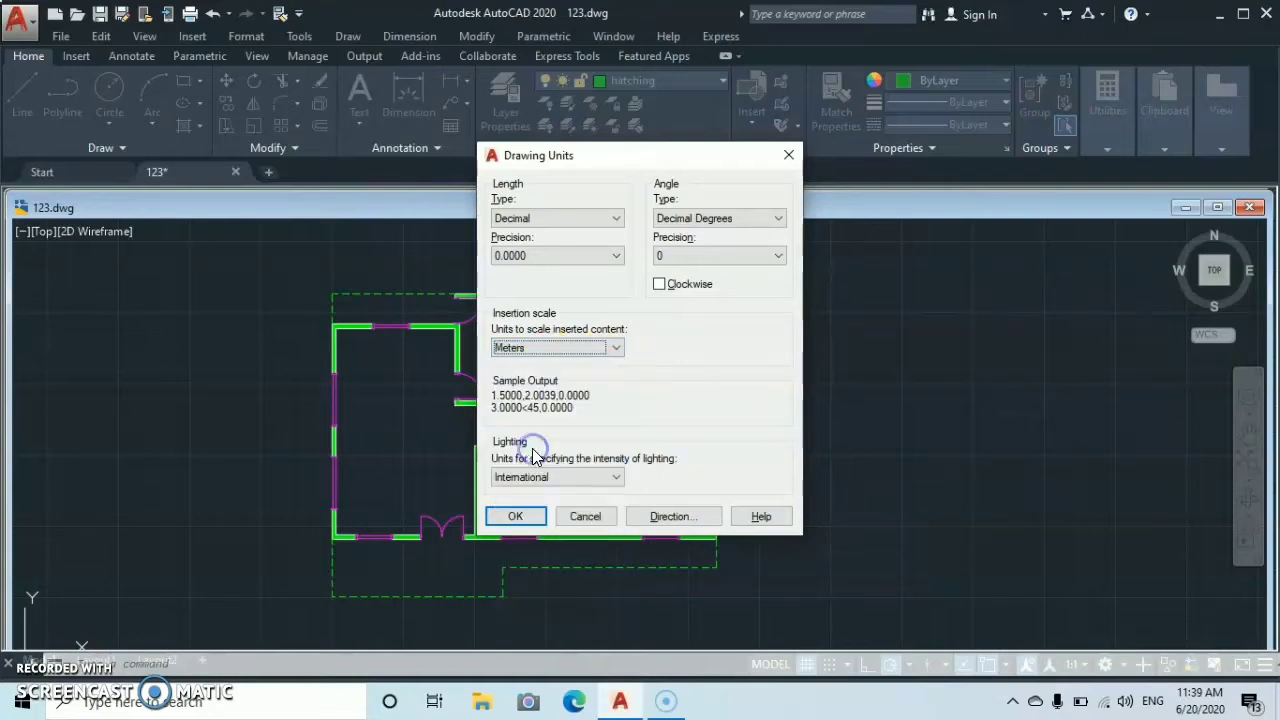
{"action": "left_click", "coordinate": [616, 258]}
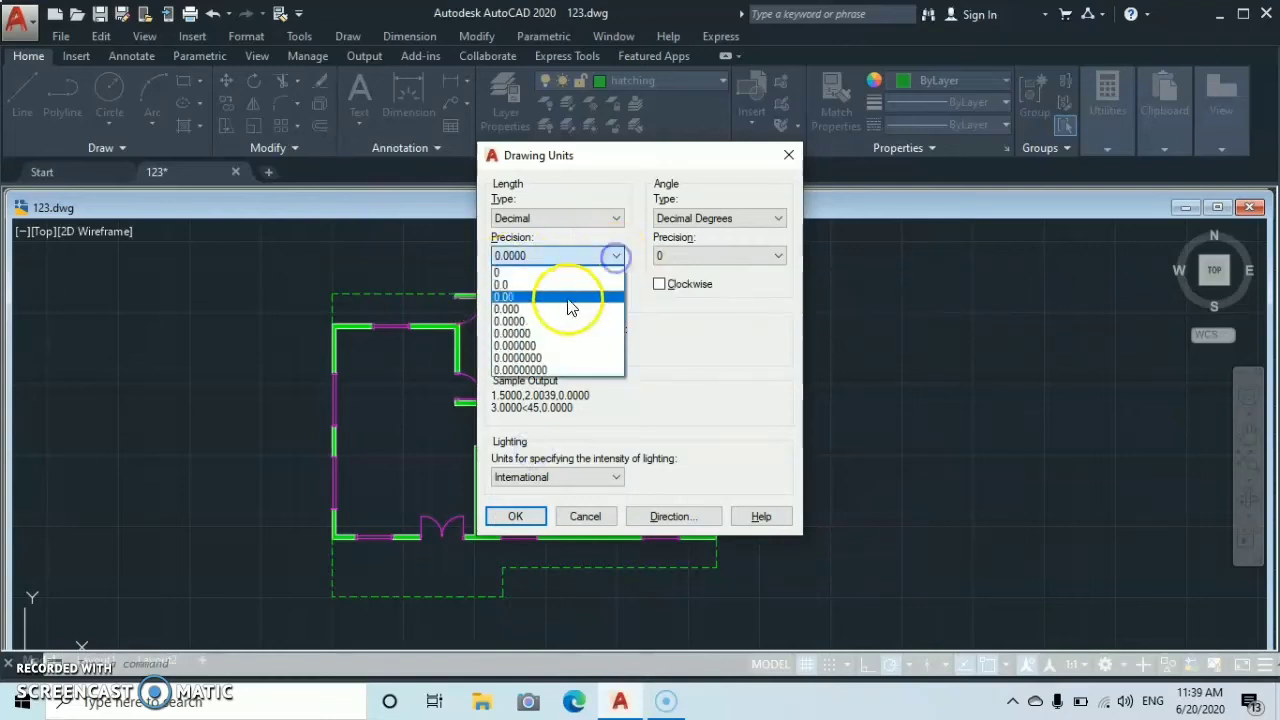
{"action": "left_click", "coordinate": [503, 285]}
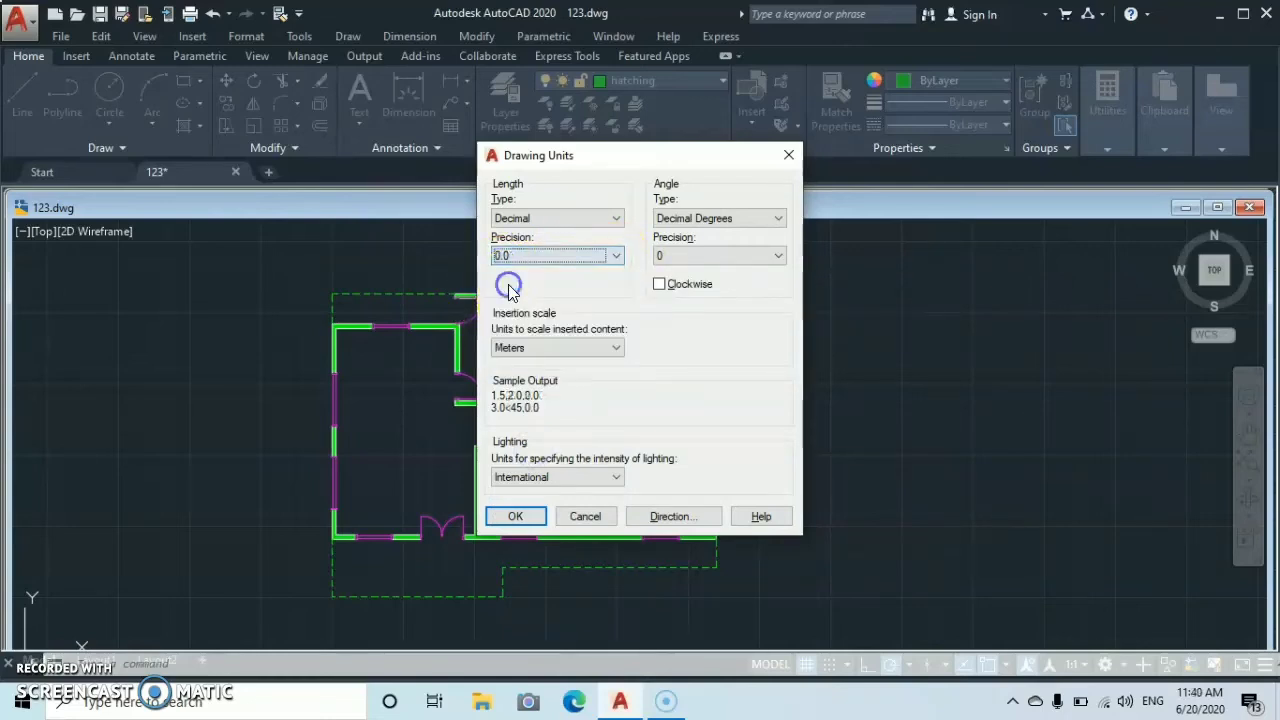
{"action": "left_click", "coordinate": [515, 517]}
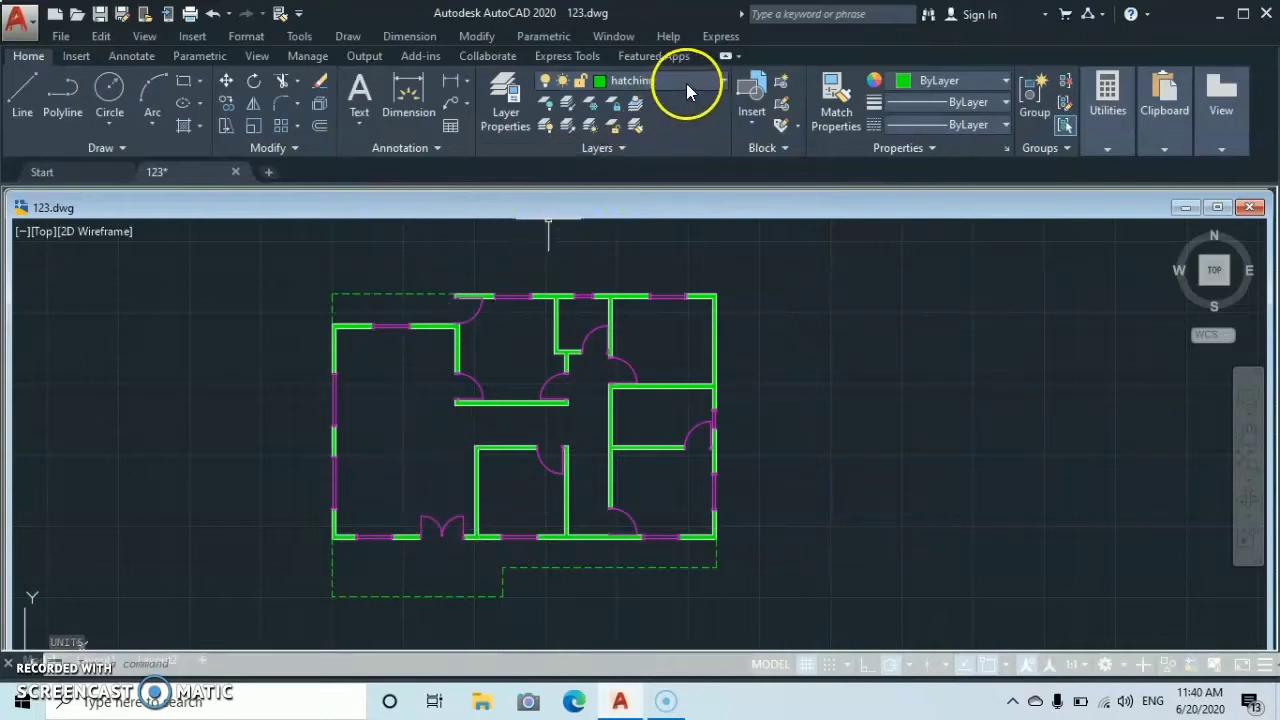
Step: Make the installation layer current and open DesignCenter
{"action": "left_click", "coordinate": [721, 79]}
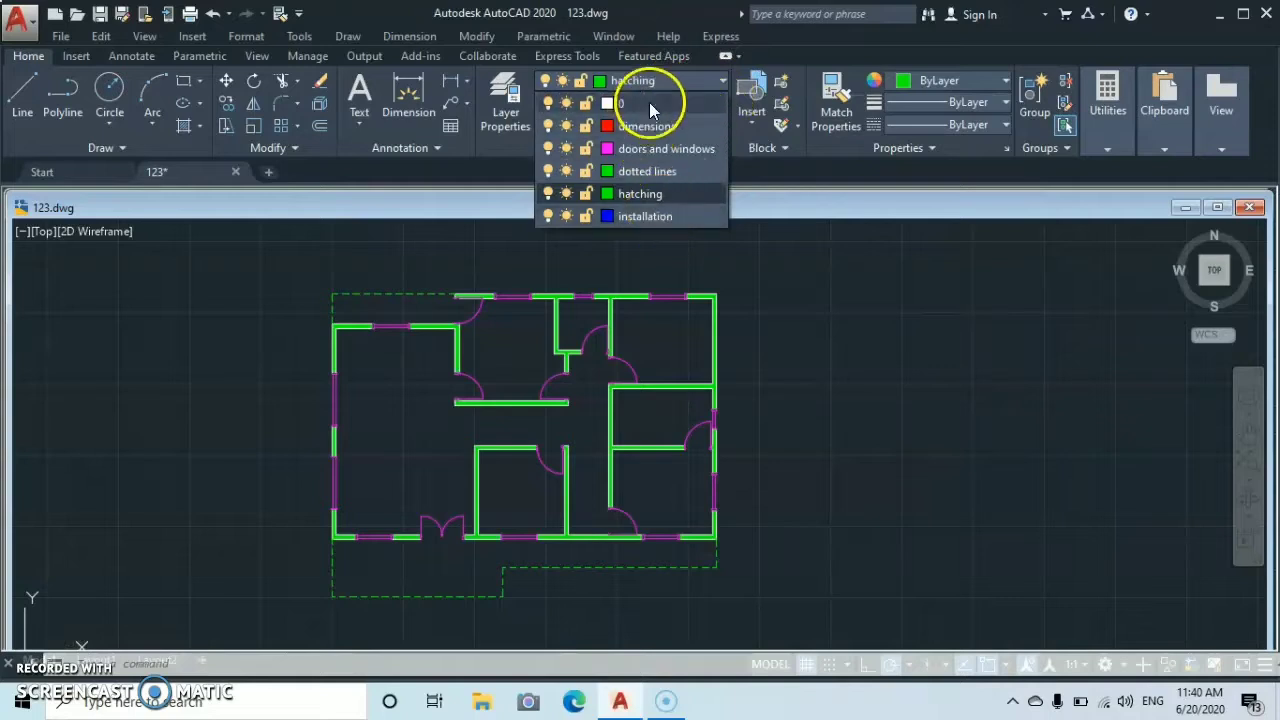
{"action": "left_click", "coordinate": [661, 218]}
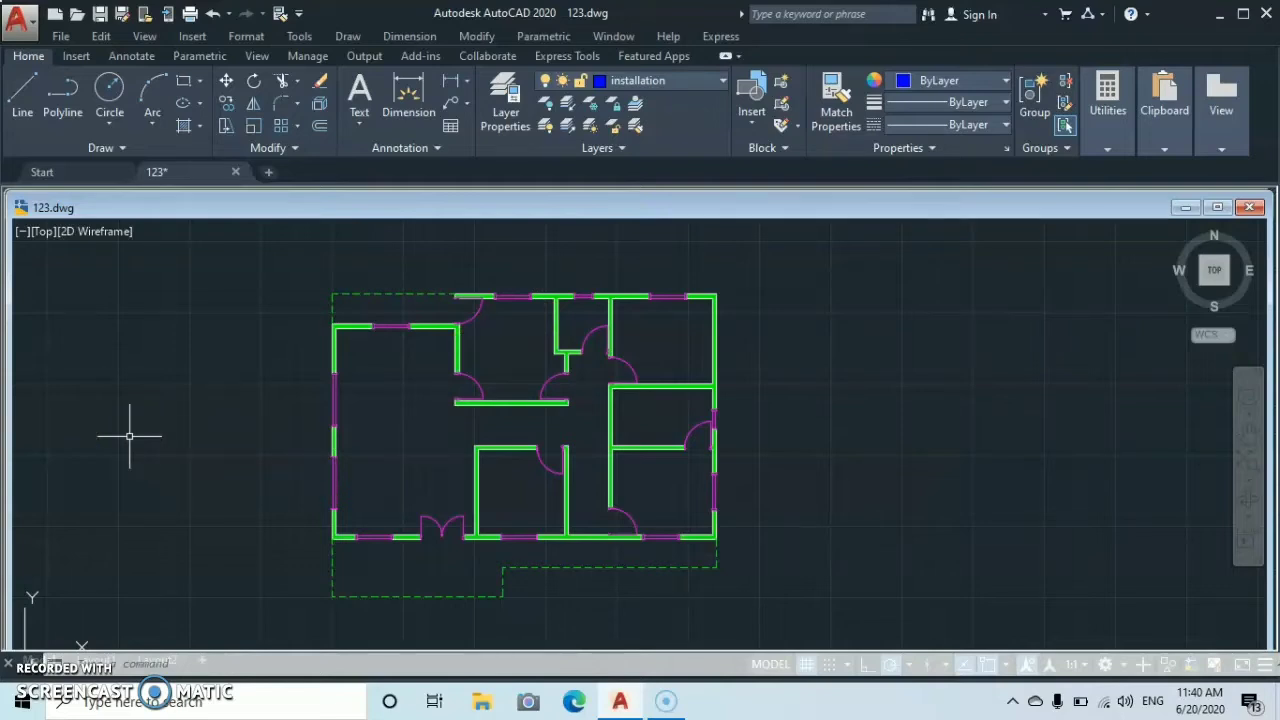
{"action": "key", "text": "ctrl+2"}
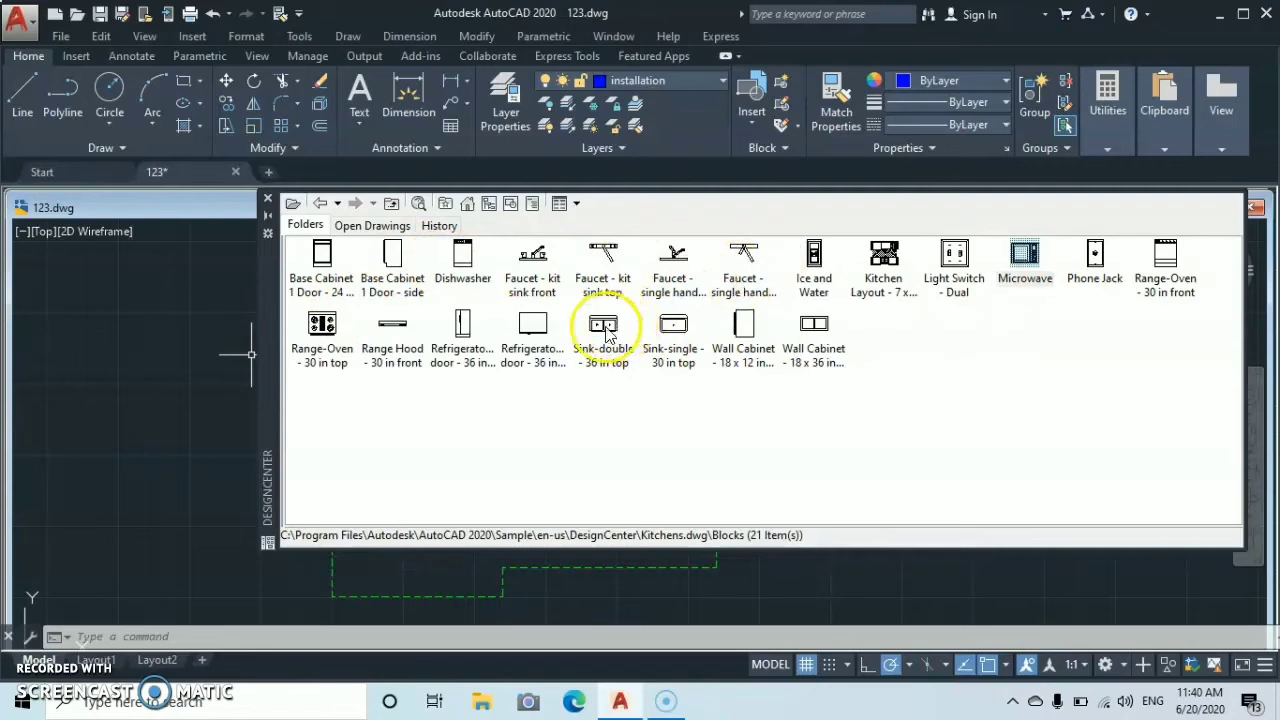
Step: Insert the Sink-double 36 in top, Range-Oven 30 in top and Microwave blocks from Kitchens.dwg in a row in the empty area beside the plan
{"action": "mouse_move", "coordinate": [606, 331]}
{"action": "left_mouse_down"}
{"action": "mouse_move", "coordinate": [560, 358]}
{"action": "mouse_move", "coordinate": [272, 395]}
{"action": "mouse_move", "coordinate": [108, 333]}
{"action": "left_mouse_up"}
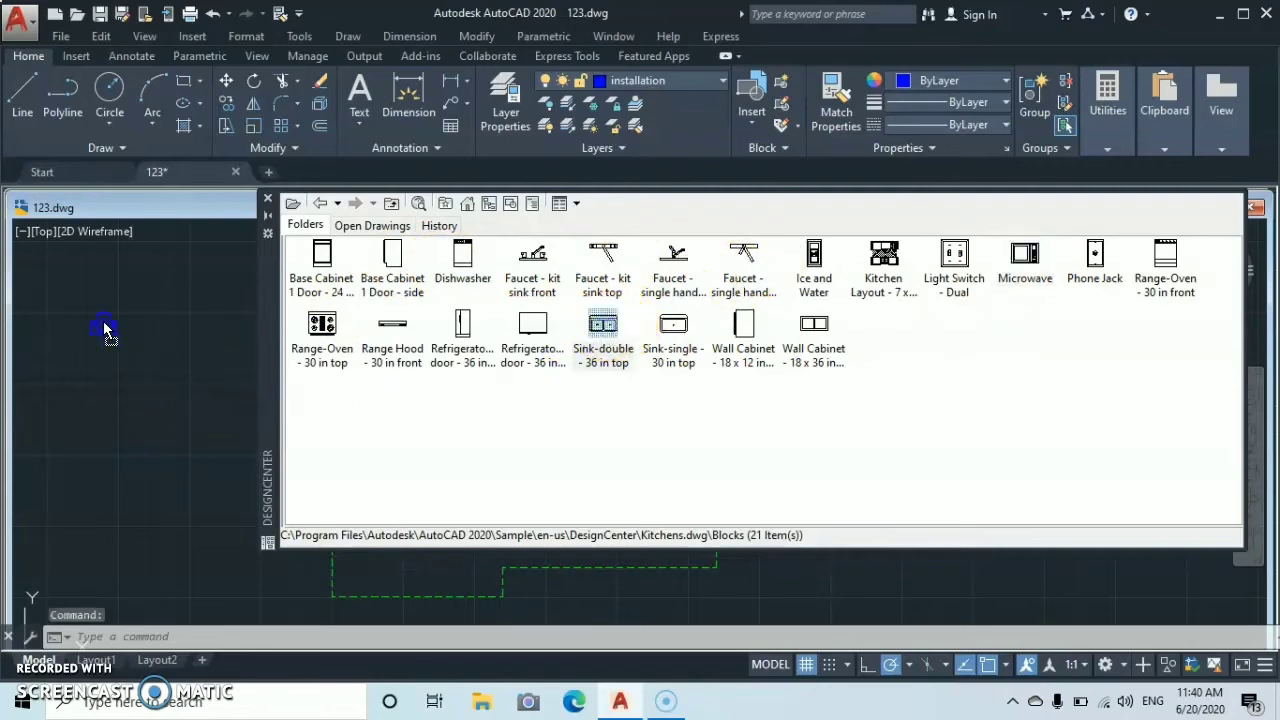
{"action": "left_click_drag", "start_coordinate": [32, 280], "coordinate": [32, 280]}
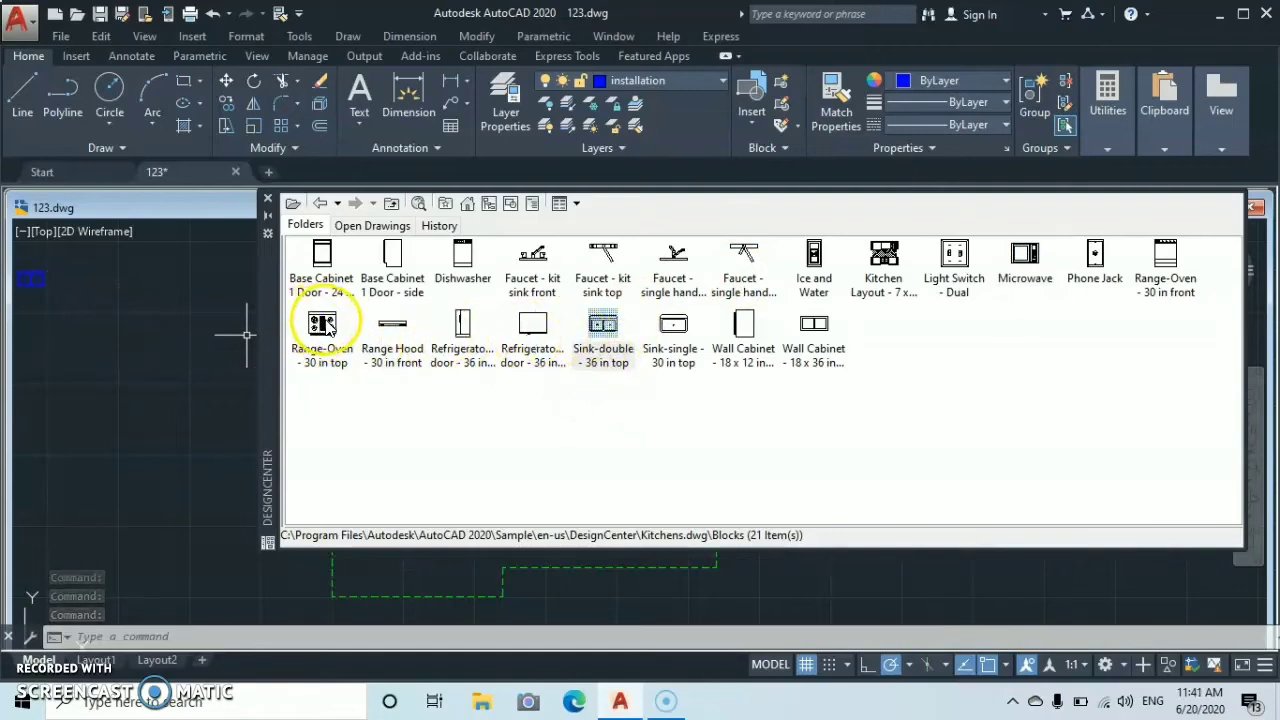
{"action": "mouse_move", "coordinate": [318, 322]}
{"action": "left_mouse_down"}
{"action": "mouse_move", "coordinate": [243, 334]}
{"action": "mouse_move", "coordinate": [114, 320]}
{"action": "left_mouse_up"}
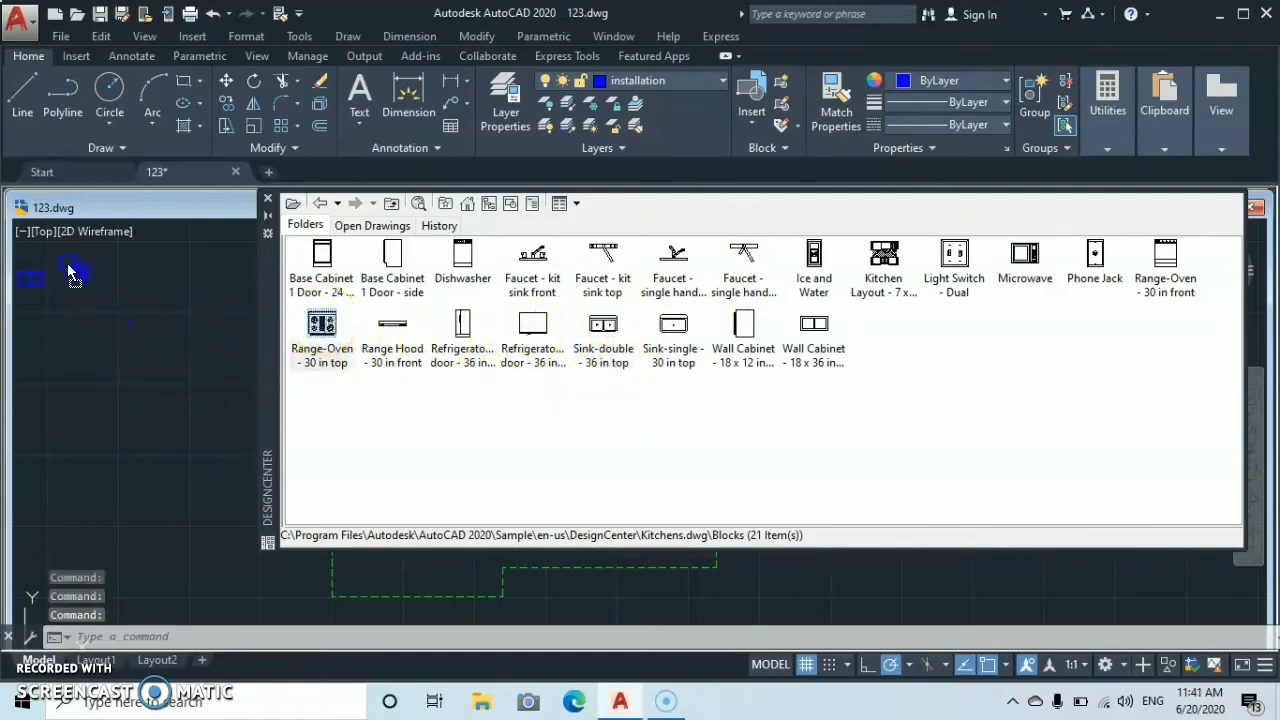
{"action": "left_click_drag", "start_coordinate": [54, 270], "coordinate": [54, 270]}
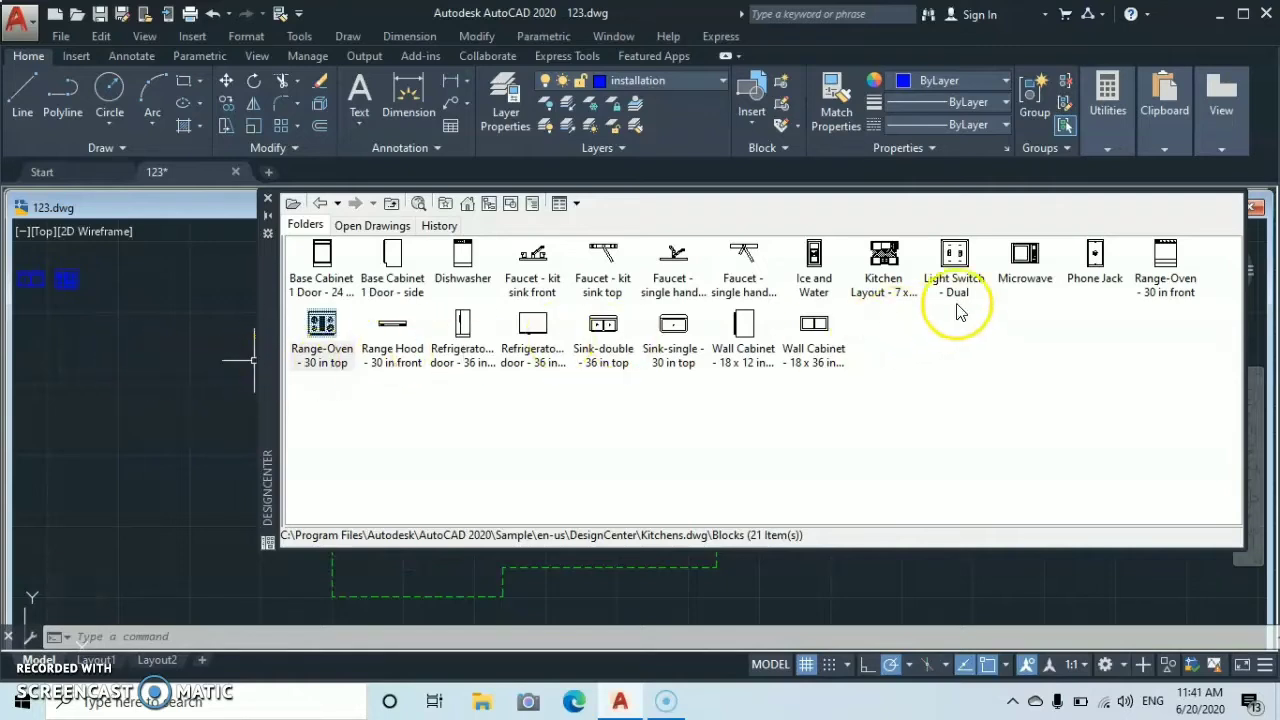
{"action": "left_click", "coordinate": [1025, 262]}
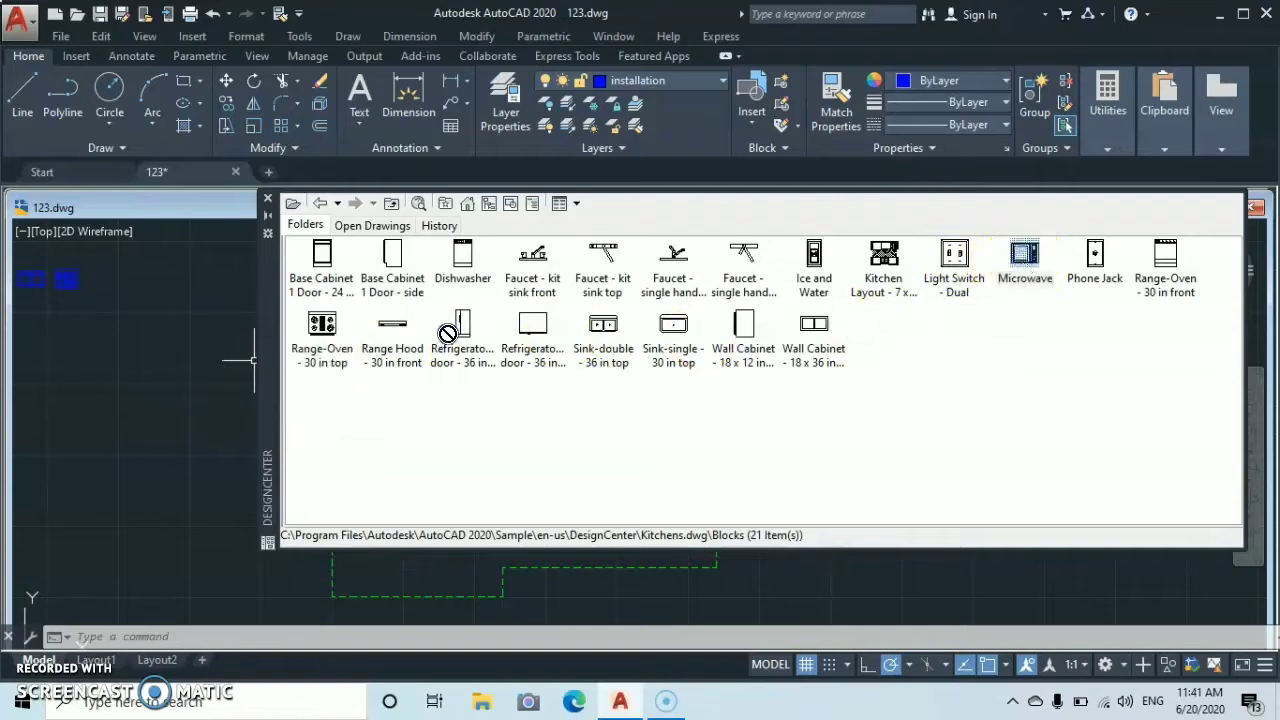
{"action": "left_click_drag", "start_coordinate": [447, 333], "coordinate": [153, 297]}
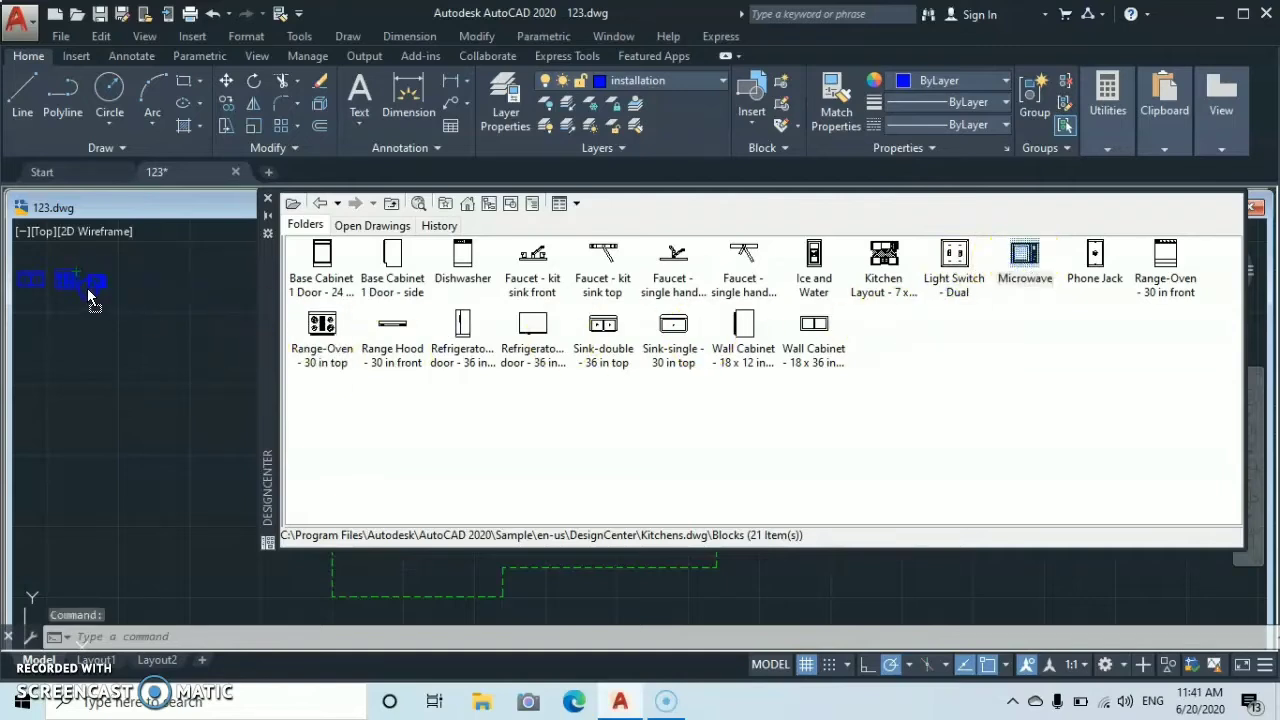
{"action": "left_click_drag", "start_coordinate": [87, 288], "coordinate": [88, 290]}
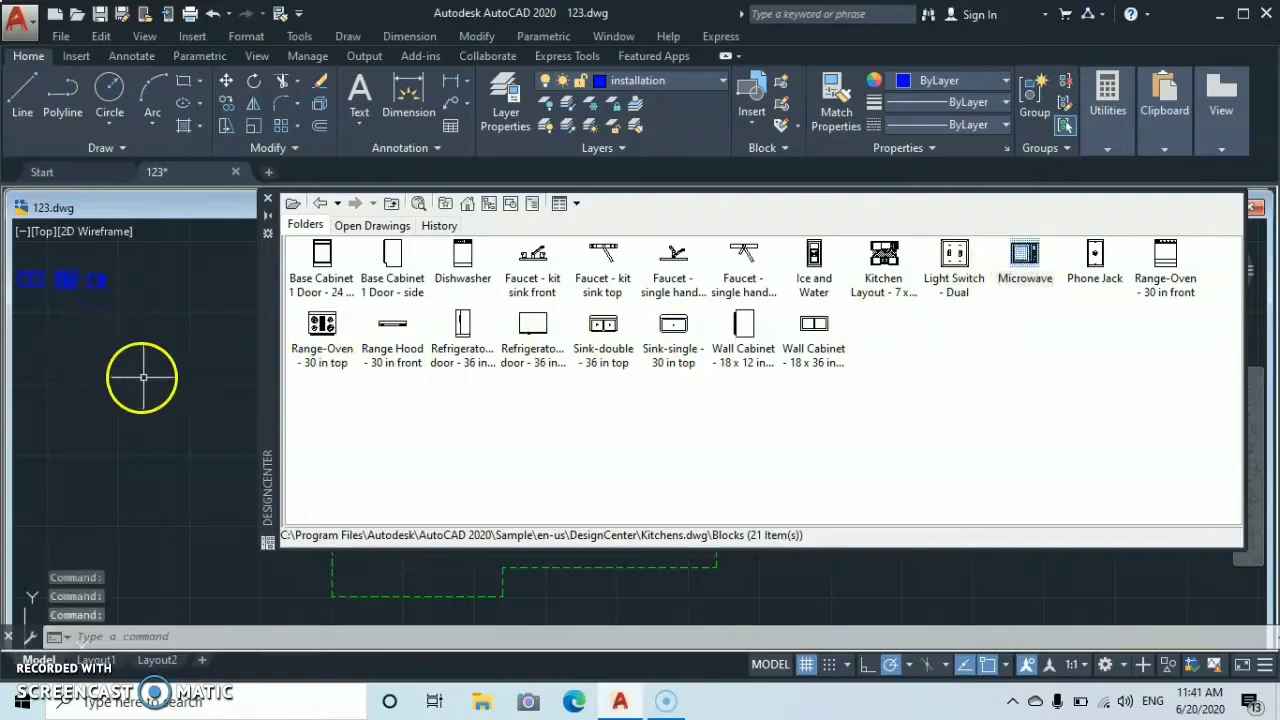
Step: Go back to the DesignCenter sample folder and show the blocks of the House Designer drawing
{"action": "left_click", "coordinate": [320, 204]}
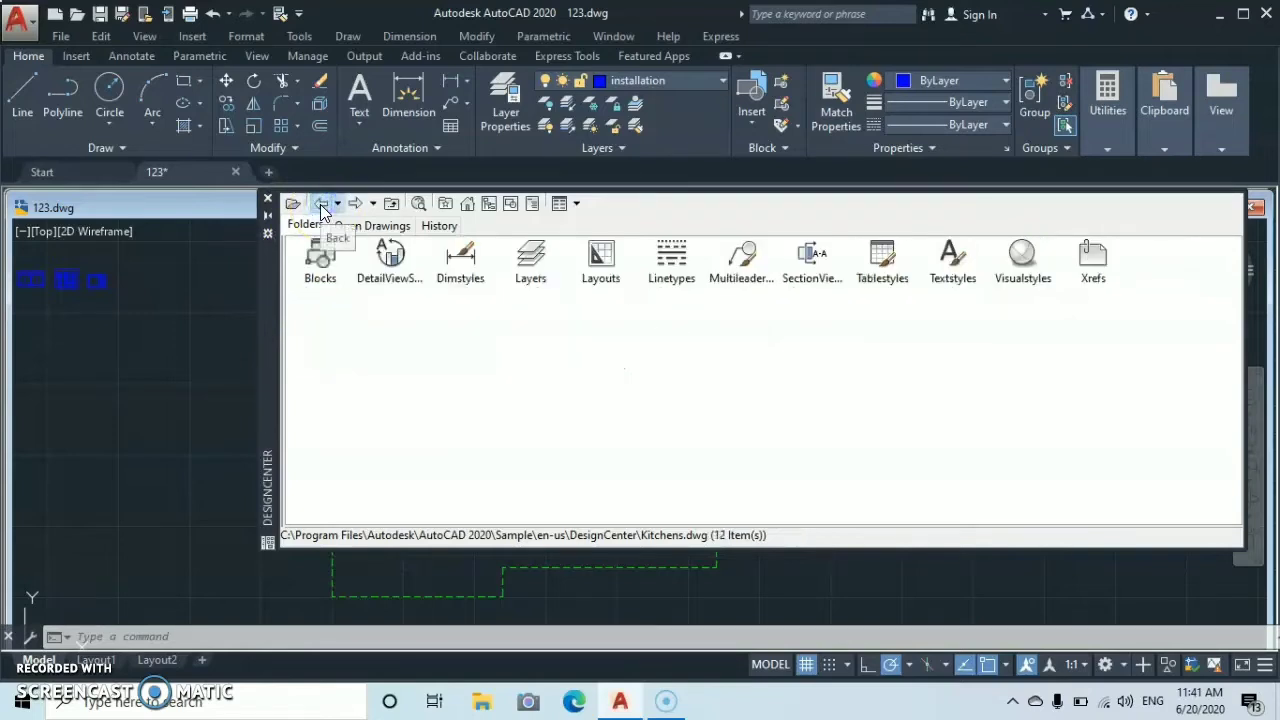
{"action": "left_click", "coordinate": [320, 204]}
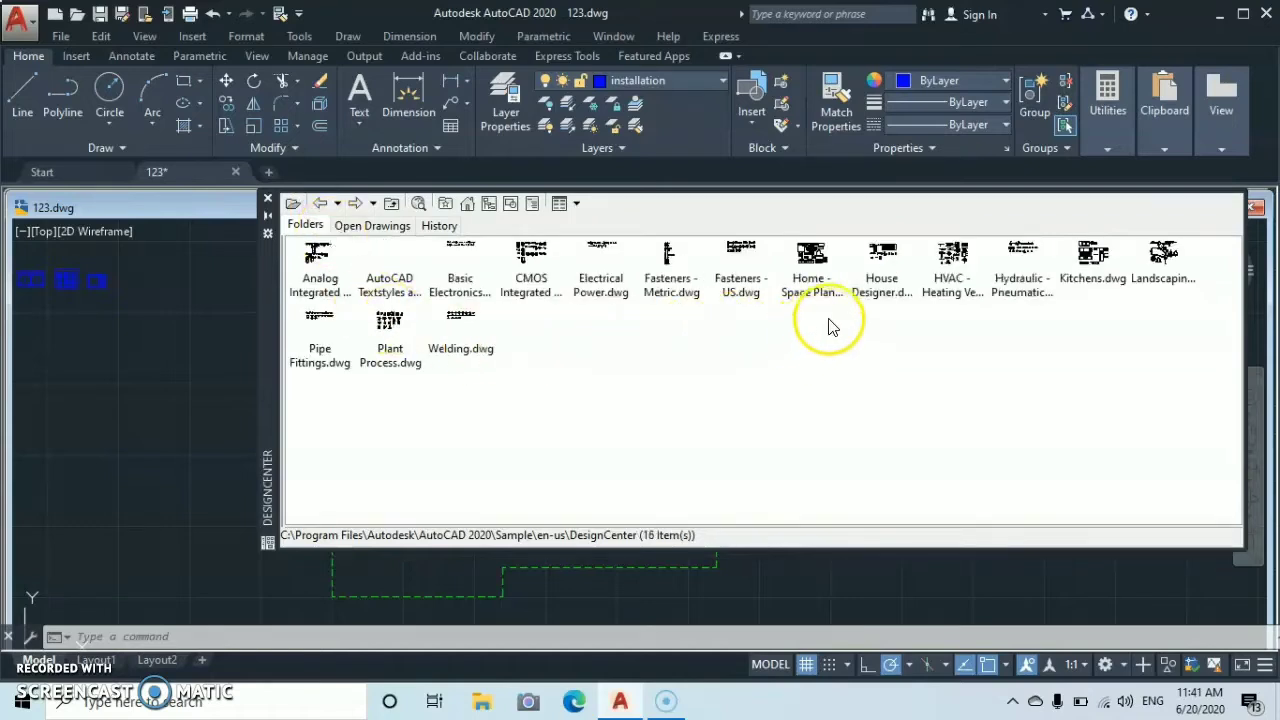
{"action": "double_click", "coordinate": [880, 260]}
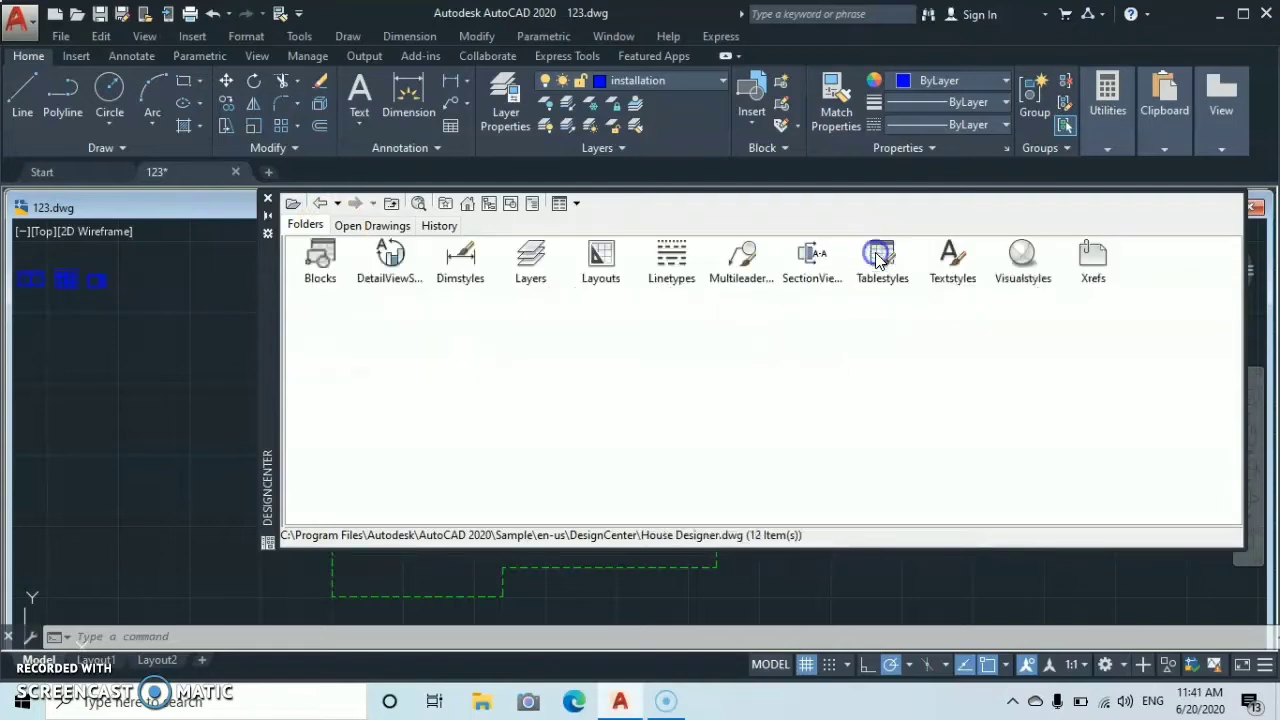
{"action": "double_click", "coordinate": [320, 262]}
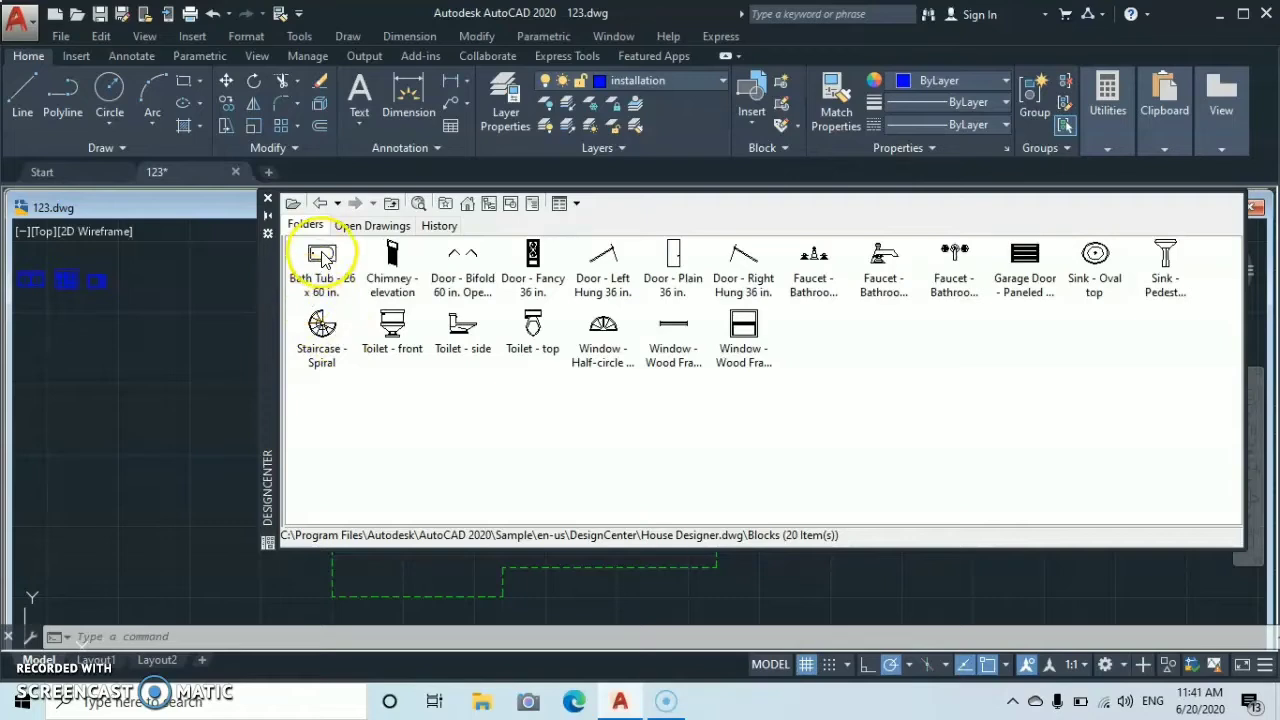
Step: Insert the Bath Tub 26 x 60 in., Sink - Oval top and Toilet - top blocks in line with the kitchen fixtures
{"action": "mouse_move", "coordinate": [304, 285]}
{"action": "left_mouse_down"}
{"action": "mouse_move", "coordinate": [292, 265]}
{"action": "mouse_move", "coordinate": [134, 287]}
{"action": "left_mouse_up"}
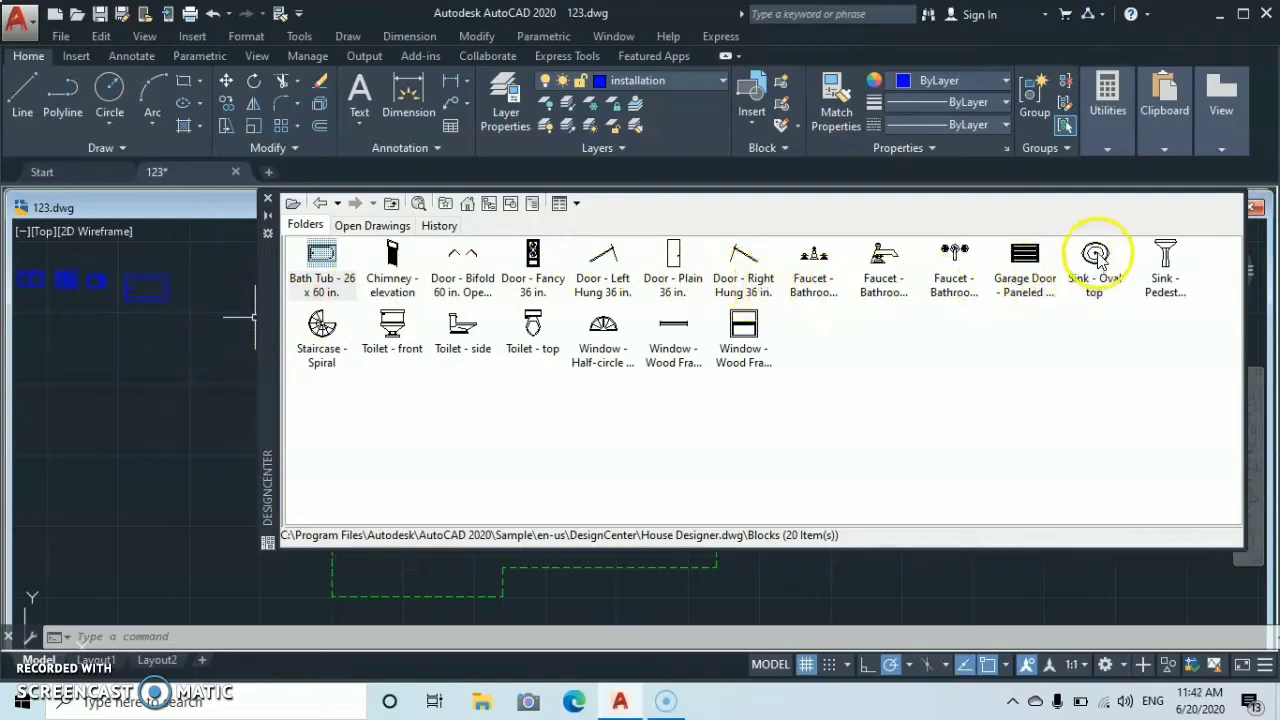
{"action": "left_click_drag", "start_coordinate": [1097, 257], "coordinate": [948, 258]}
{"action": "left_click_drag", "start_coordinate": [285, 264], "coordinate": [195, 290]}
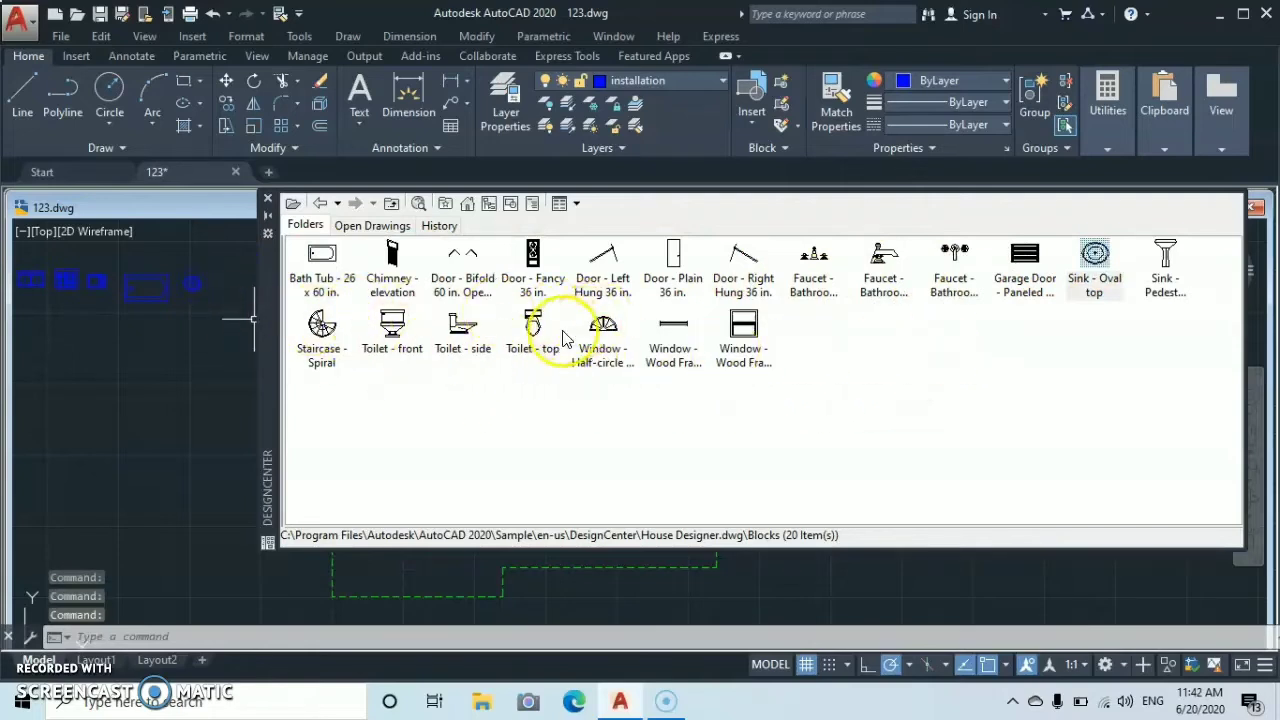
{"action": "left_click_drag", "start_coordinate": [533, 333], "coordinate": [145, 367]}
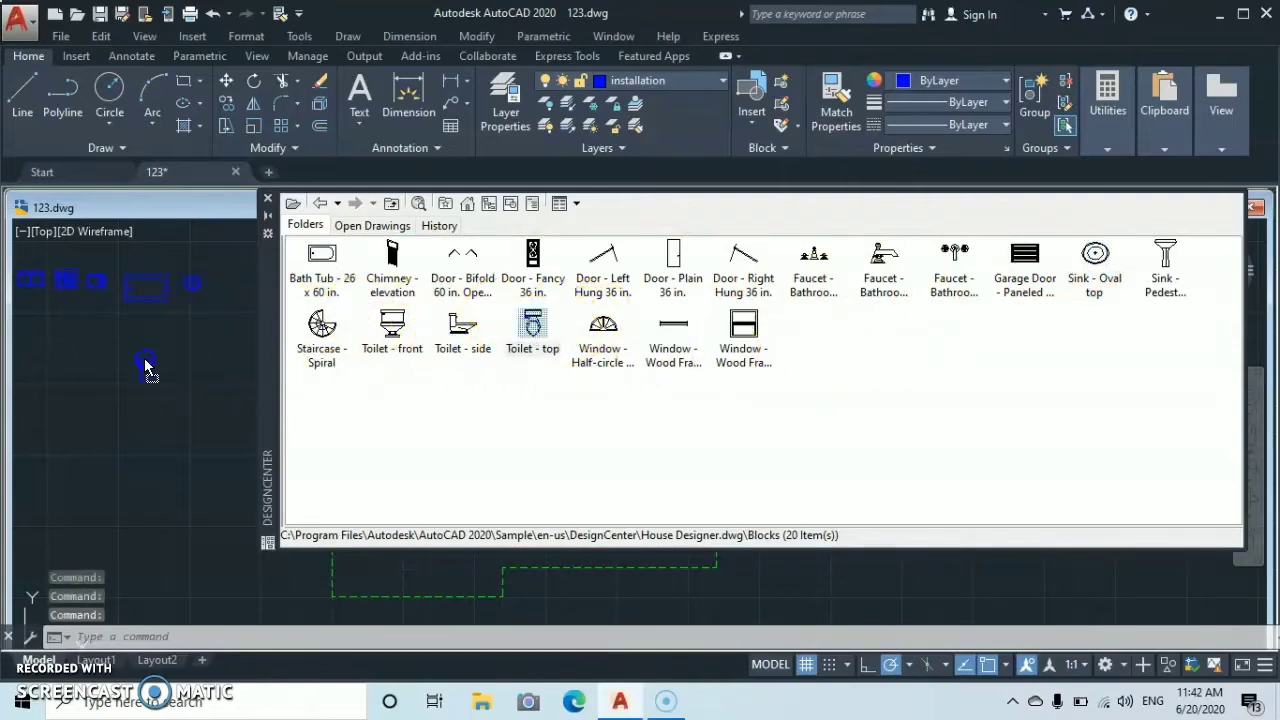
{"action": "left_click_drag", "start_coordinate": [228, 285], "coordinate": [228, 286]}
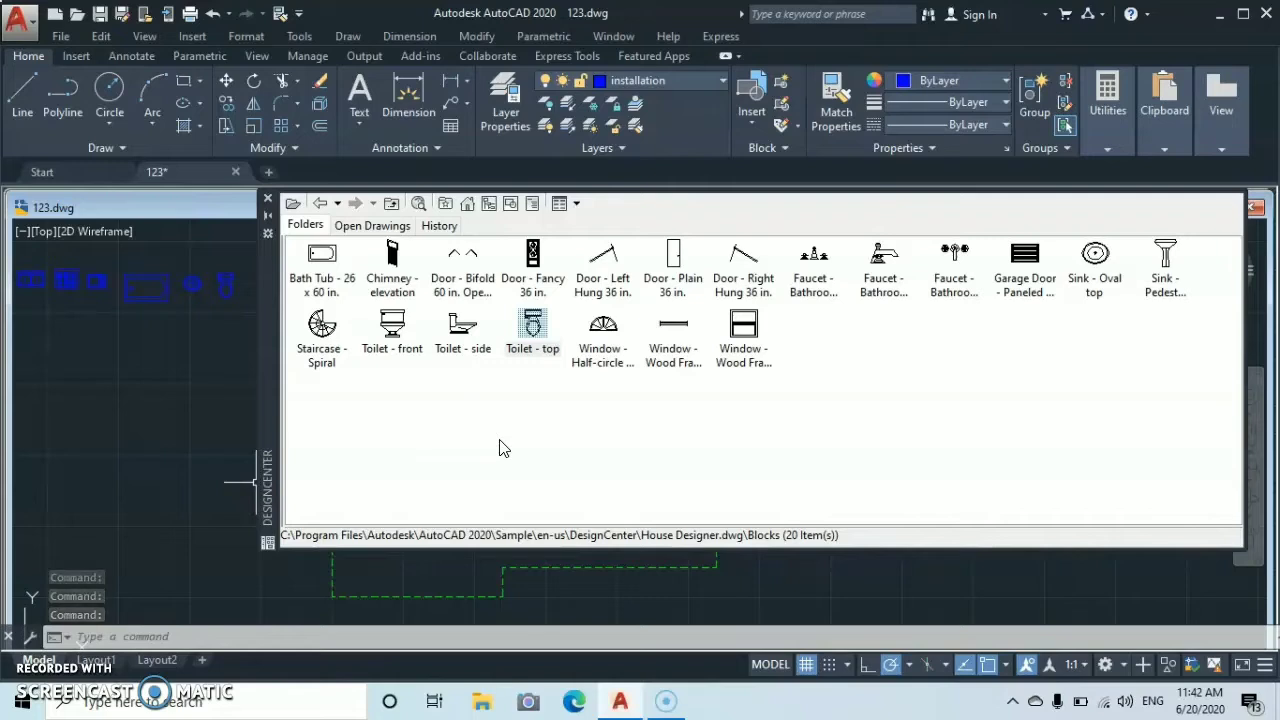
Step: Return to the sample drawings and show the blocks of Home - Space Planner.dwg
{"action": "left_click", "coordinate": [320, 205]}
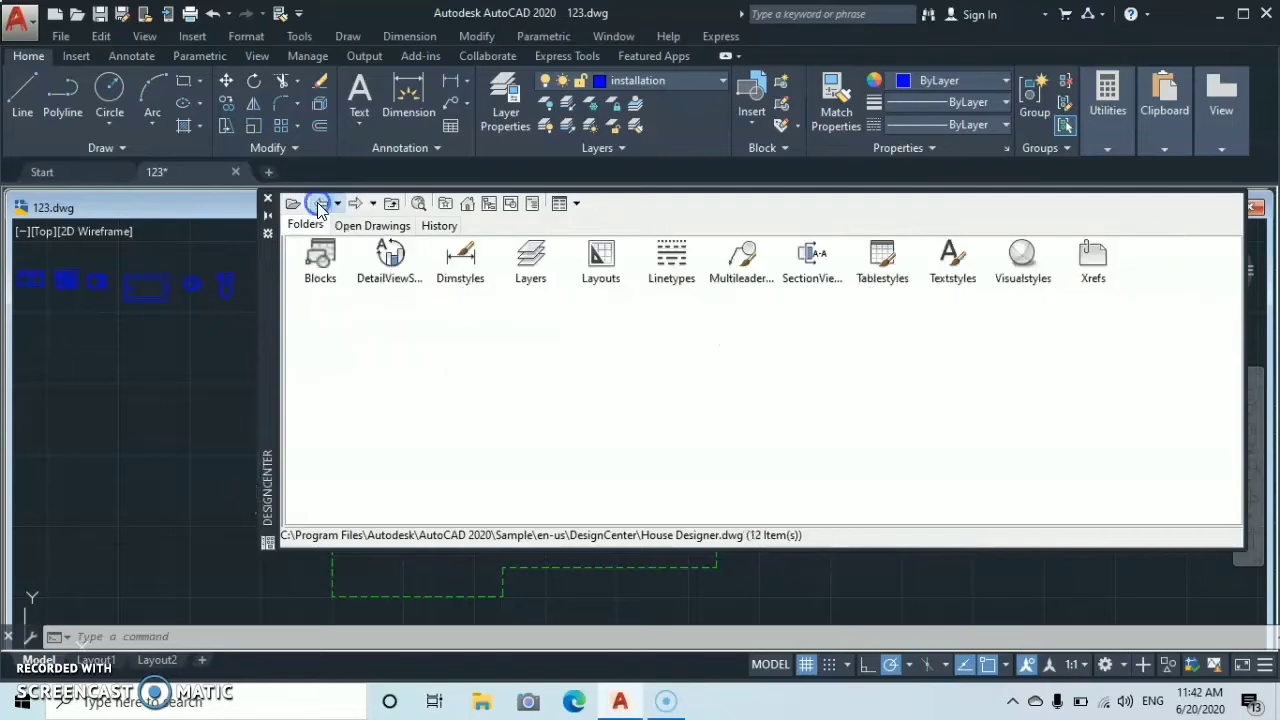
{"action": "left_click", "coordinate": [320, 205]}
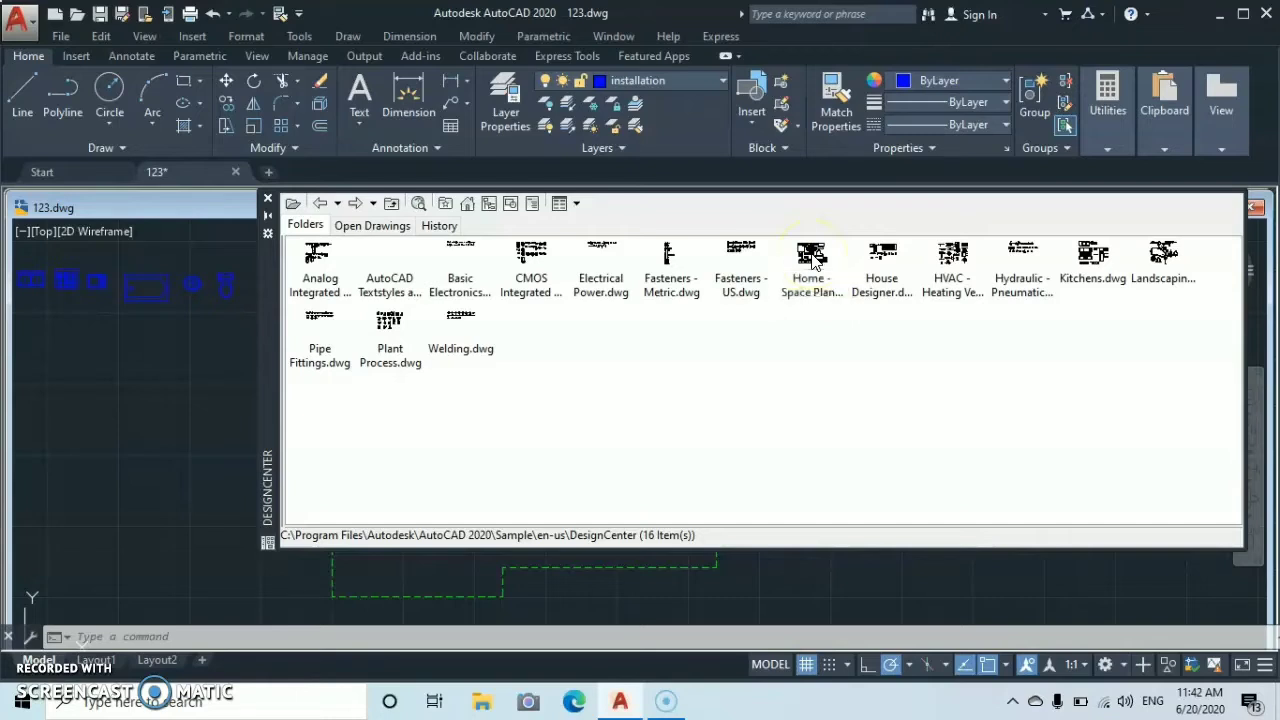
{"action": "double_click", "coordinate": [812, 258]}
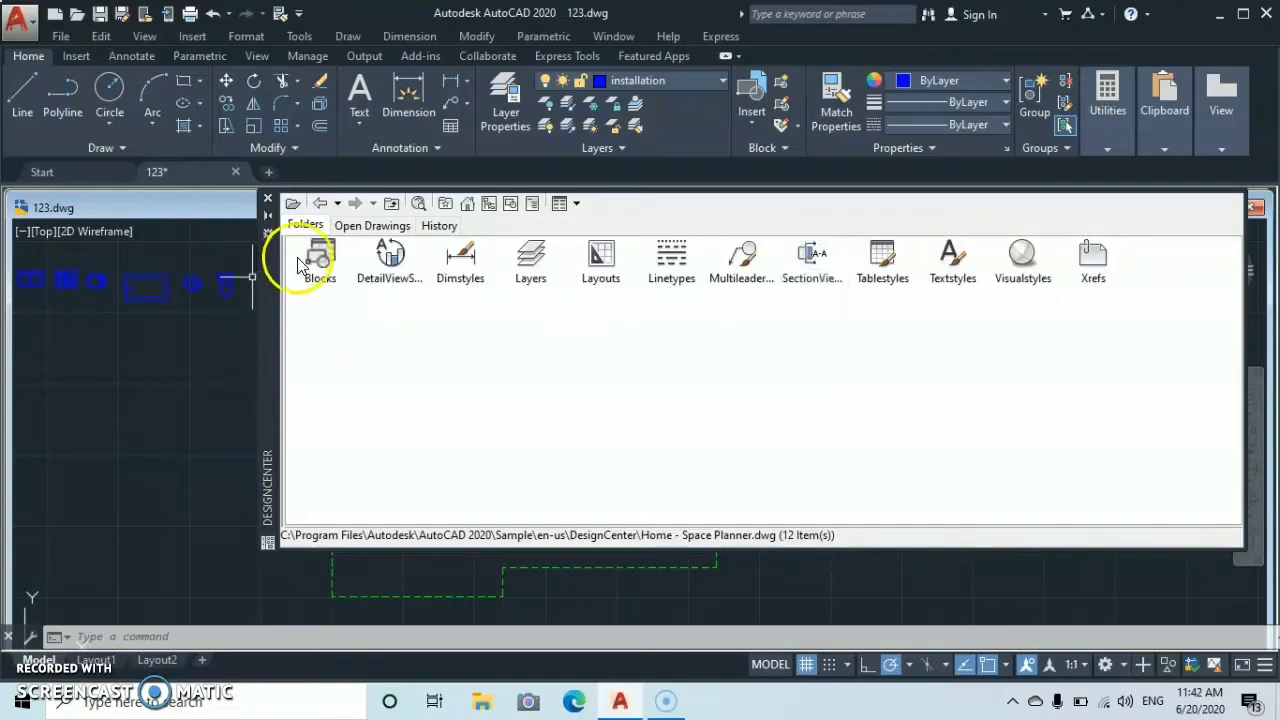
{"action": "double_click", "coordinate": [320, 256]}
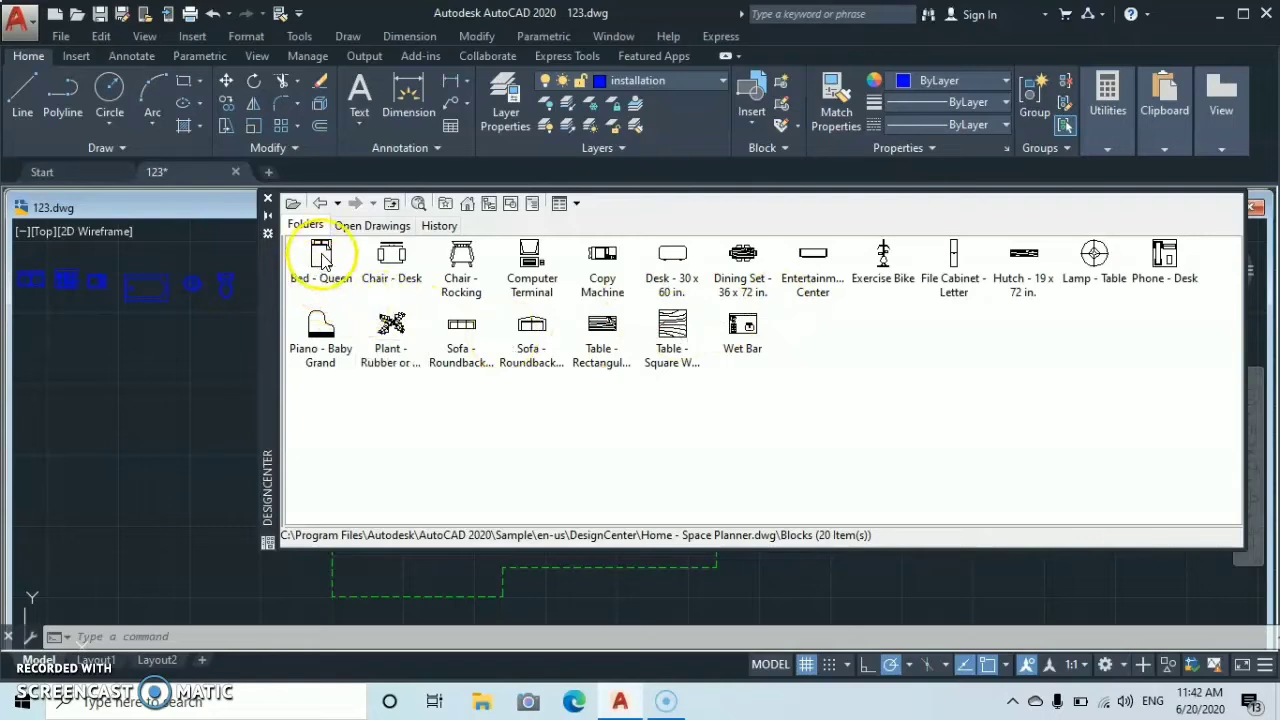
Step: Insert the Bed - Queen, Dining Set 36 x 72 in. and Plant - Rubber blocks in a row below the fixtures
{"action": "left_click_drag", "start_coordinate": [322, 260], "coordinate": [278, 288]}
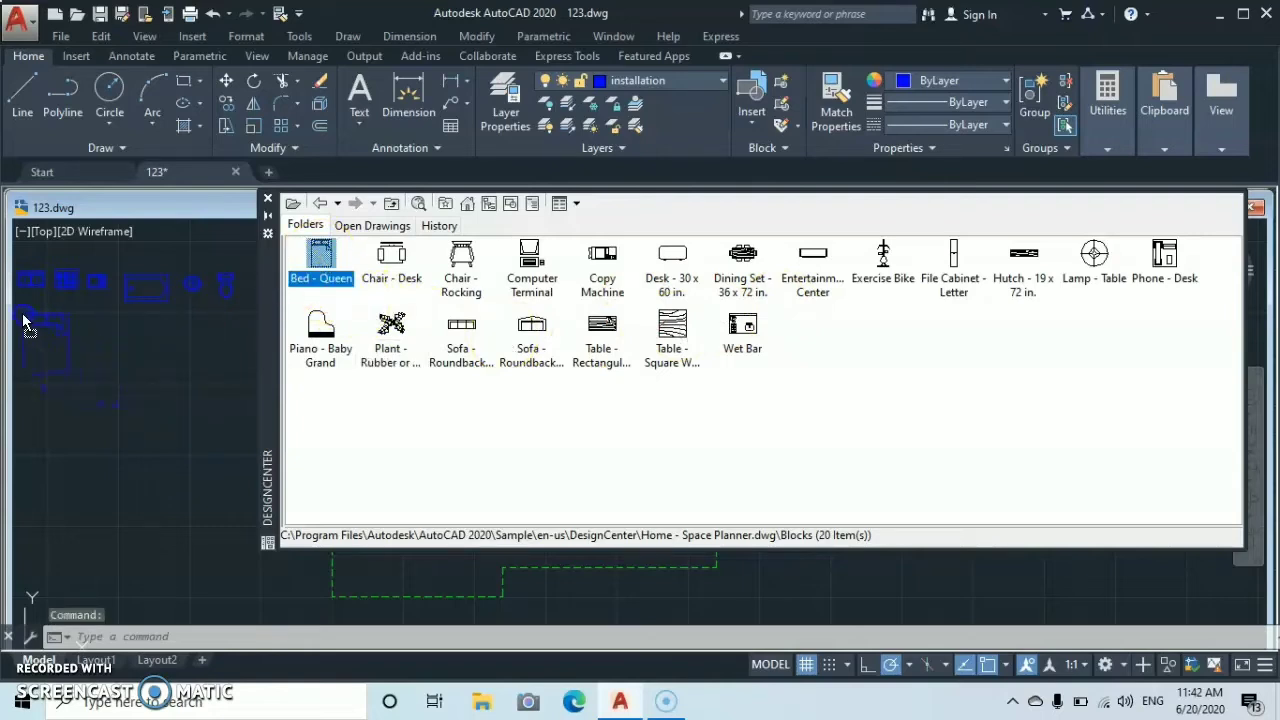
{"action": "left_click_drag", "start_coordinate": [20, 312], "coordinate": [103, 354]}
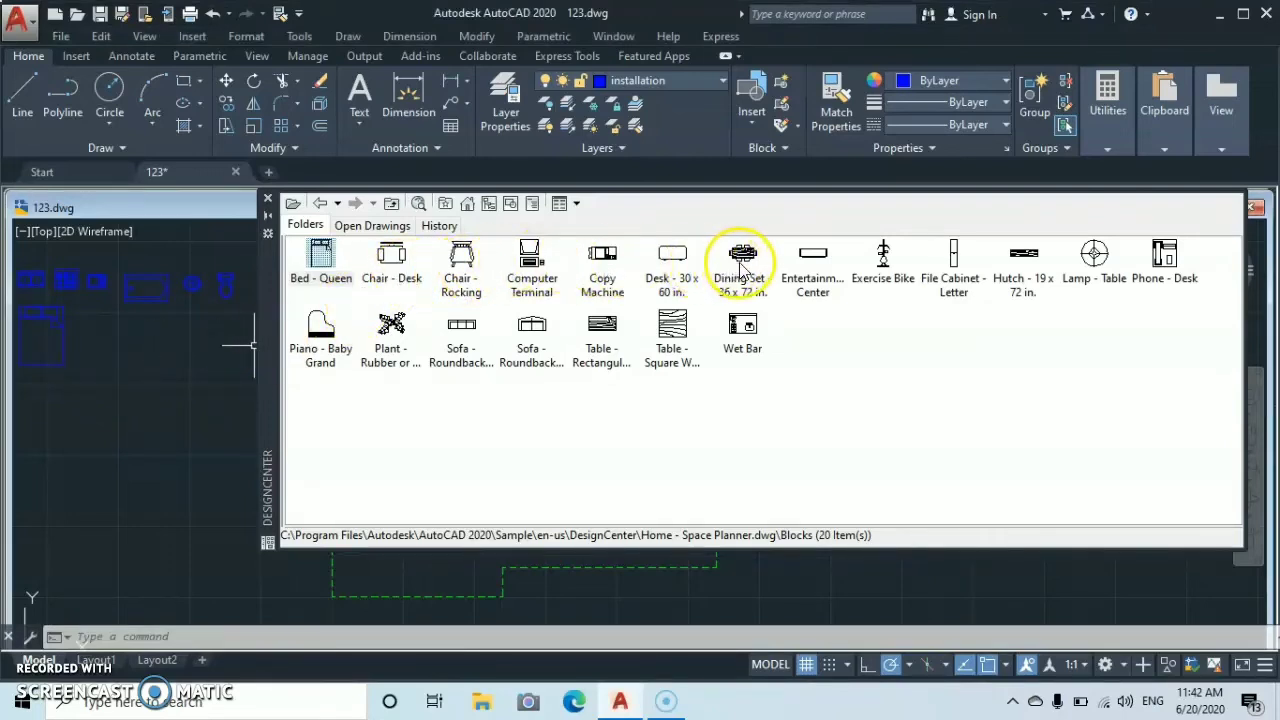
{"action": "left_click_drag", "start_coordinate": [741, 270], "coordinate": [246, 305]}
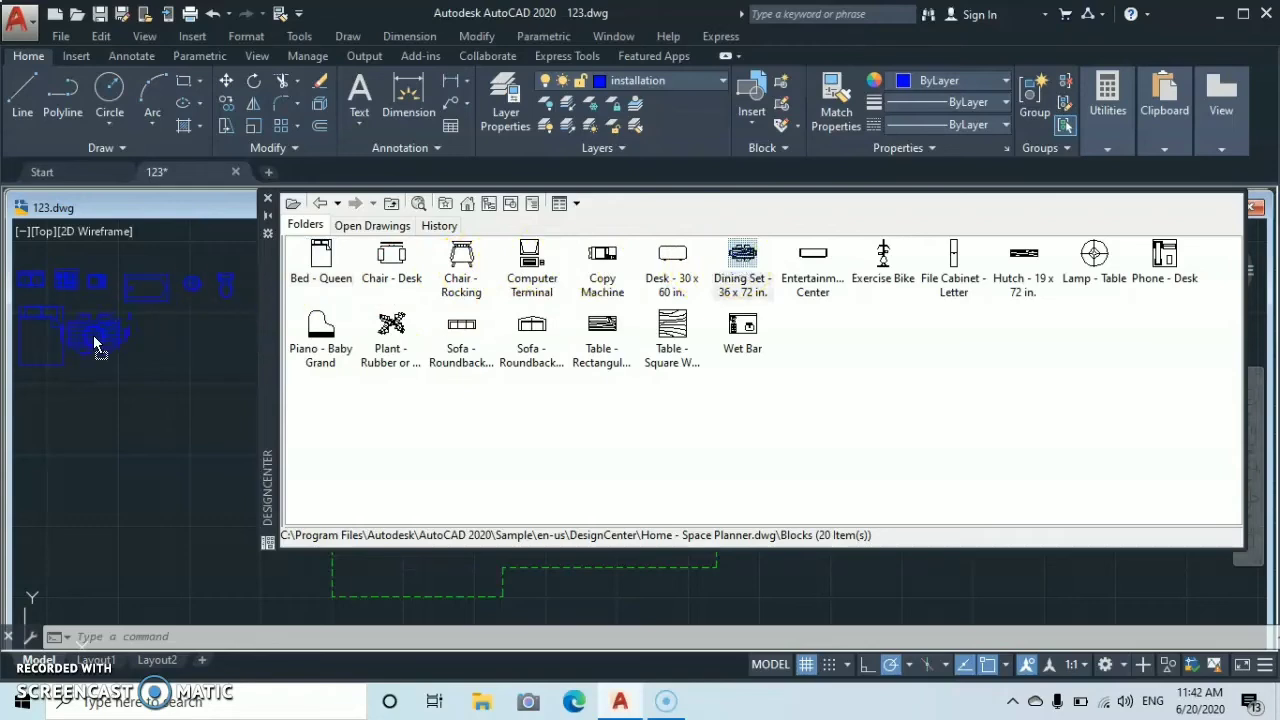
{"action": "left_click_drag", "start_coordinate": [246, 305], "coordinate": [237, 355]}
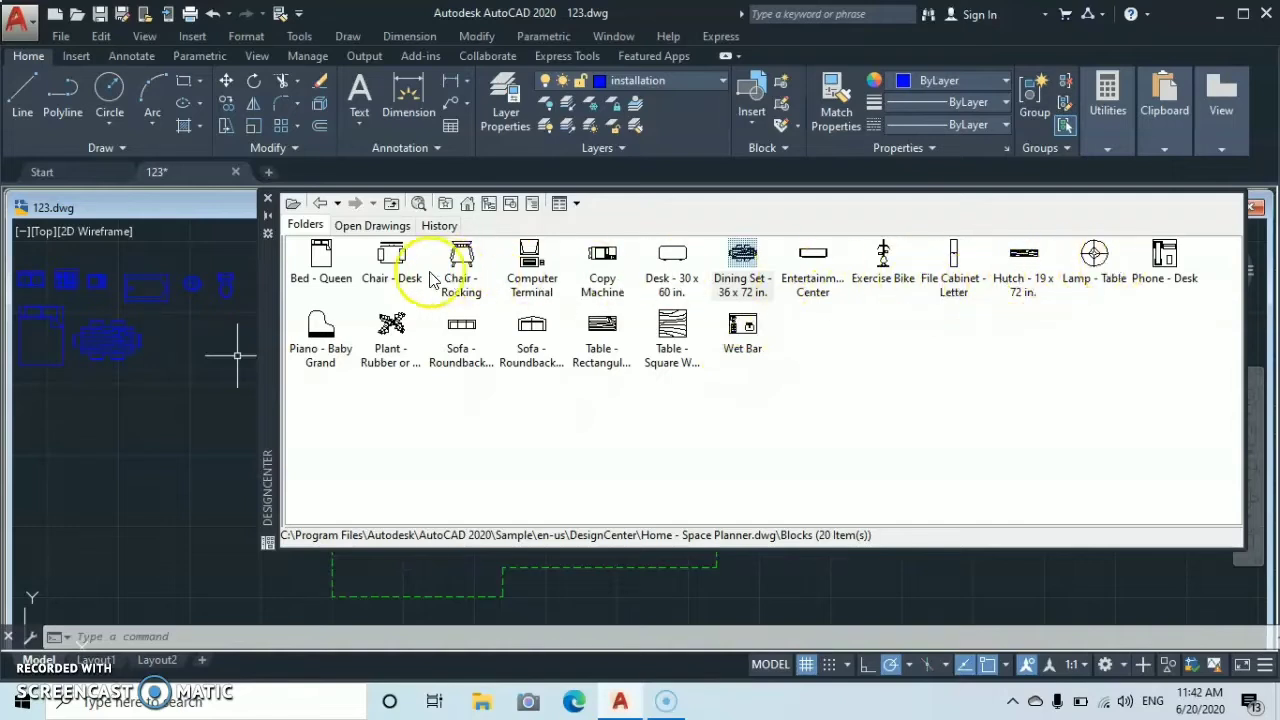
{"action": "left_click", "coordinate": [393, 328]}
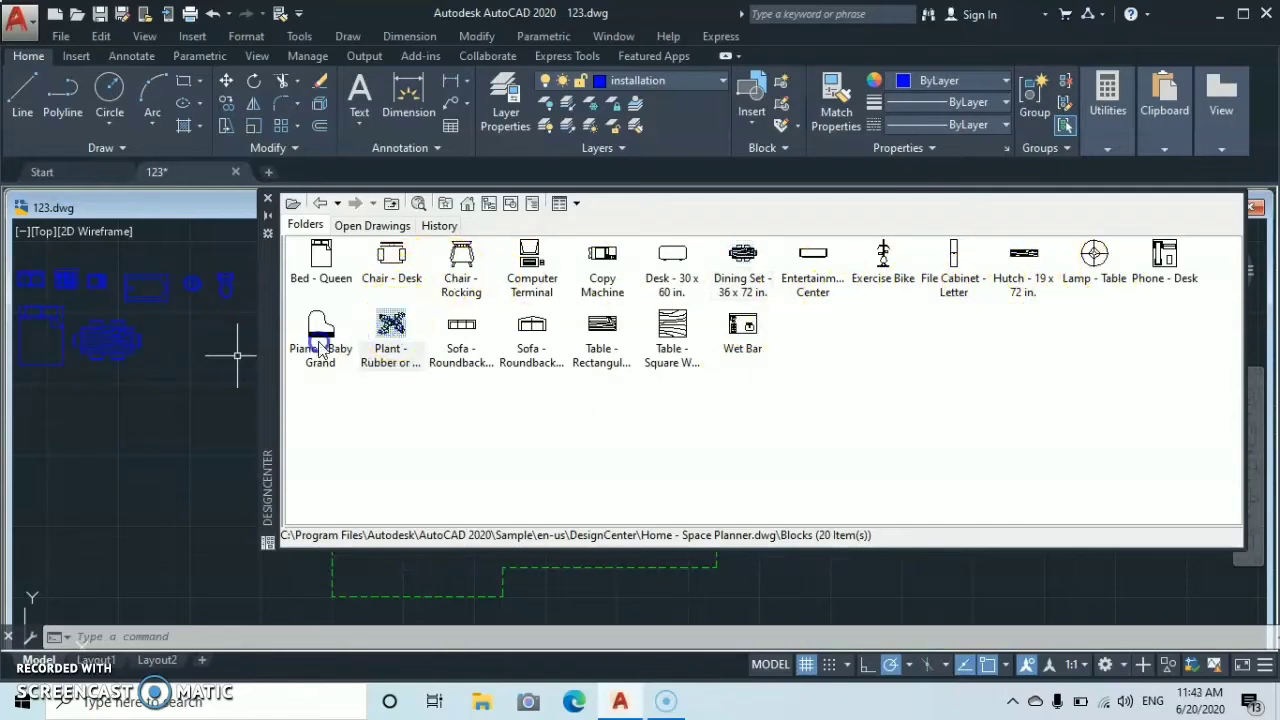
{"action": "left_click_drag", "start_coordinate": [180, 345], "coordinate": [181, 346]}
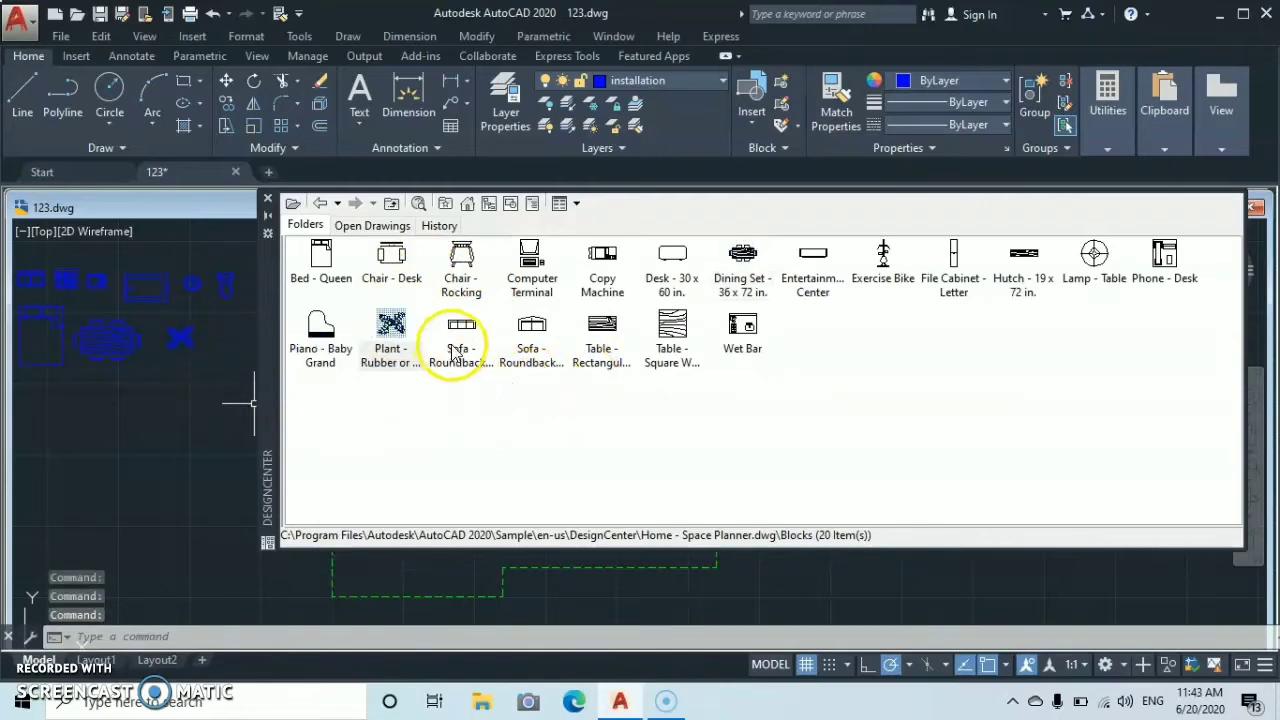
Step: Insert both Sofa - Roundback blocks and the rectangular woodgrain table, 60 x 30 in., below the bed row, closing DesignCenter when done
{"action": "mouse_move", "coordinate": [470, 333]}
{"action": "left_mouse_down"}
{"action": "mouse_move", "coordinate": [418, 362]}
{"action": "mouse_move", "coordinate": [180, 410]}
{"action": "left_mouse_up"}
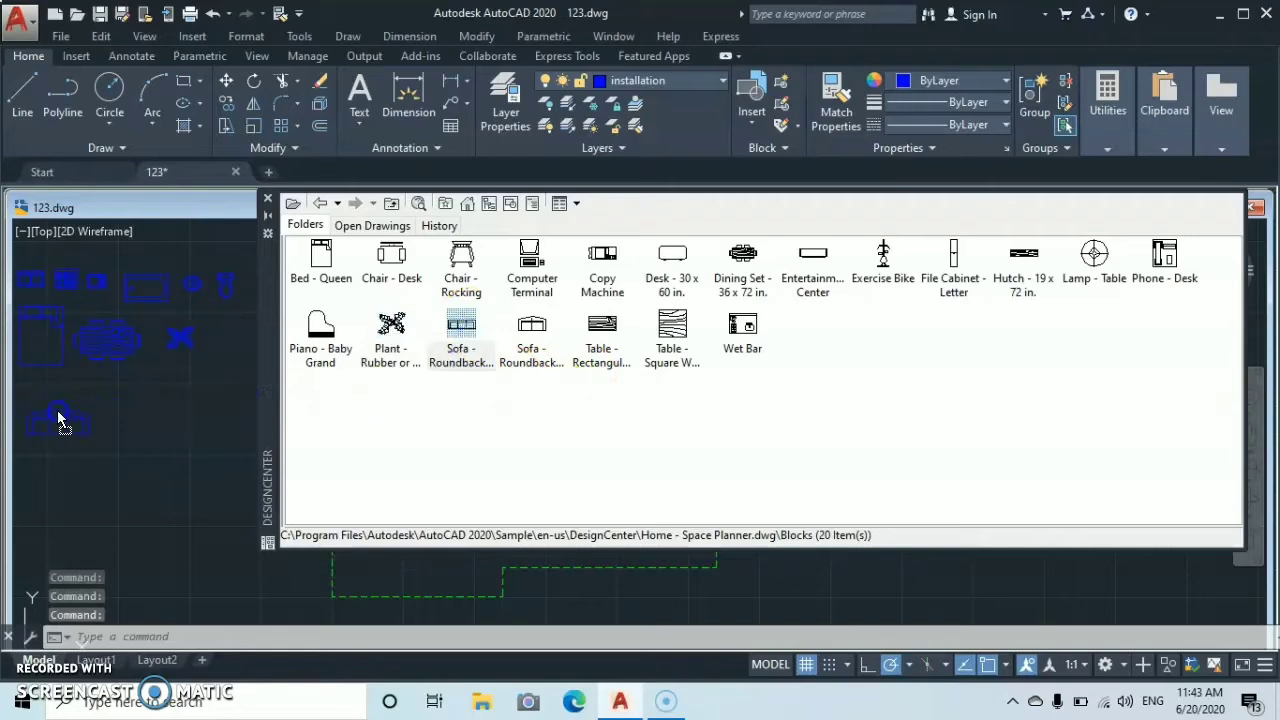
{"action": "left_click_drag", "start_coordinate": [539, 334], "coordinate": [371, 382]}
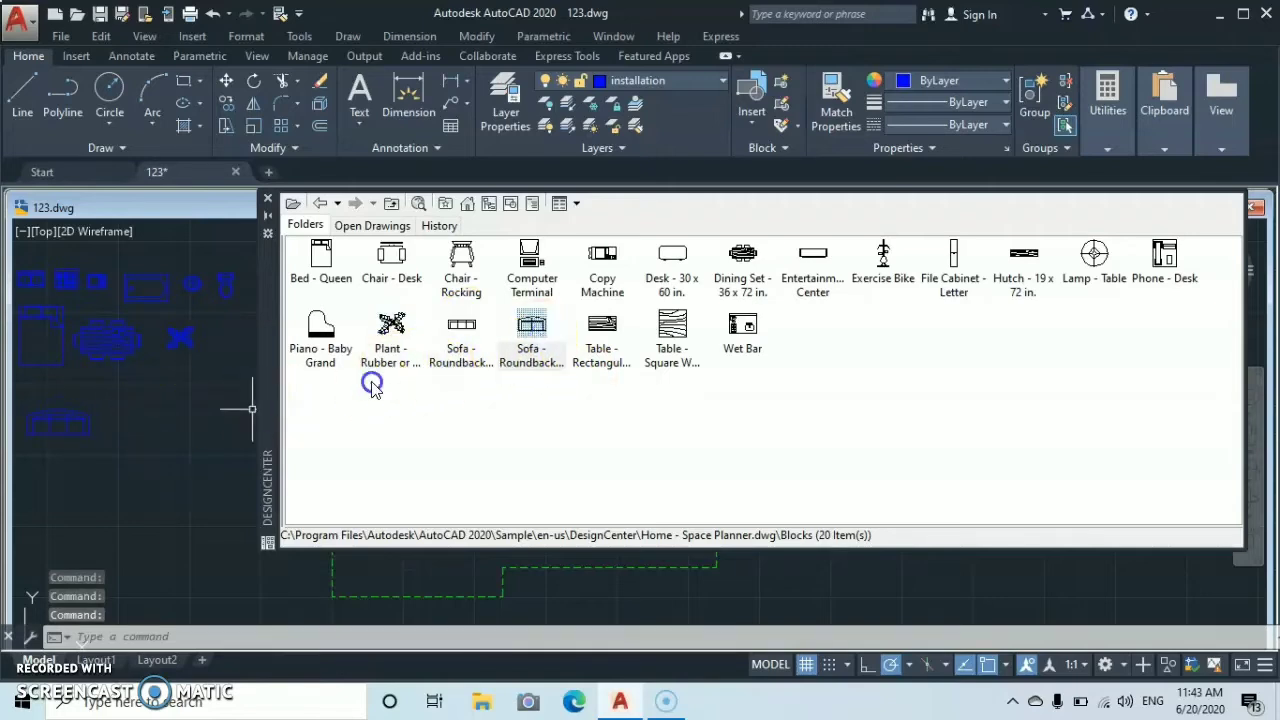
{"action": "left_click_drag", "start_coordinate": [140, 411], "coordinate": [140, 412]}
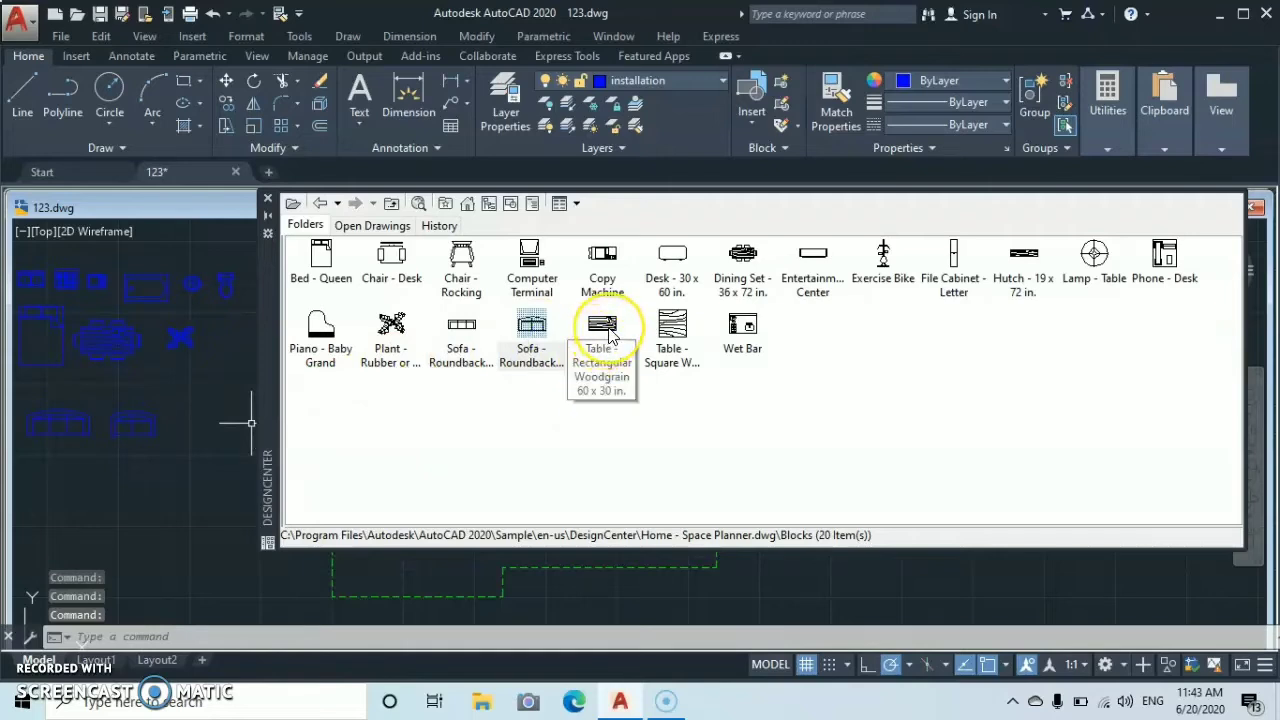
{"action": "left_click_drag", "start_coordinate": [610, 336], "coordinate": [222, 417]}
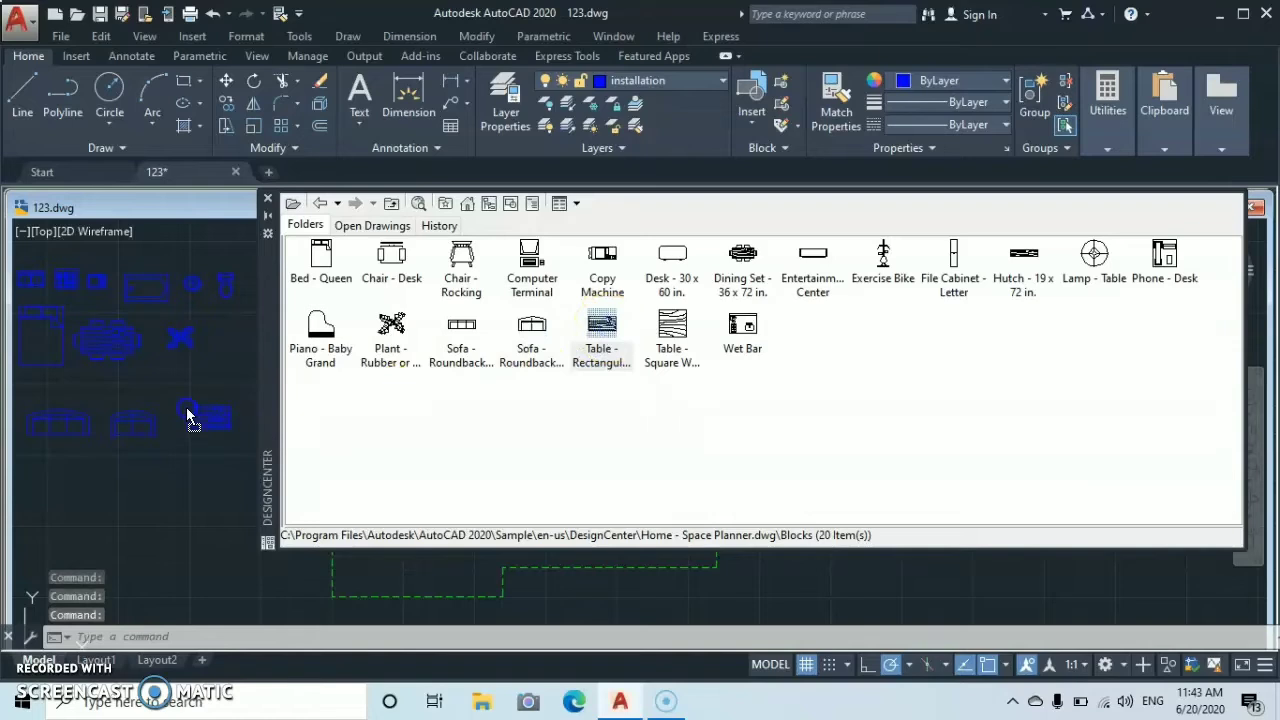
{"action": "left_click_drag", "start_coordinate": [181, 434], "coordinate": [183, 437]}
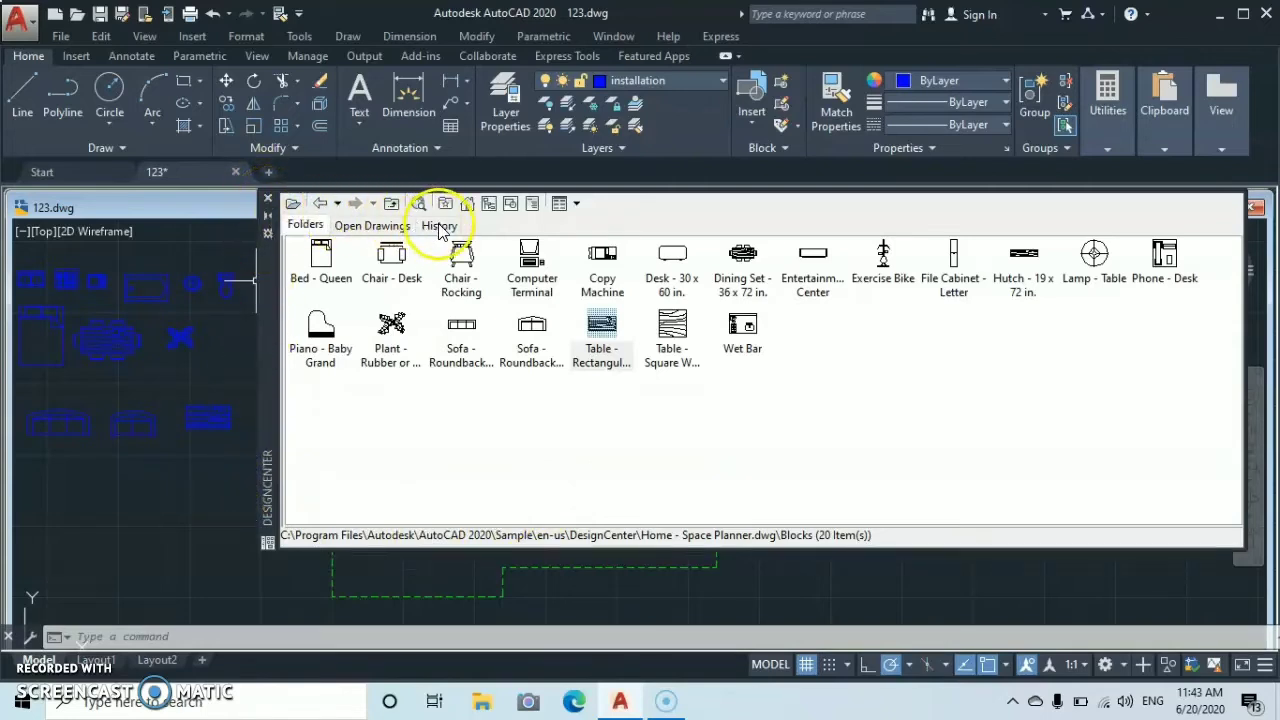
{"action": "left_click", "coordinate": [270, 204]}
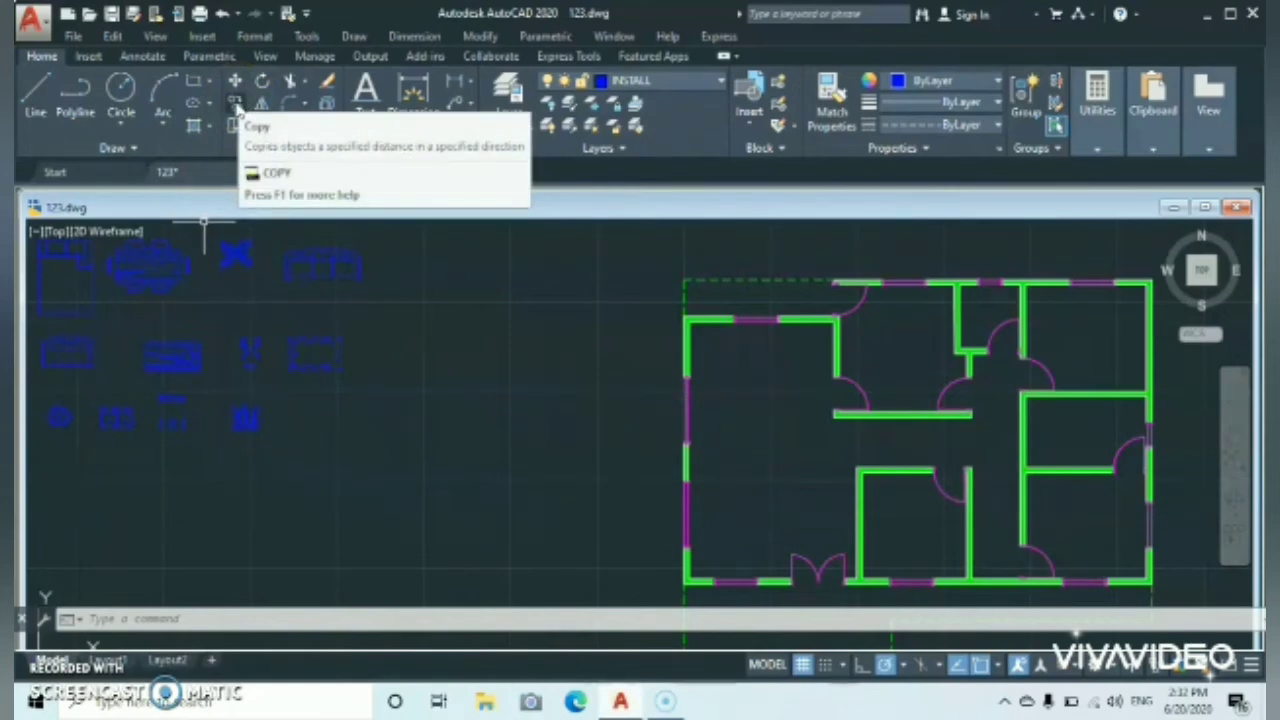
Step: Copy the dining set block into the upper part of the large room at the plan's west side
{"action": "left_click", "coordinate": [235, 105]}
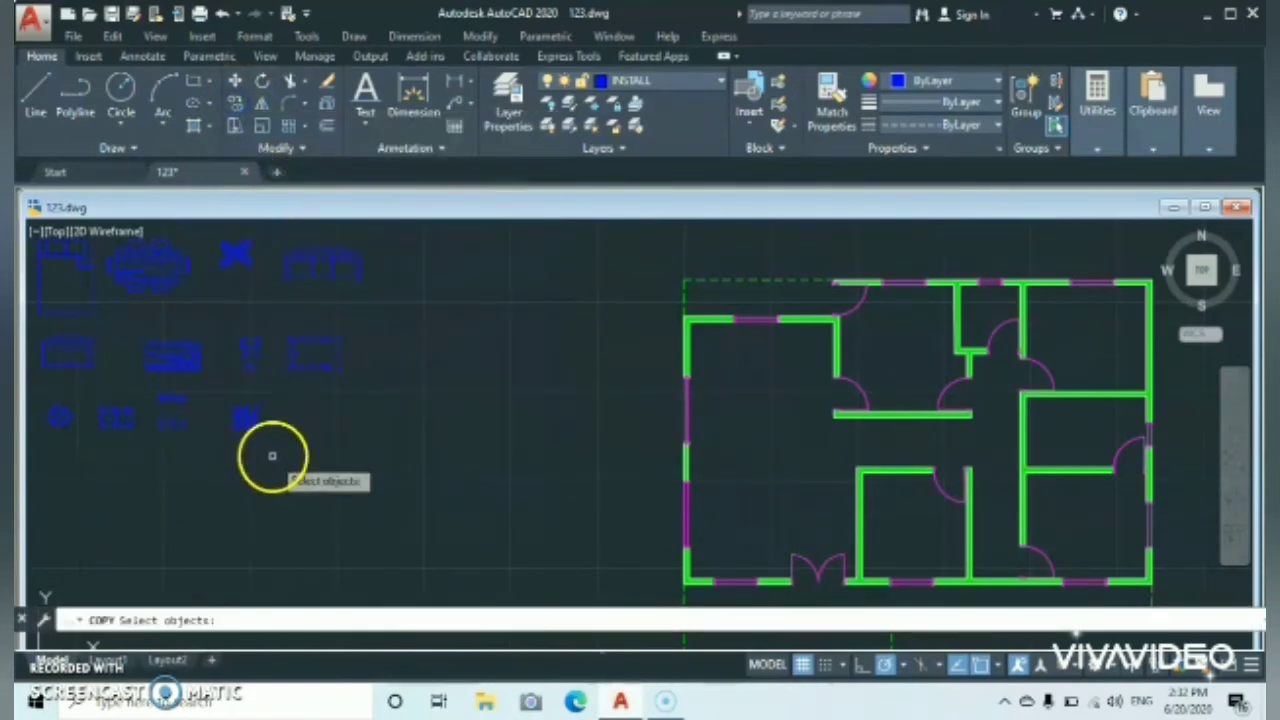
{"action": "left_click", "coordinate": [152, 268]}
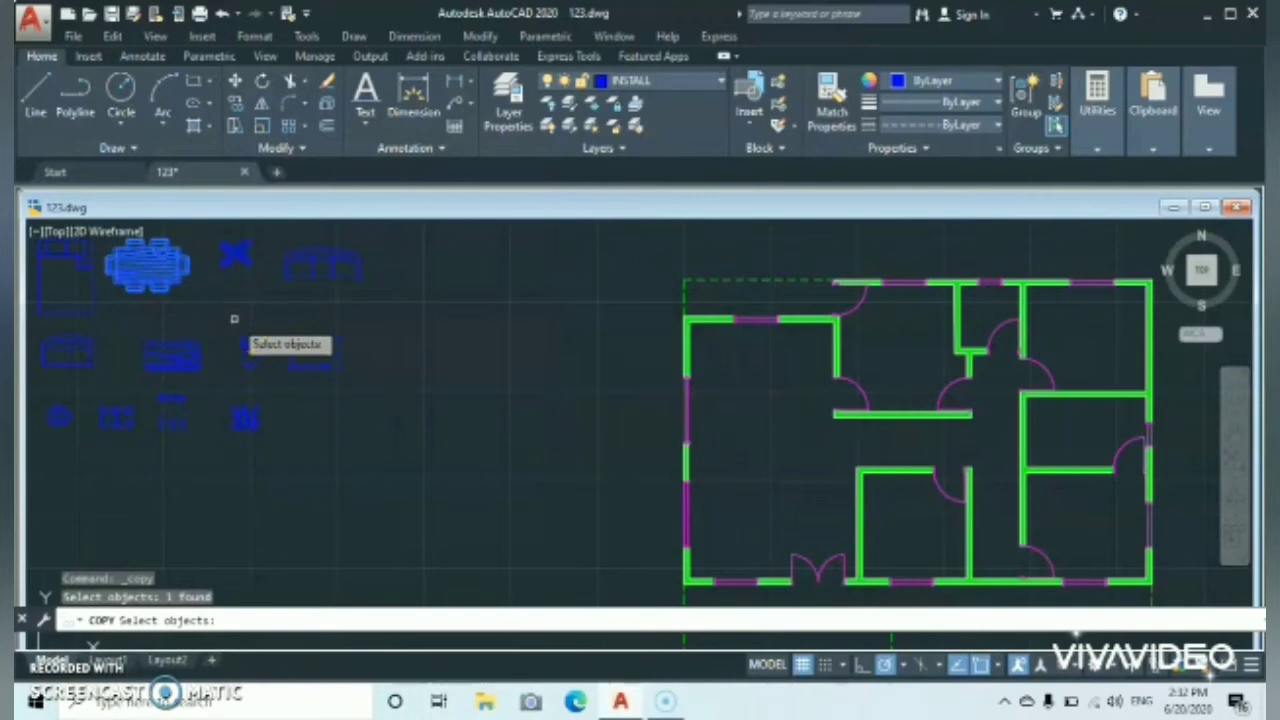
{"action": "key", "text": "Return"}
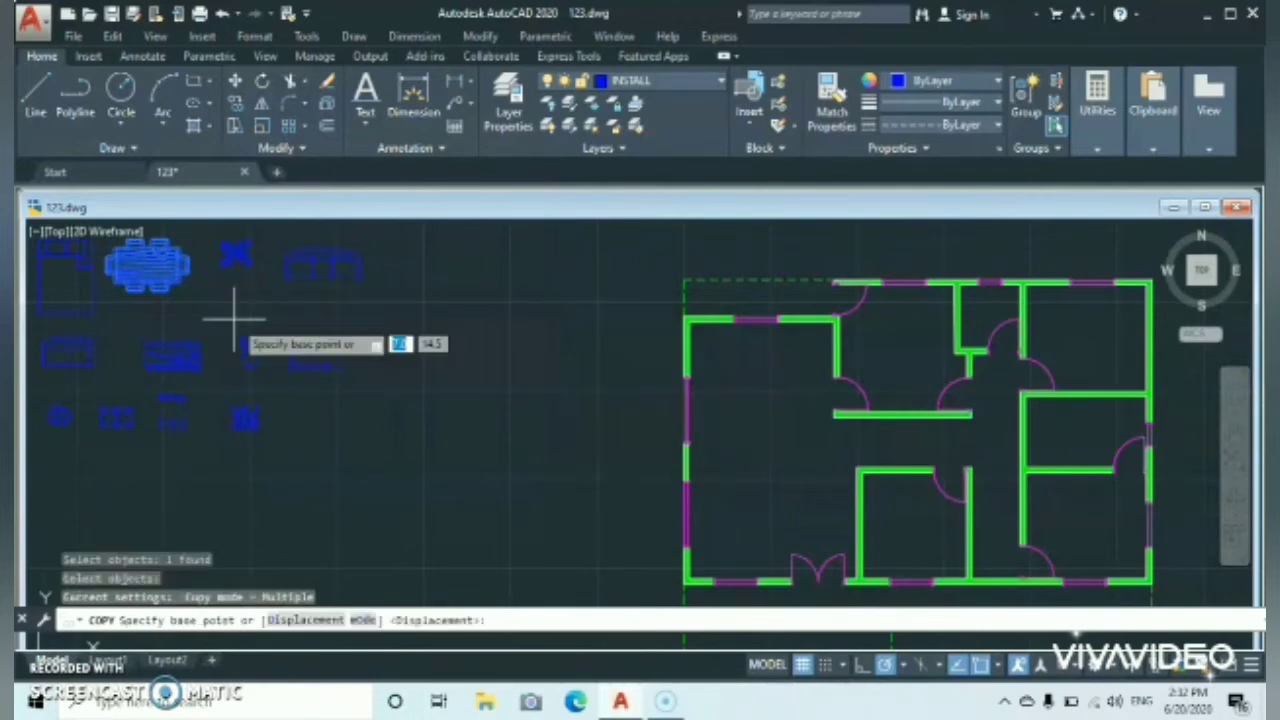
{"action": "left_click", "coordinate": [152, 267]}
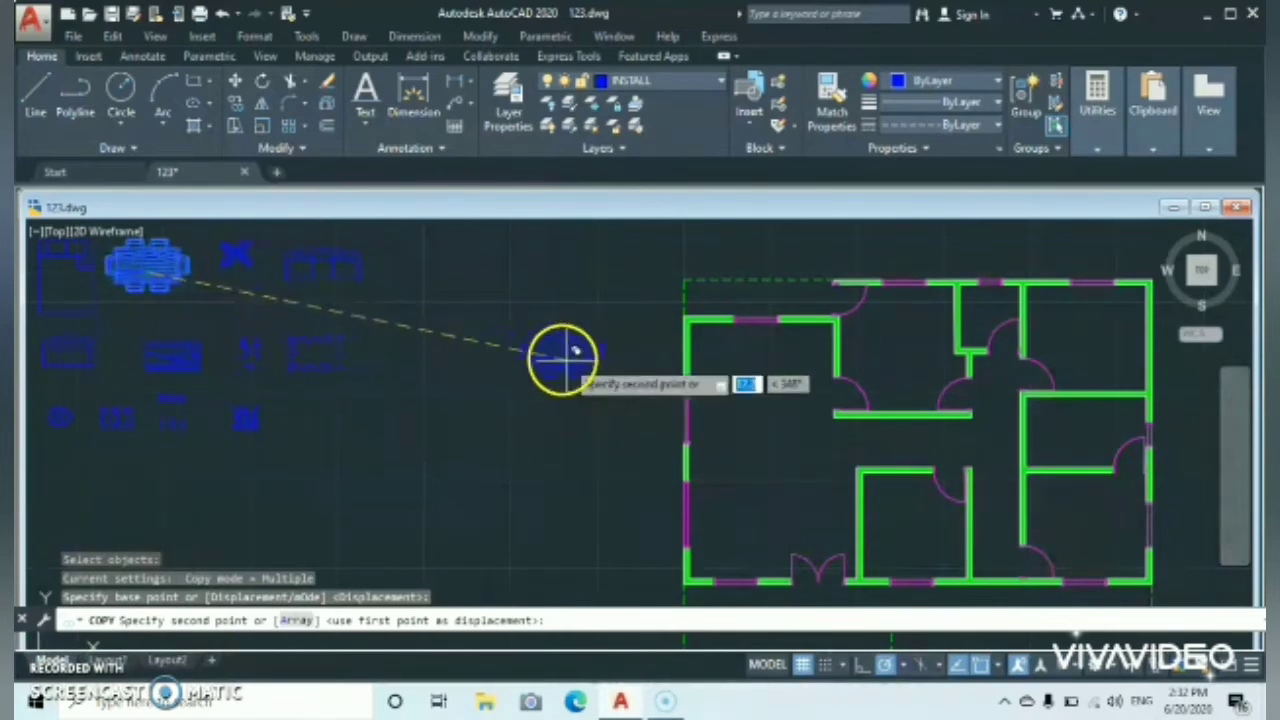
{"action": "left_click", "coordinate": [773, 361]}
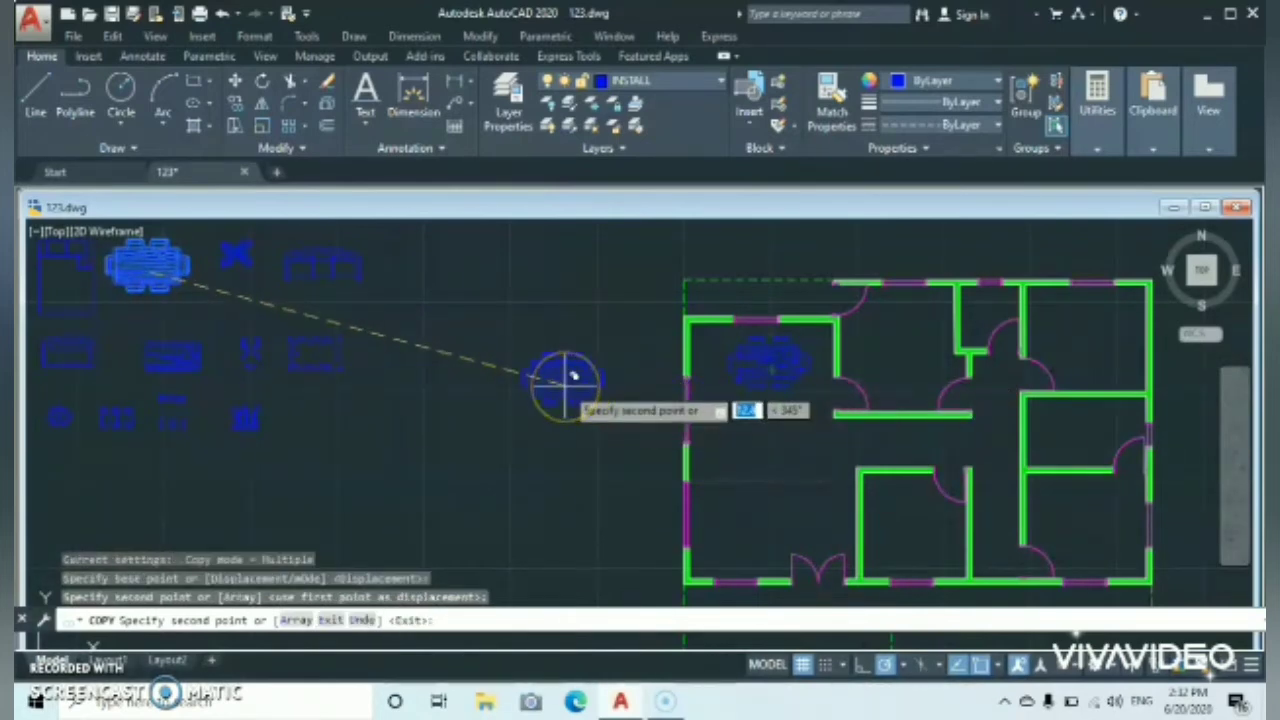
{"action": "key", "text": "Escape"}
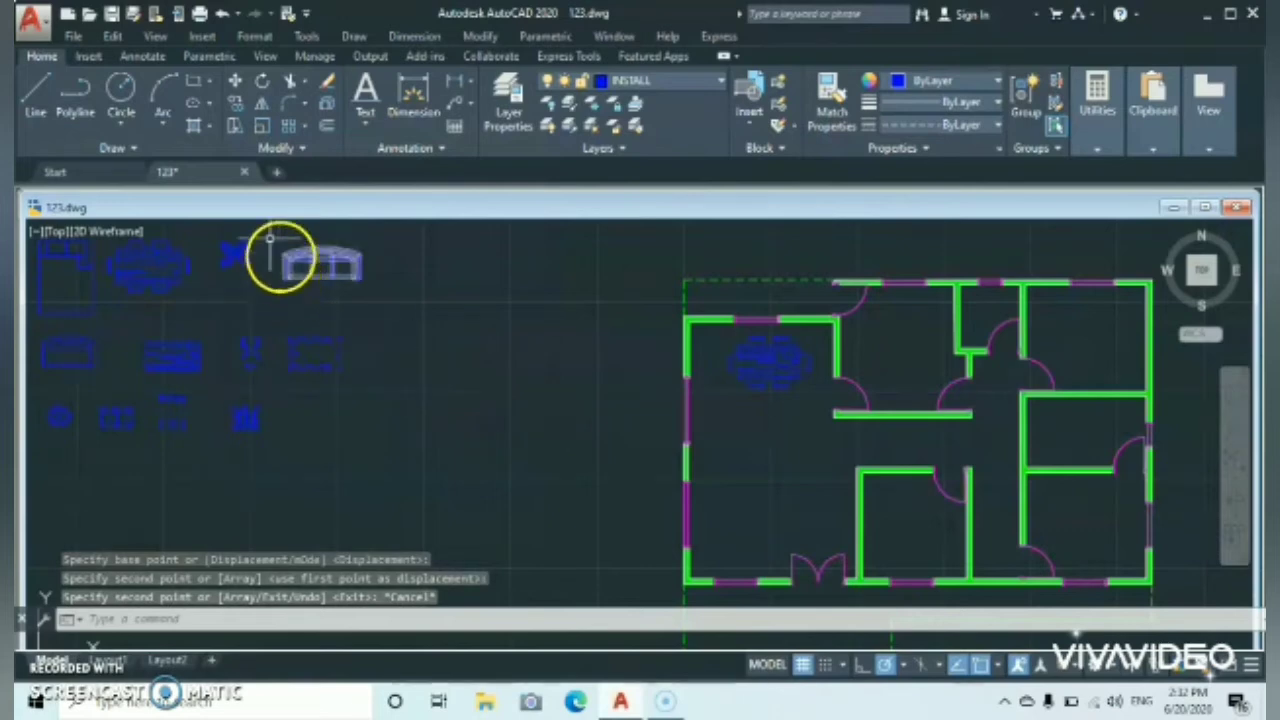
Step: Copy the three-seat roundback sofa into the large west room, just below the dining set
{"action": "left_click", "coordinate": [236, 104]}
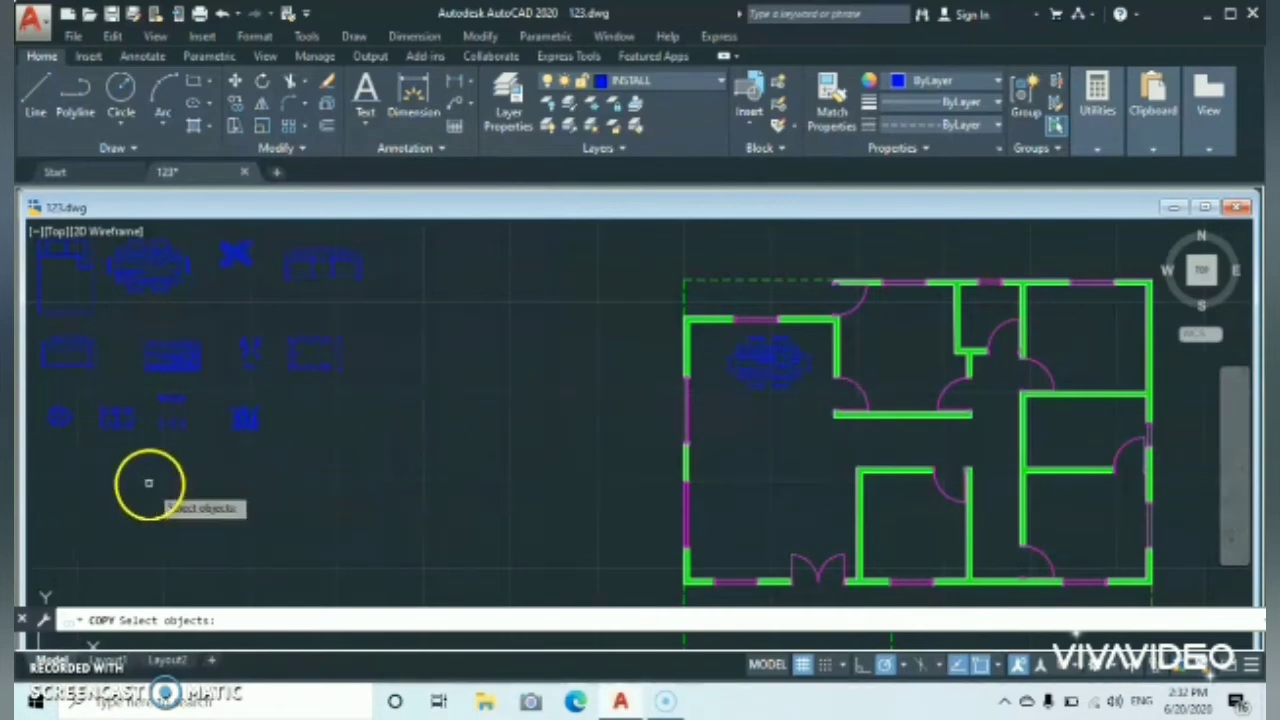
{"action": "left_click", "coordinate": [323, 263]}
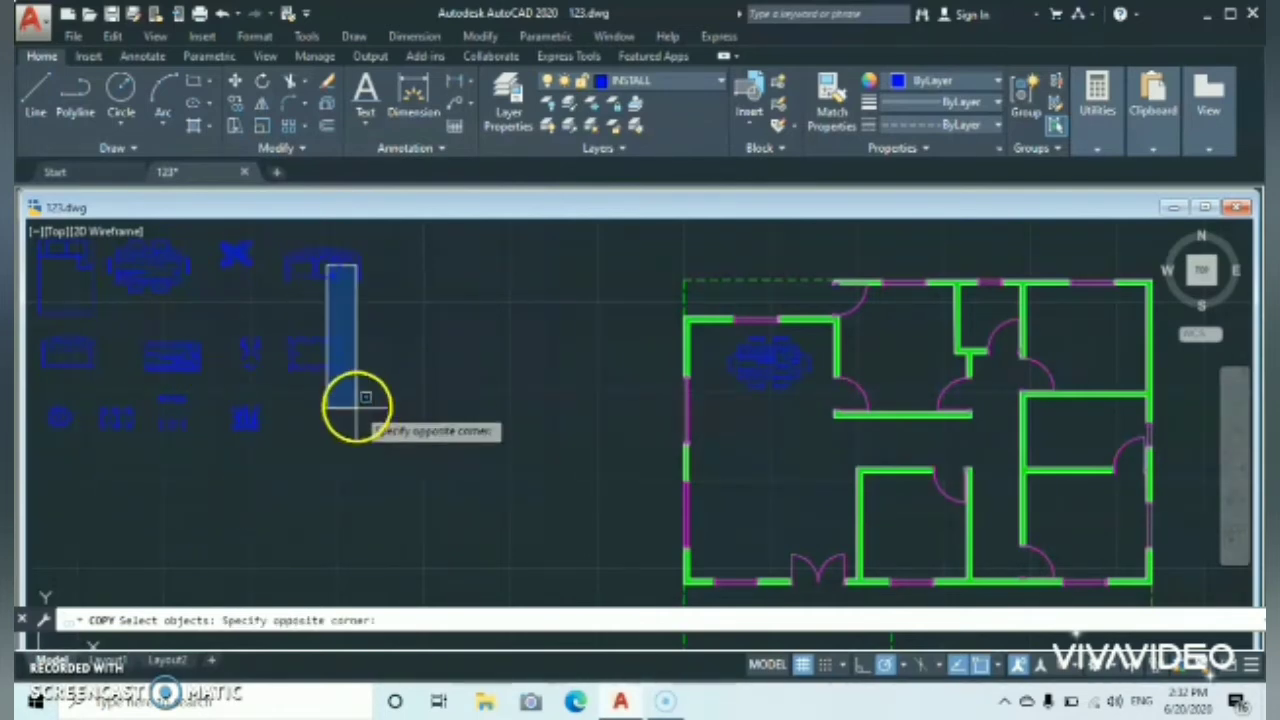
{"action": "left_click", "coordinate": [325, 265]}
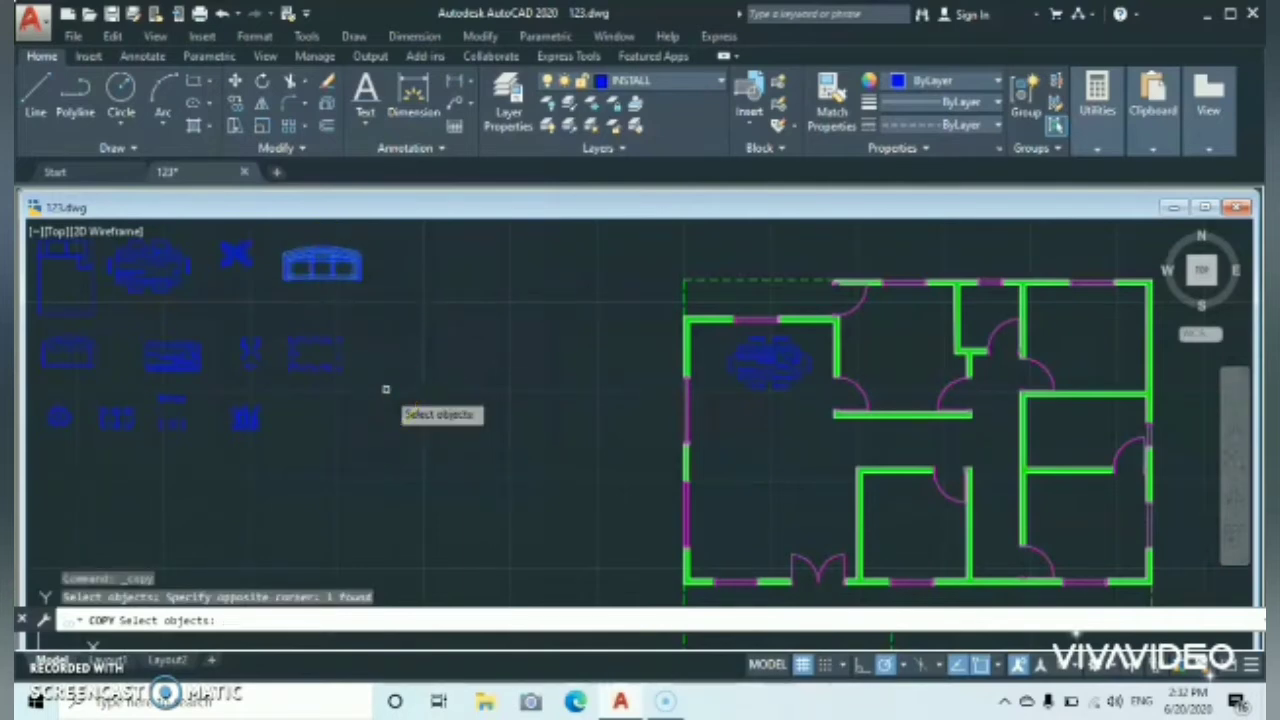
{"action": "key", "text": "Return"}
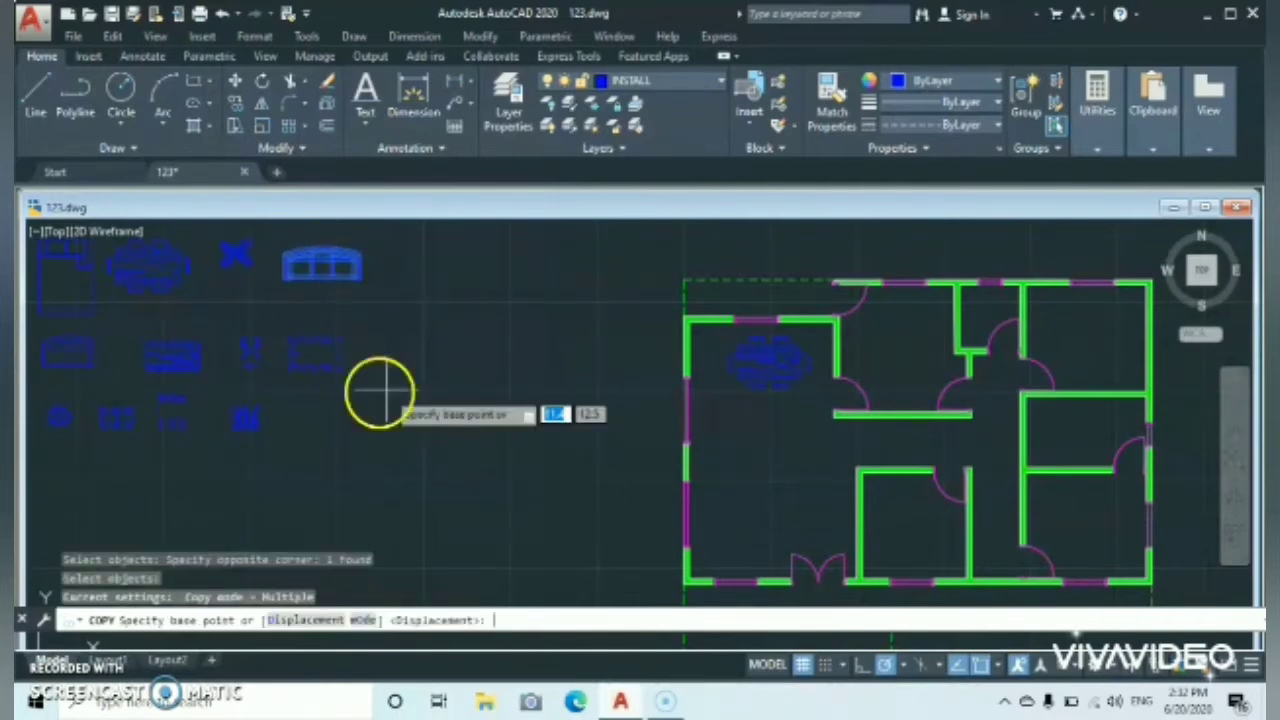
{"action": "left_click", "coordinate": [340, 254]}
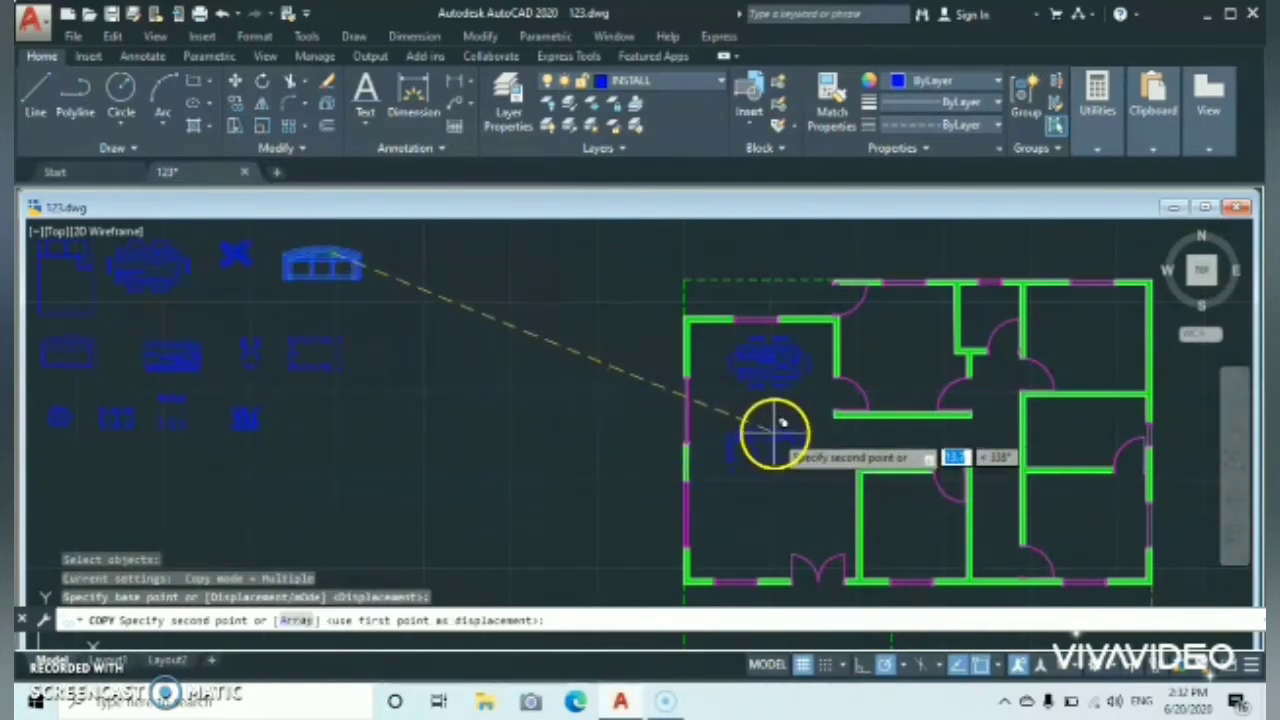
{"action": "left_click", "coordinate": [775, 430]}
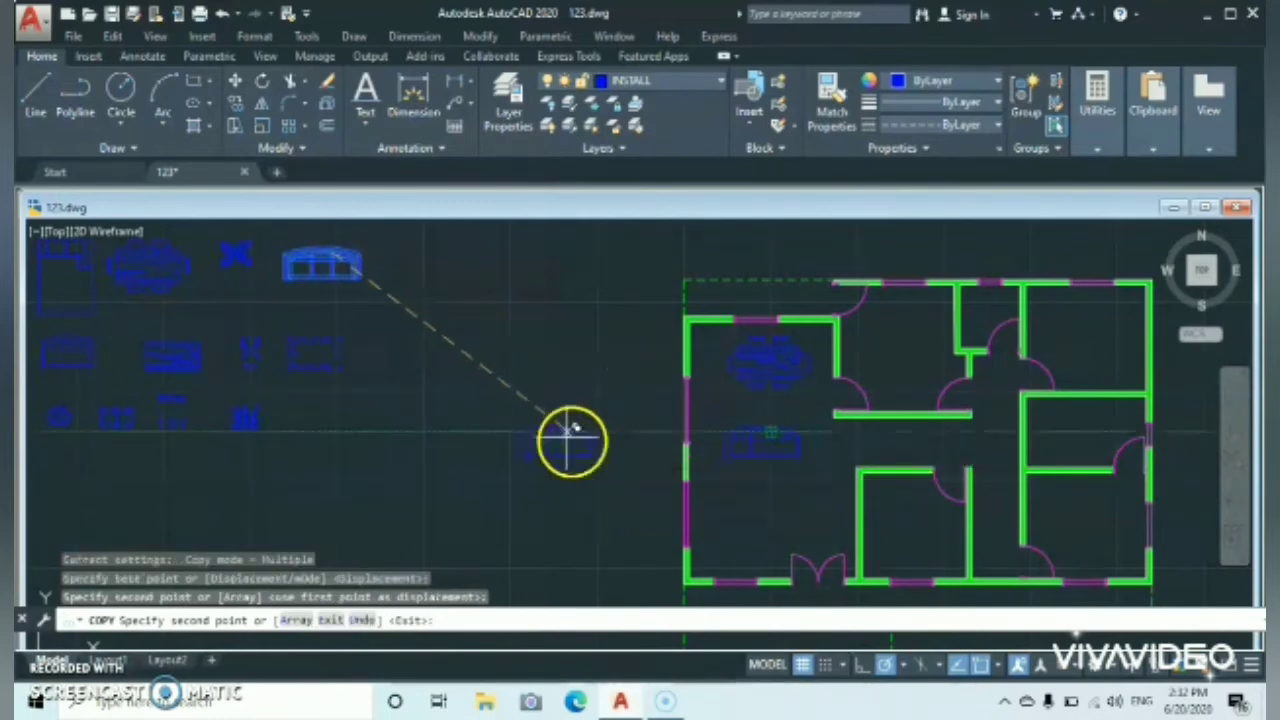
{"action": "key", "text": "Escape"}
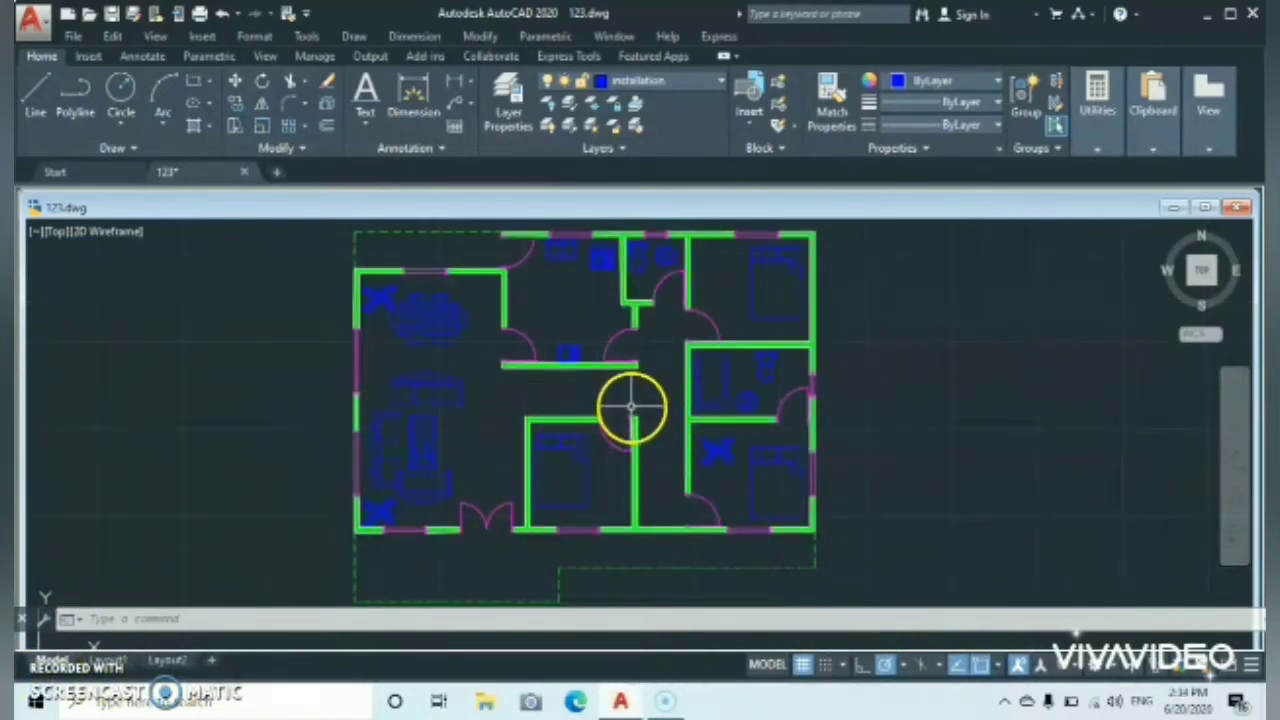
Step: Examine the furniture and fixture layout across the rooms of the furnished floor plan
{"action": "scroll", "coordinate": [628, 405], "scroll_direction": "down", "scroll_amount": 1}
{"action": "scroll", "coordinate": [626, 400], "scroll_direction": "up", "scroll_amount": 4}
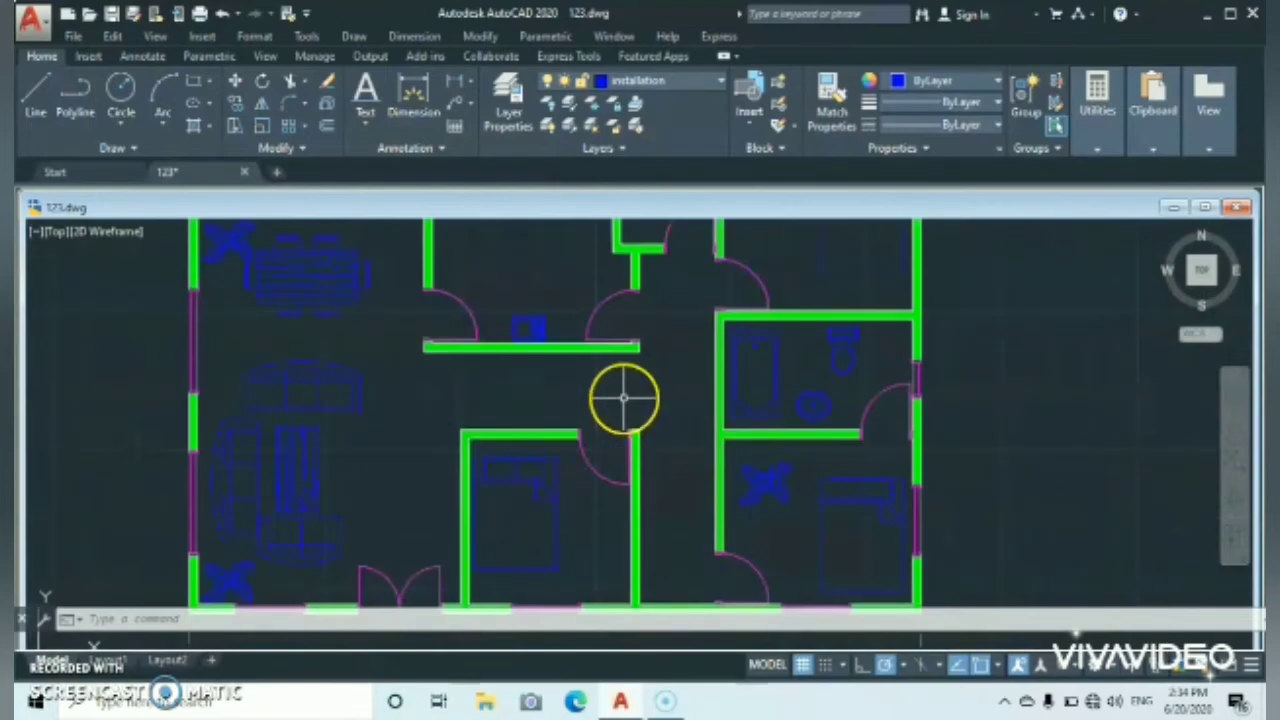
{"action": "scroll", "coordinate": [624, 400], "scroll_direction": "down", "scroll_amount": 3}
{"action": "scroll", "coordinate": [624, 400], "scroll_direction": "down", "scroll_amount": 3}
{"action": "scroll", "coordinate": [623, 398], "scroll_direction": "up", "scroll_amount": 5}
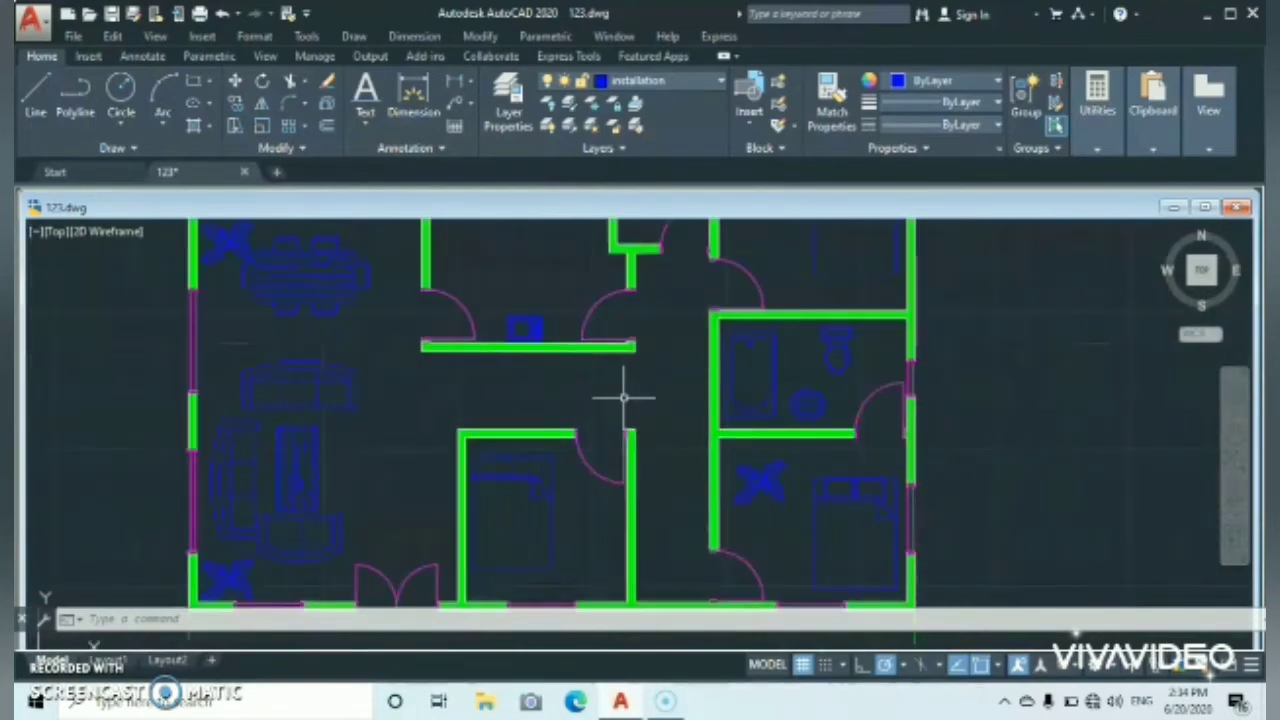
{"action": "scroll", "coordinate": [625, 400], "scroll_direction": "down", "scroll_amount": 3}
{"action": "scroll", "coordinate": [623, 397], "scroll_direction": "up", "scroll_amount": 3}
{"action": "scroll", "coordinate": [571, 443], "scroll_direction": "down", "scroll_amount": 3}
{"action": "middle_click_drag", "start_coordinate": [571, 443], "coordinate": [577, 478]}
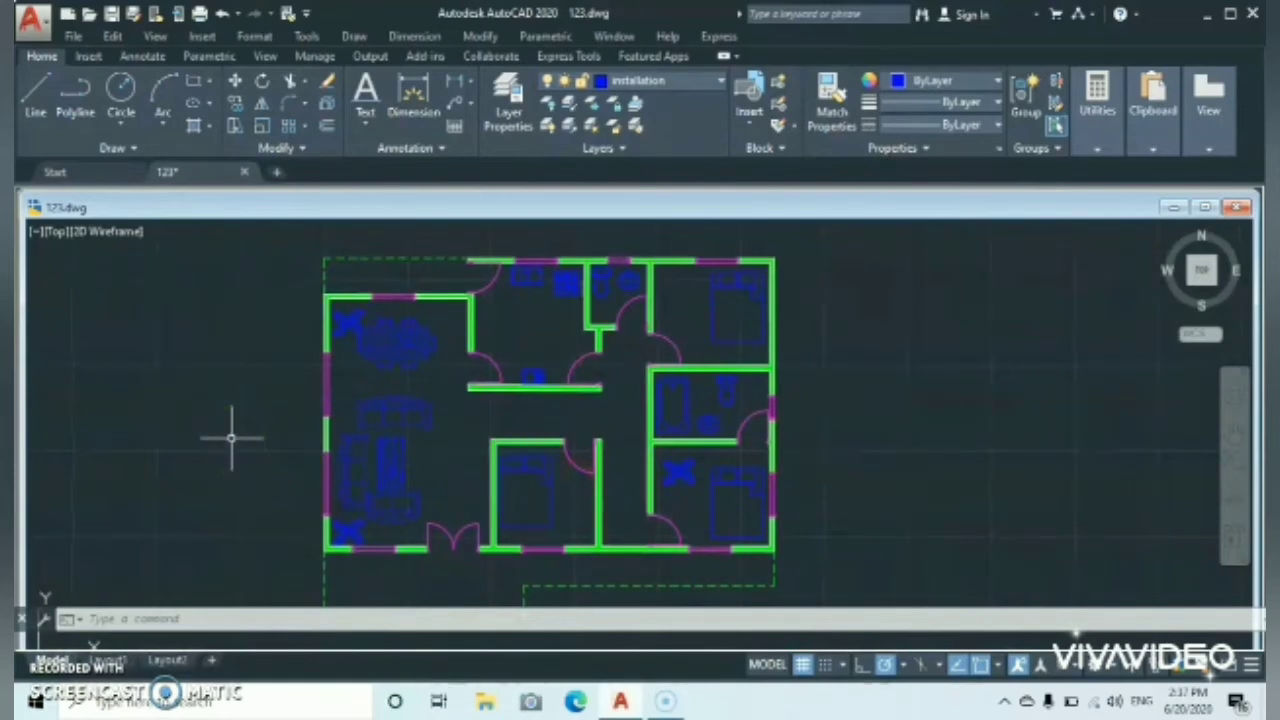
Step: Make DIMENSIONS1 the current layer and add a linear dimension across the full width above the plan's north edge
{"action": "left_click", "coordinate": [721, 86]}
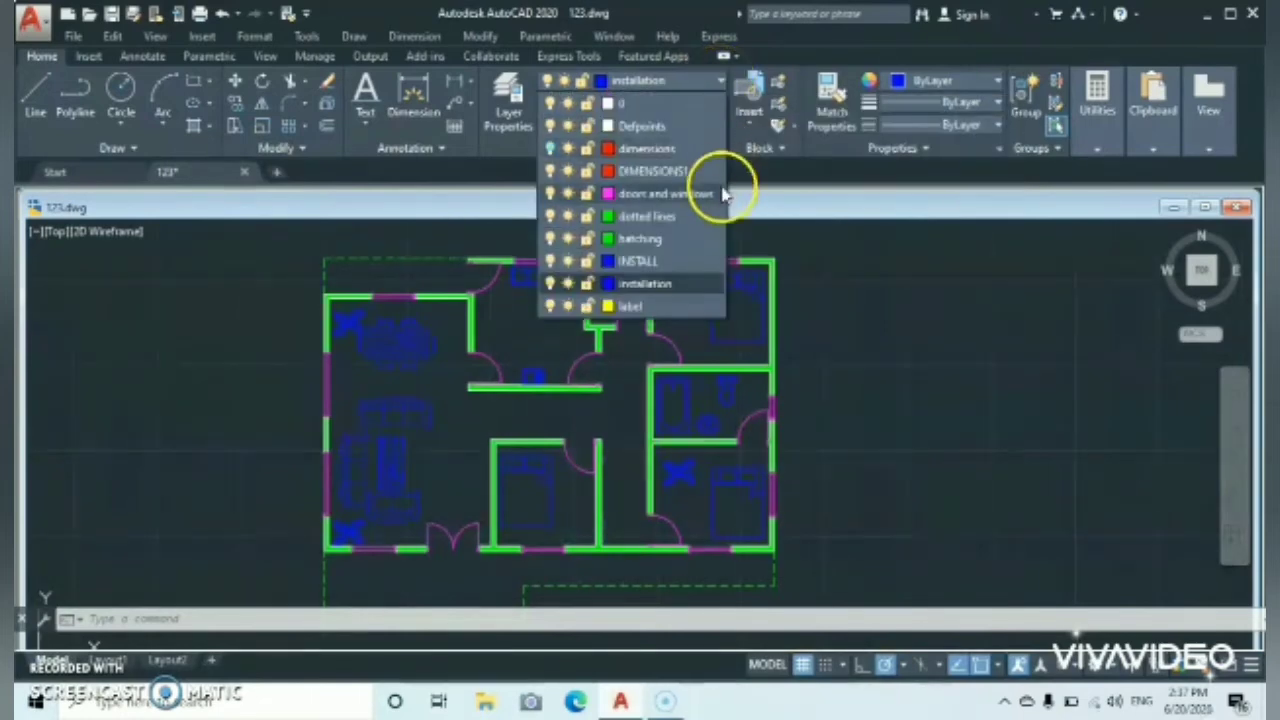
{"action": "left_click", "coordinate": [655, 172]}
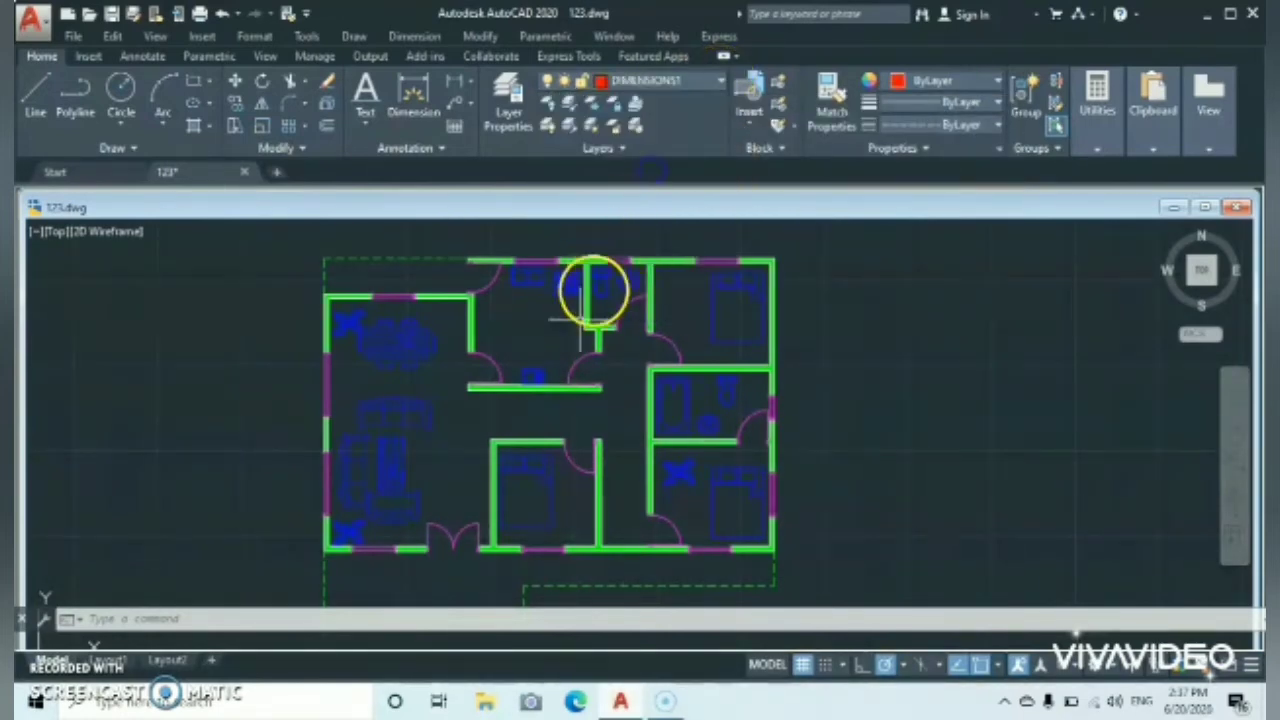
{"action": "left_click", "coordinate": [468, 82]}
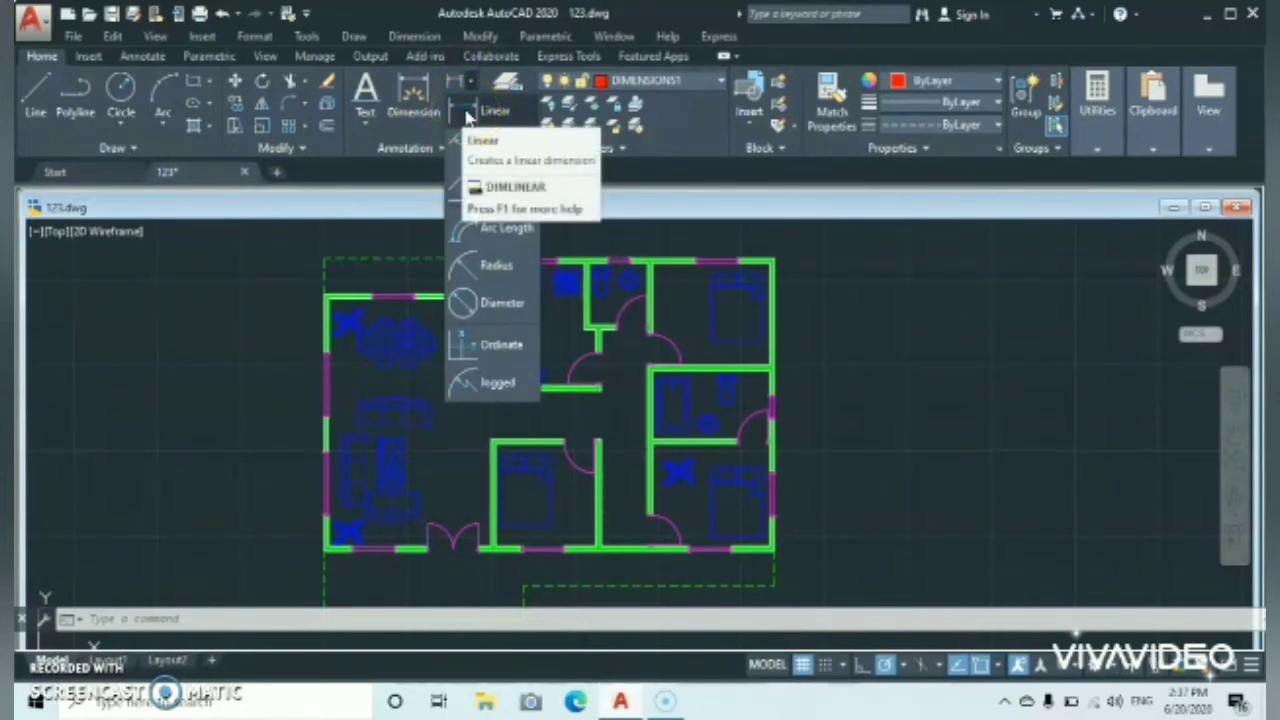
{"action": "left_click", "coordinate": [468, 118]}
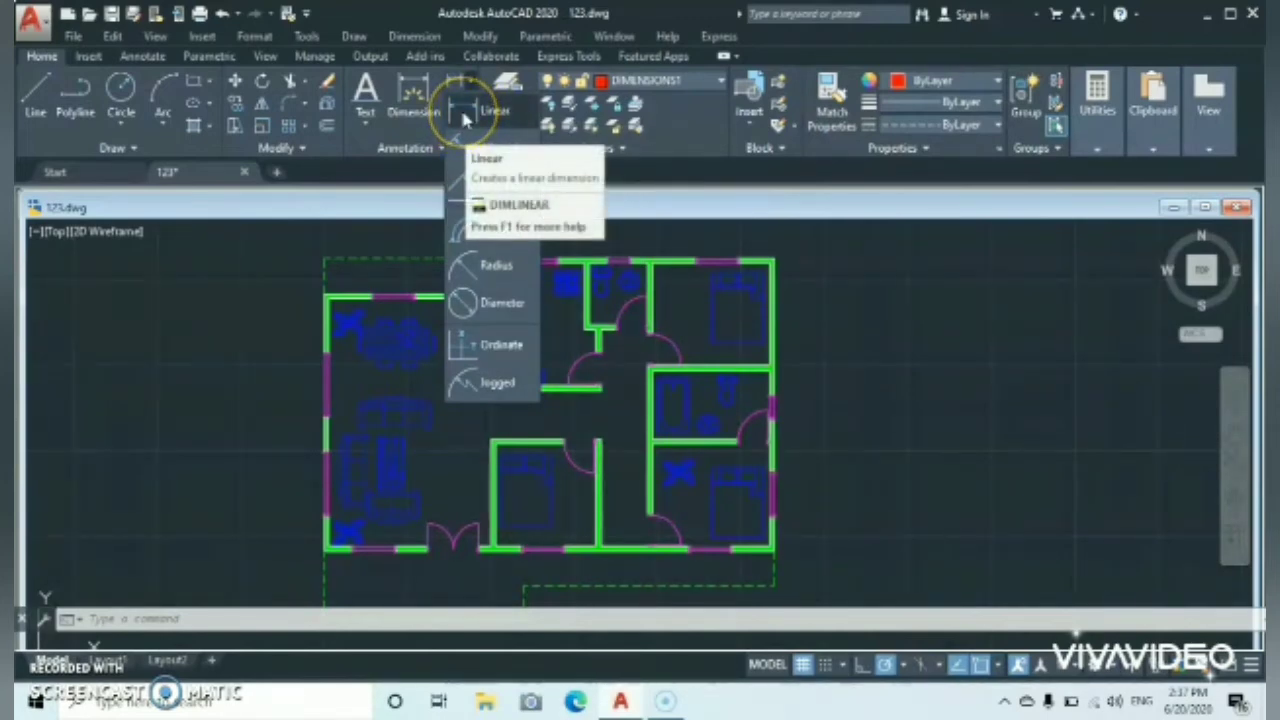
{"action": "left_click", "coordinate": [462, 110]}
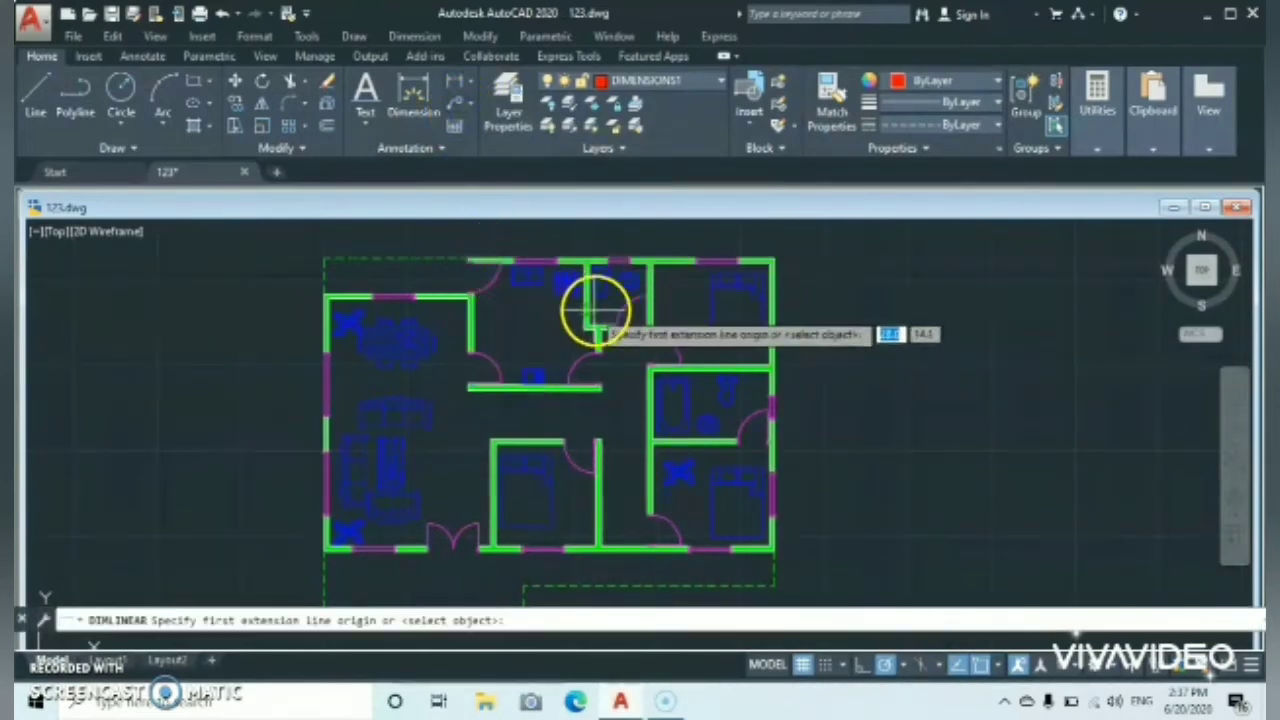
{"action": "left_click", "coordinate": [324, 258]}
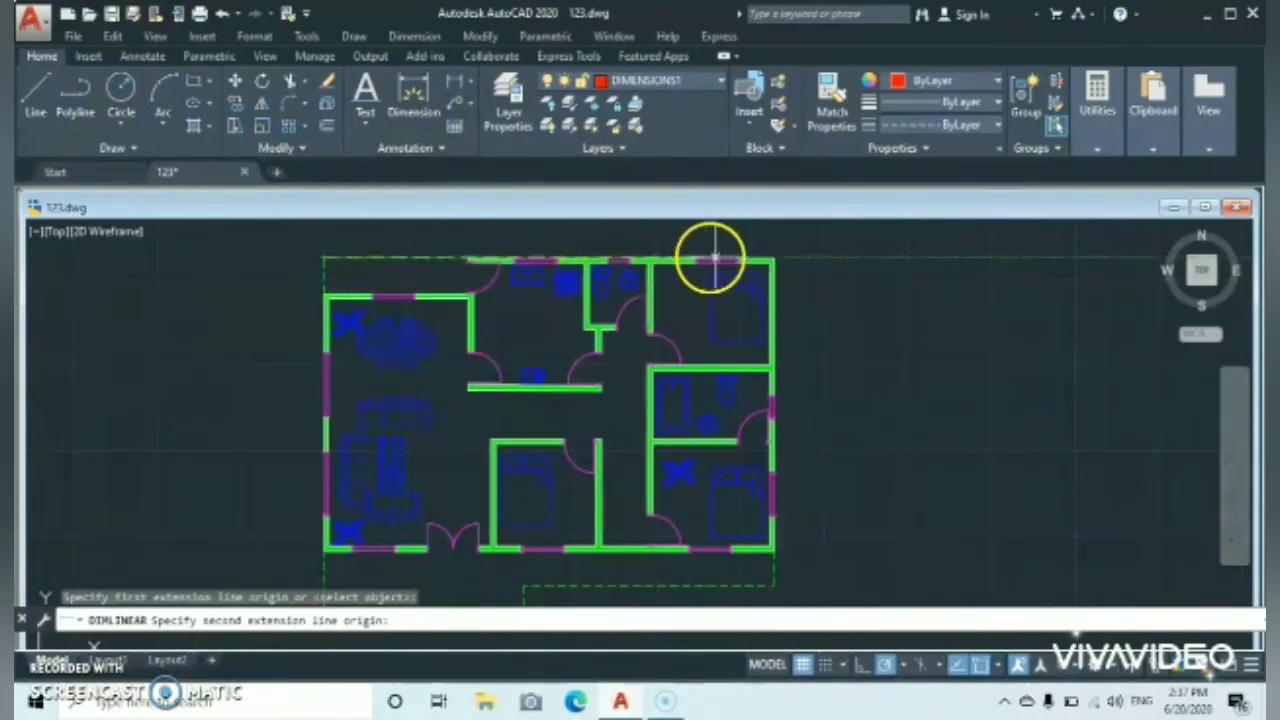
{"action": "left_click", "coordinate": [773, 260]}
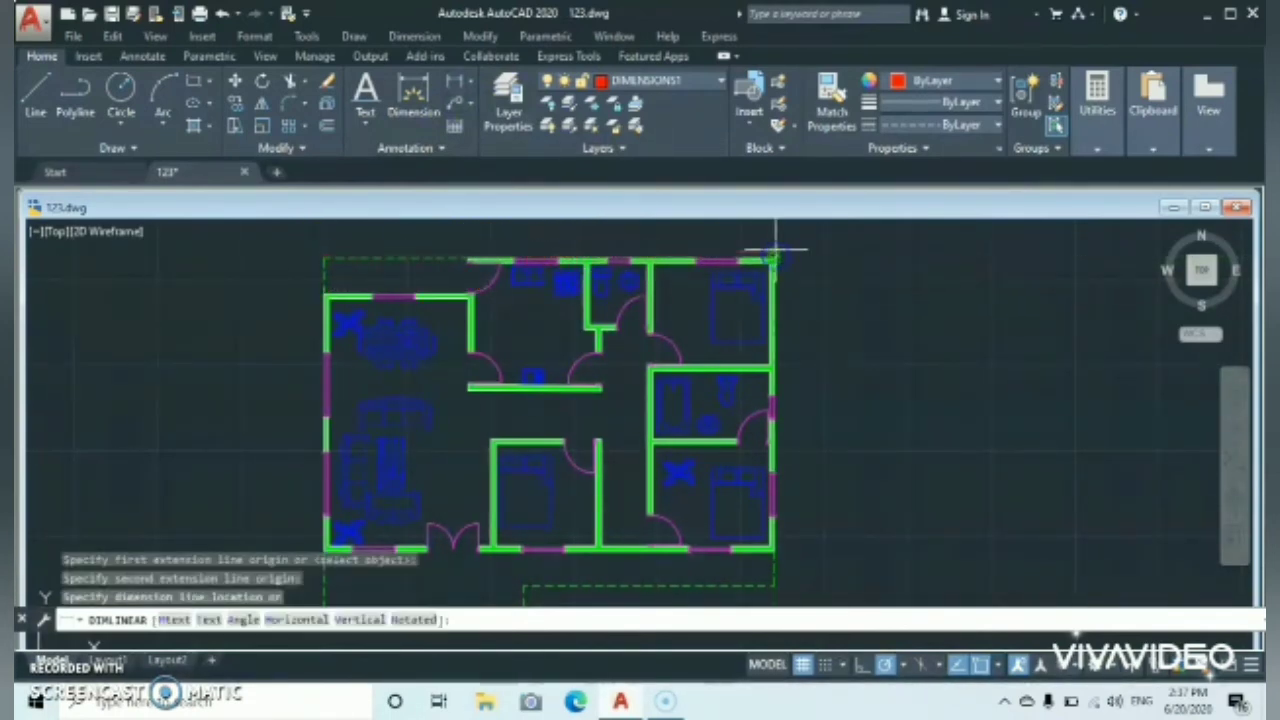
{"action": "left_click", "coordinate": [777, 238]}
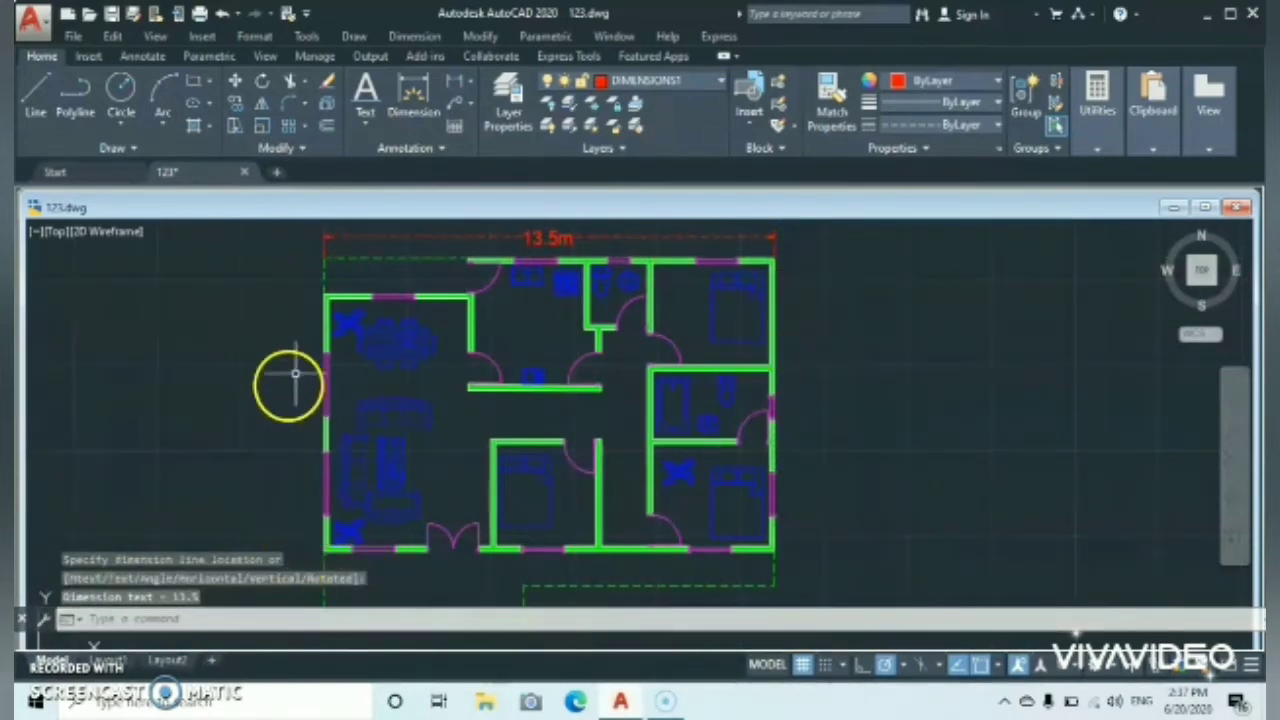
Step: Add a vertical linear dimension along the east wall, from the plan's northeast corner to its southeast corner
{"action": "left_click", "coordinate": [440, 92]}
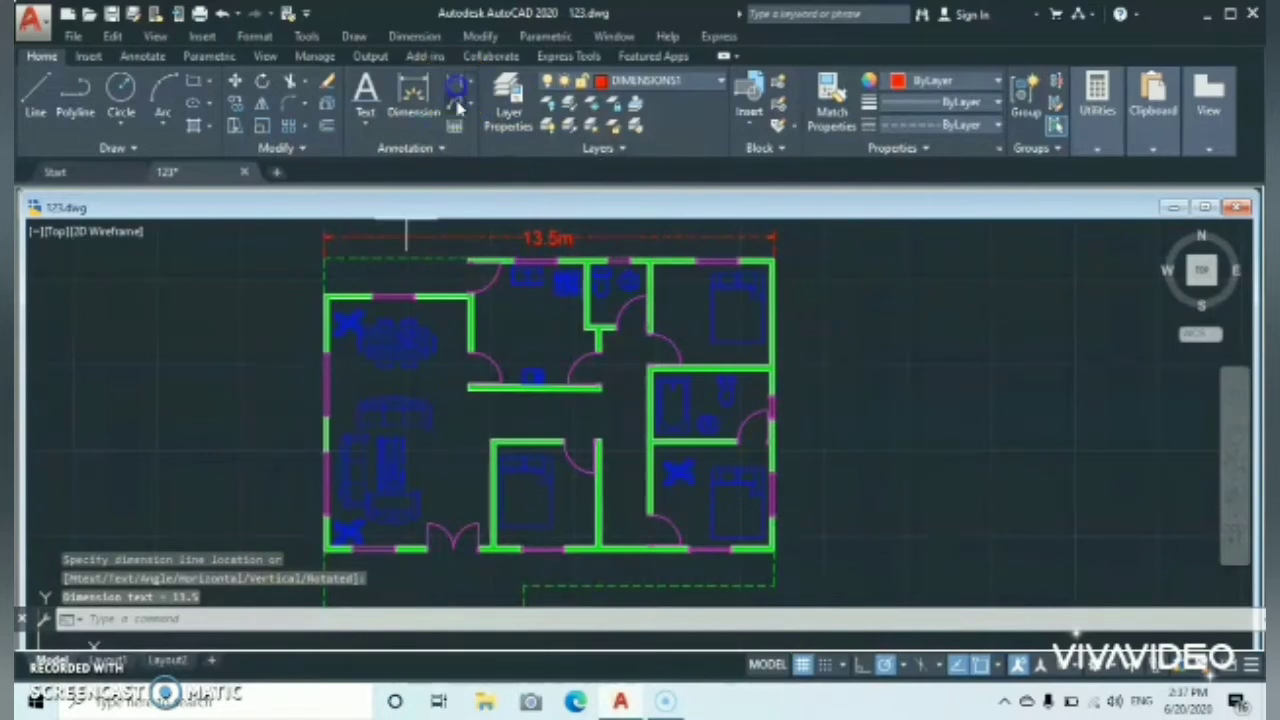
{"action": "left_click", "coordinate": [774, 257]}
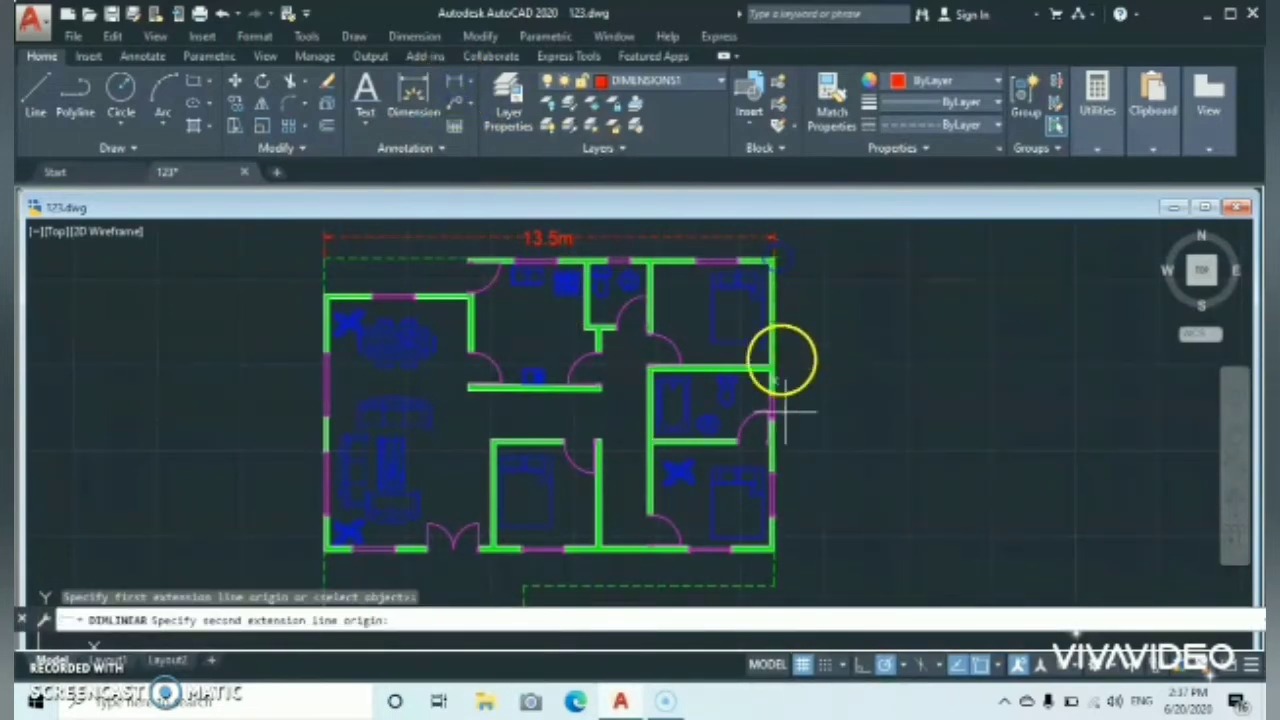
{"action": "left_click", "coordinate": [776, 552]}
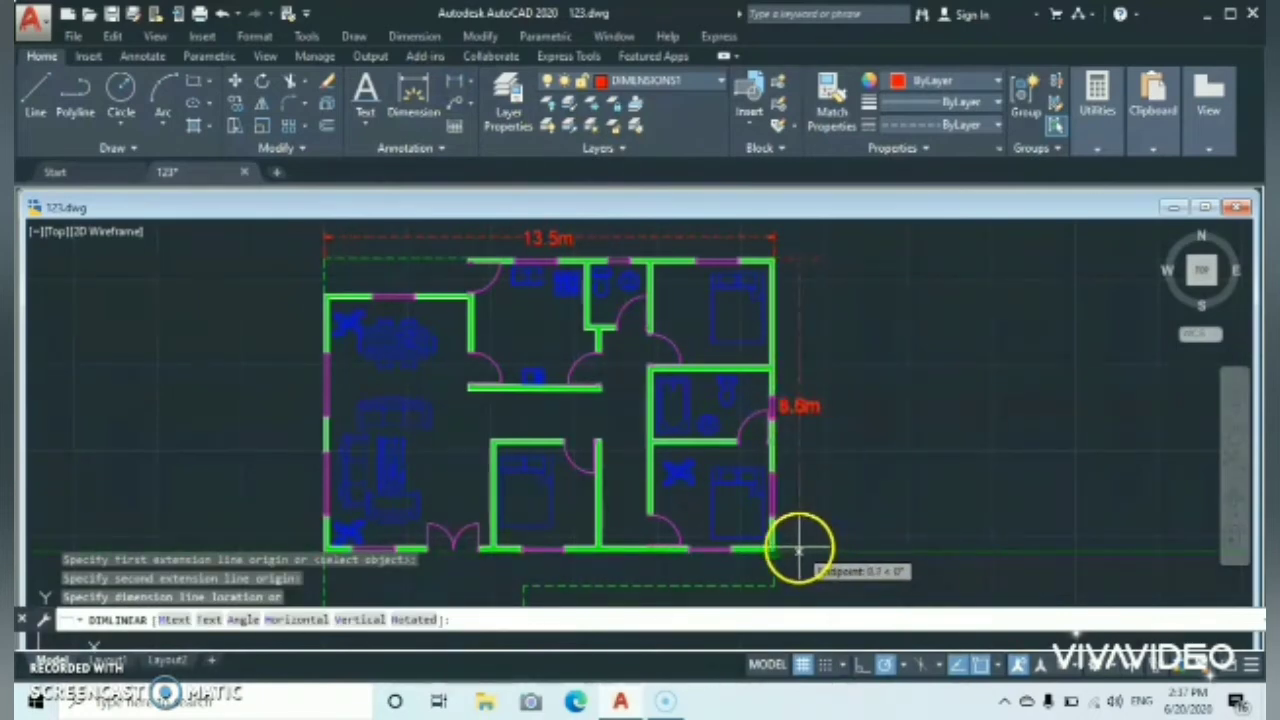
{"action": "left_click", "coordinate": [799, 545]}
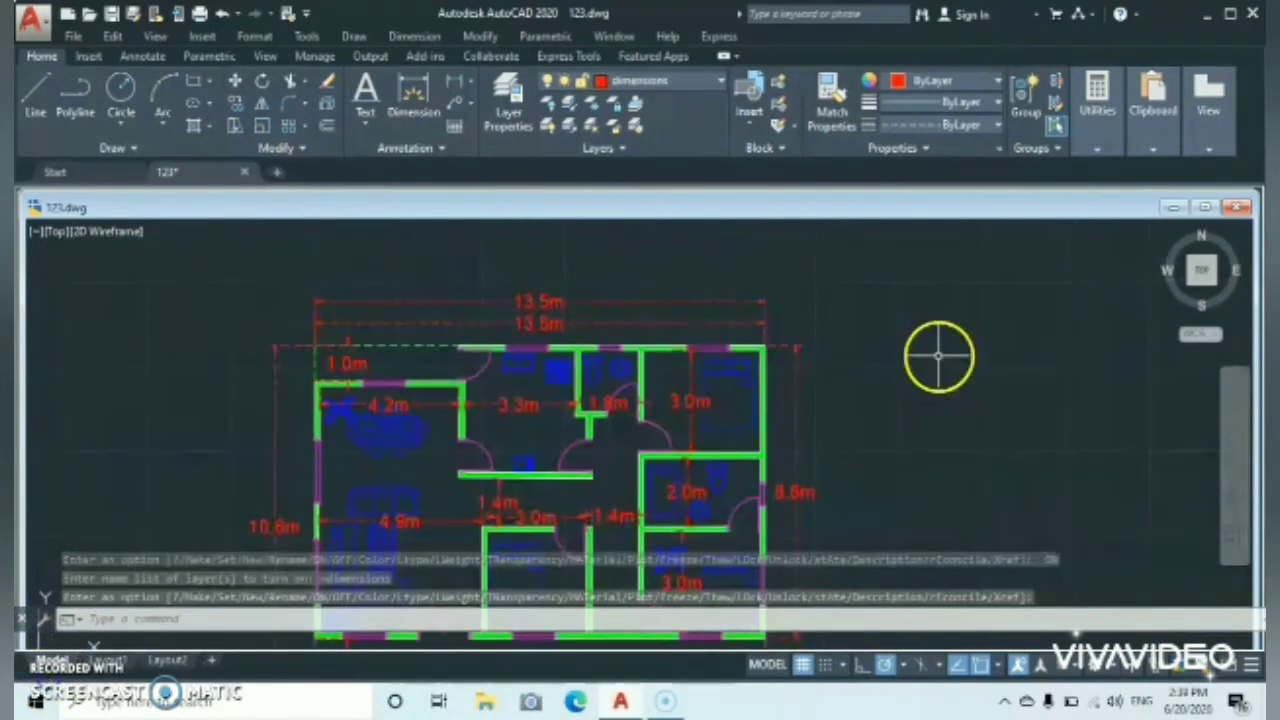
Step: Examine the room and overall dimensions across the fully dimensioned floor plan
{"action": "left_click", "coordinate": [938, 356]}
{"action": "left_click", "coordinate": [1000, 388]}
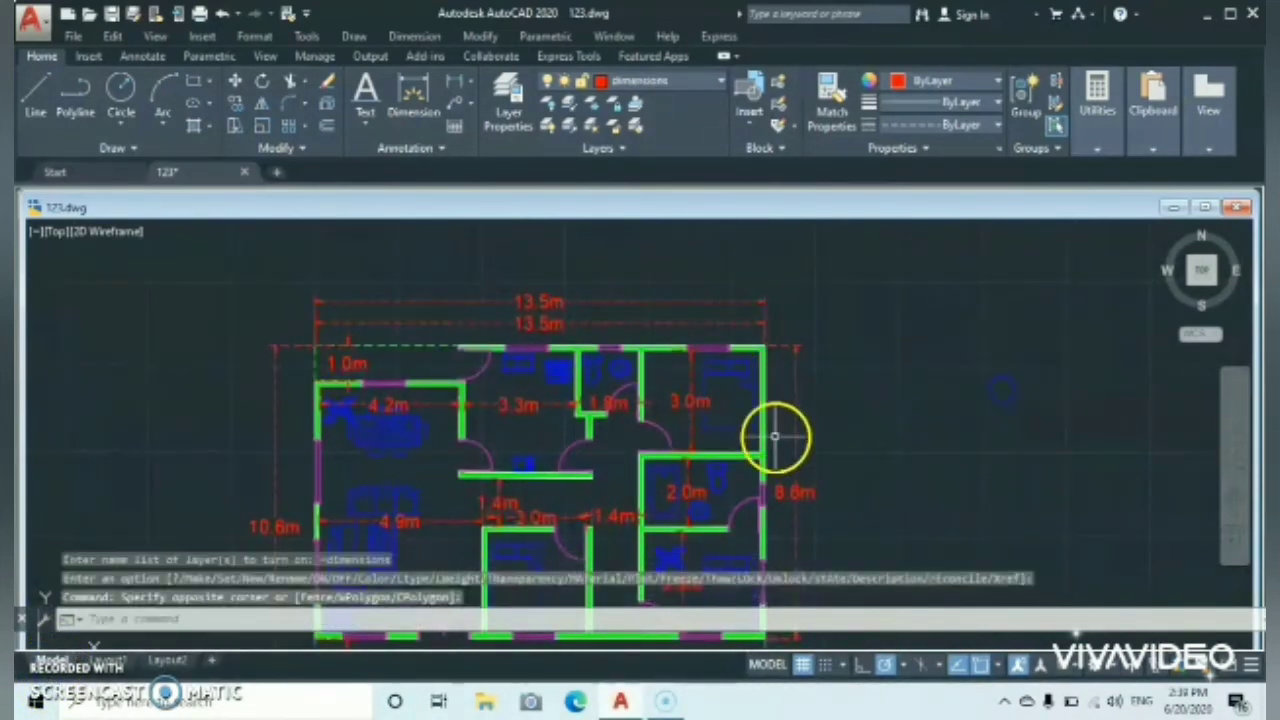
{"action": "middle_click_drag", "start_coordinate": [597, 494], "coordinate": [647, 402]}
{"action": "left_click", "coordinate": [680, 388]}
{"action": "key", "text": "Escape"}
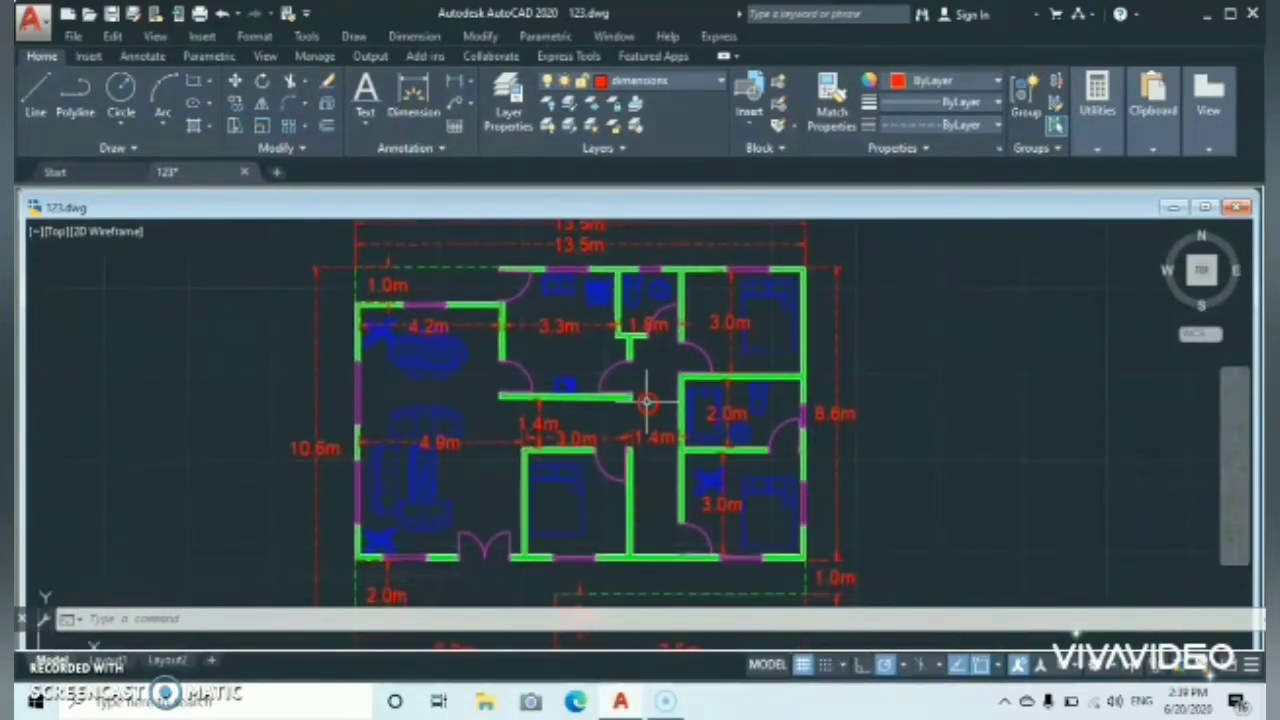
{"action": "scroll", "coordinate": [646, 401], "scroll_direction": "down", "scroll_amount": 2}
{"action": "scroll", "coordinate": [646, 401], "scroll_direction": "up", "scroll_amount": 4}
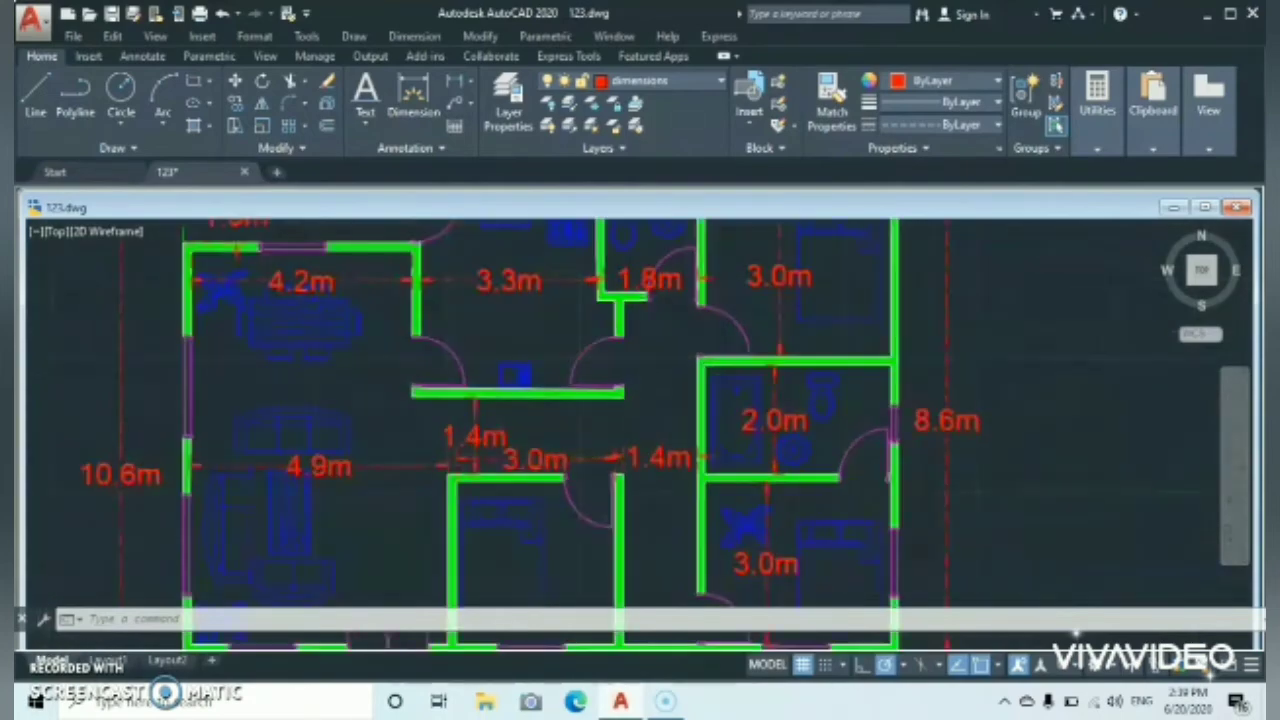
{"action": "scroll", "coordinate": [646, 401], "scroll_direction": "down", "scroll_amount": 4}
{"action": "scroll", "coordinate": [646, 401], "scroll_direction": "up", "scroll_amount": 4}
{"action": "scroll", "coordinate": [646, 401], "scroll_direction": "up", "scroll_amount": 2}
{"action": "scroll", "coordinate": [646, 401], "scroll_direction": "down", "scroll_amount": 8}
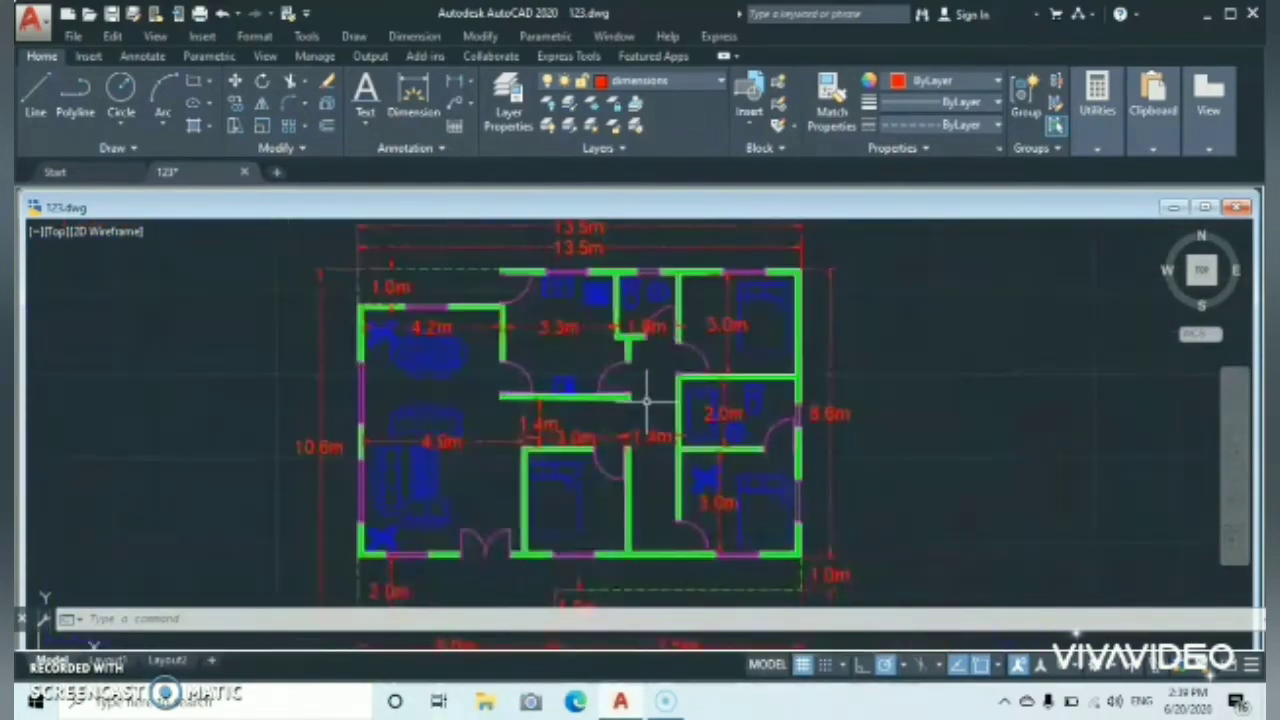
{"action": "scroll", "coordinate": [646, 401], "scroll_direction": "up", "scroll_amount": 8}
{"action": "scroll", "coordinate": [646, 401], "scroll_direction": "down", "scroll_amount": 2}
{"action": "scroll", "coordinate": [646, 401], "scroll_direction": "down", "scroll_amount": 4}
{"action": "scroll", "coordinate": [646, 401], "scroll_direction": "up", "scroll_amount": 2}
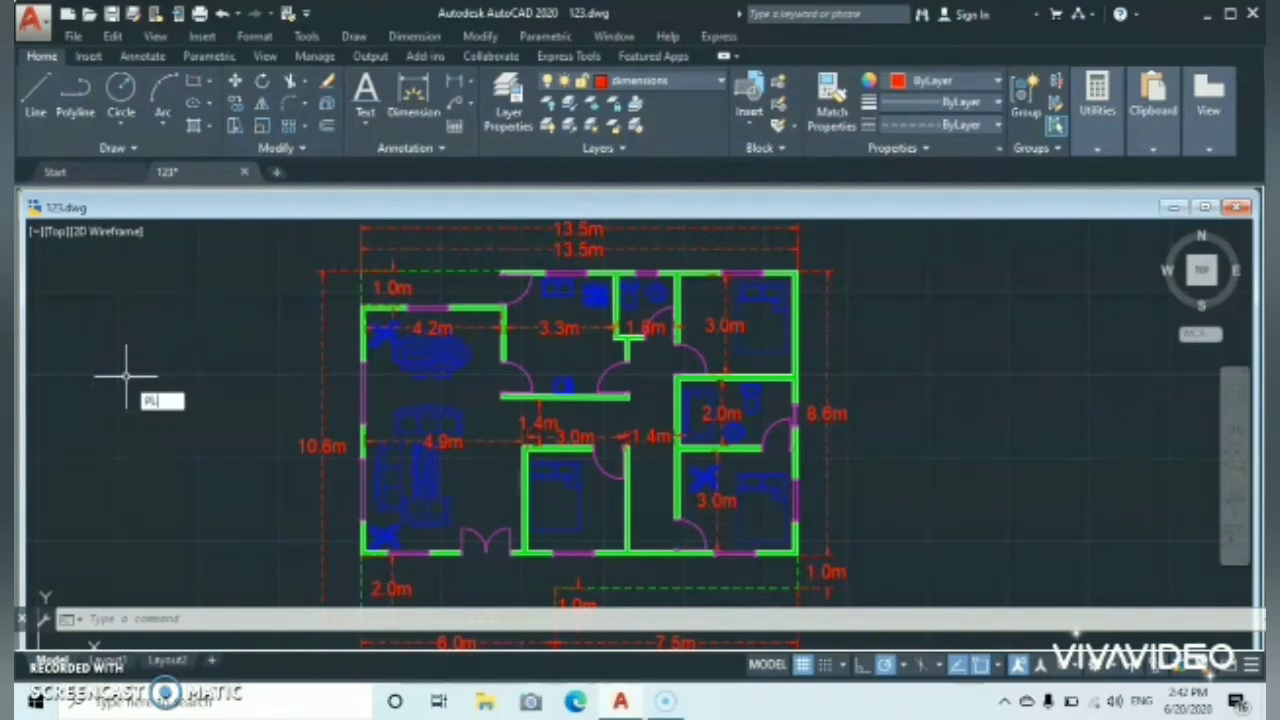
Step: Start the PLOT command and choose DWG To PDF.pc3 as the plotter
{"action": "type", "text": "T"}
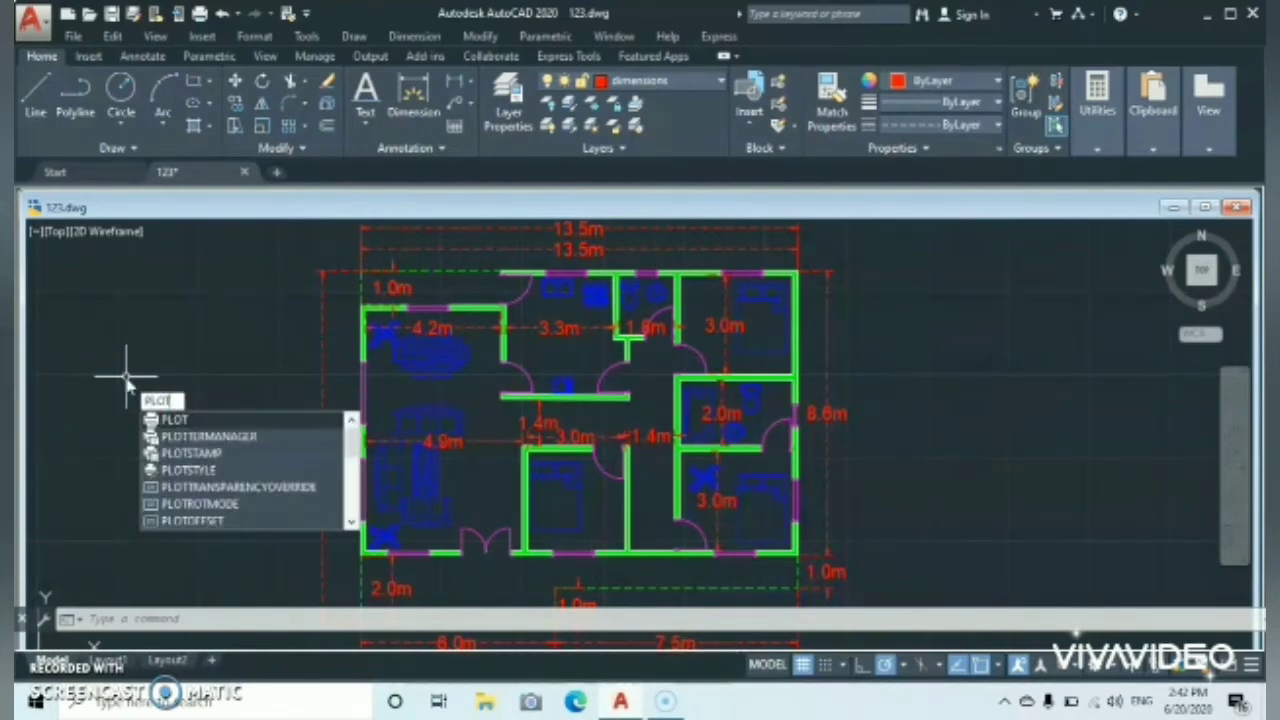
{"action": "key", "text": "Return"}
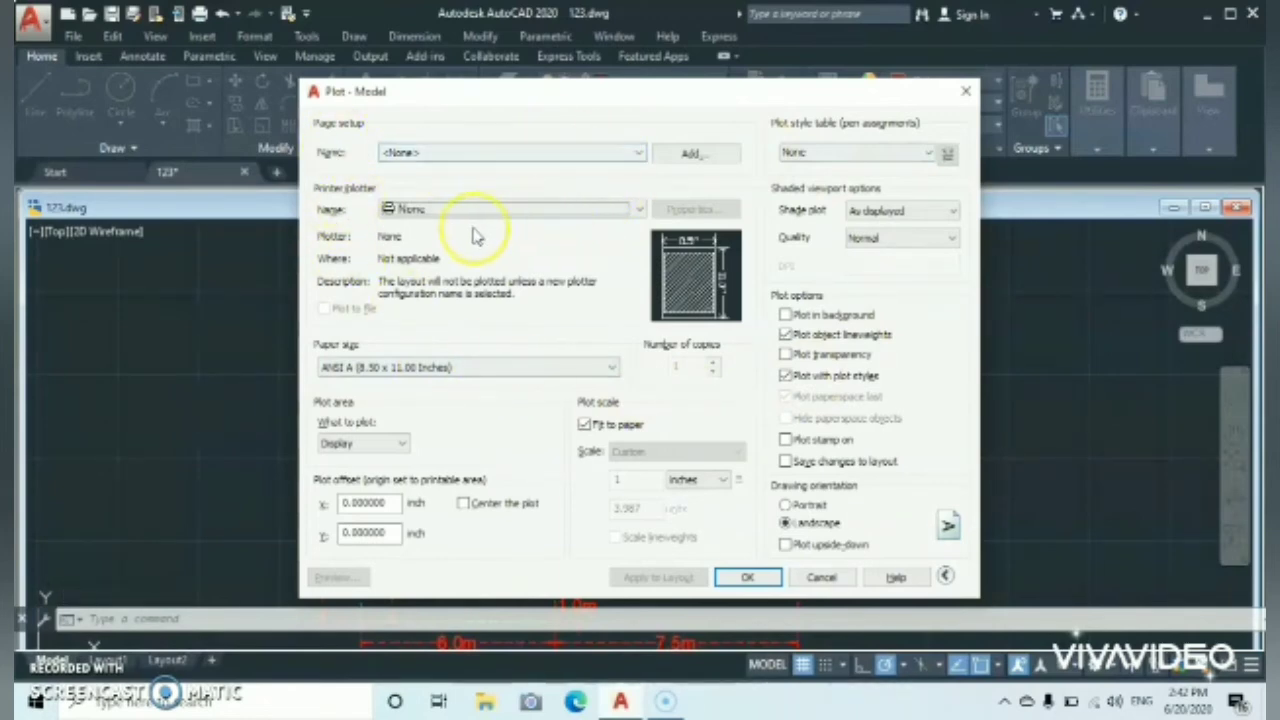
{"action": "left_click", "coordinate": [637, 156]}
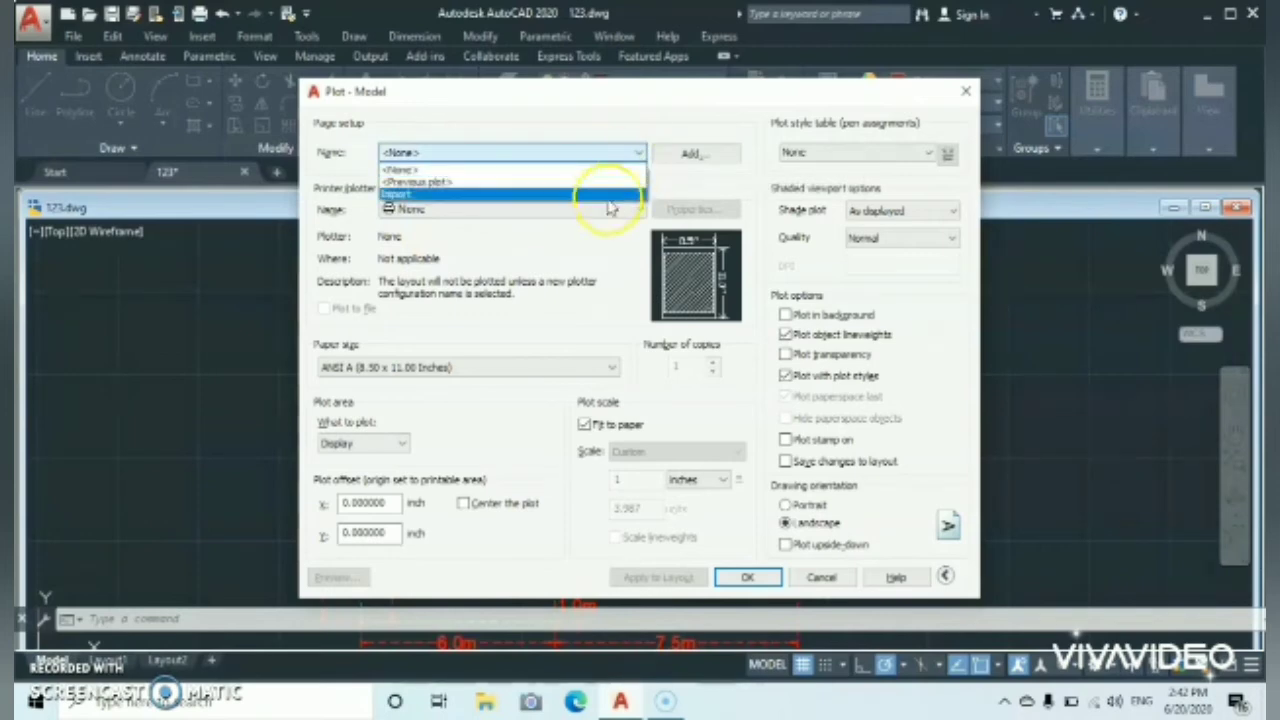
{"action": "left_click", "coordinate": [563, 230]}
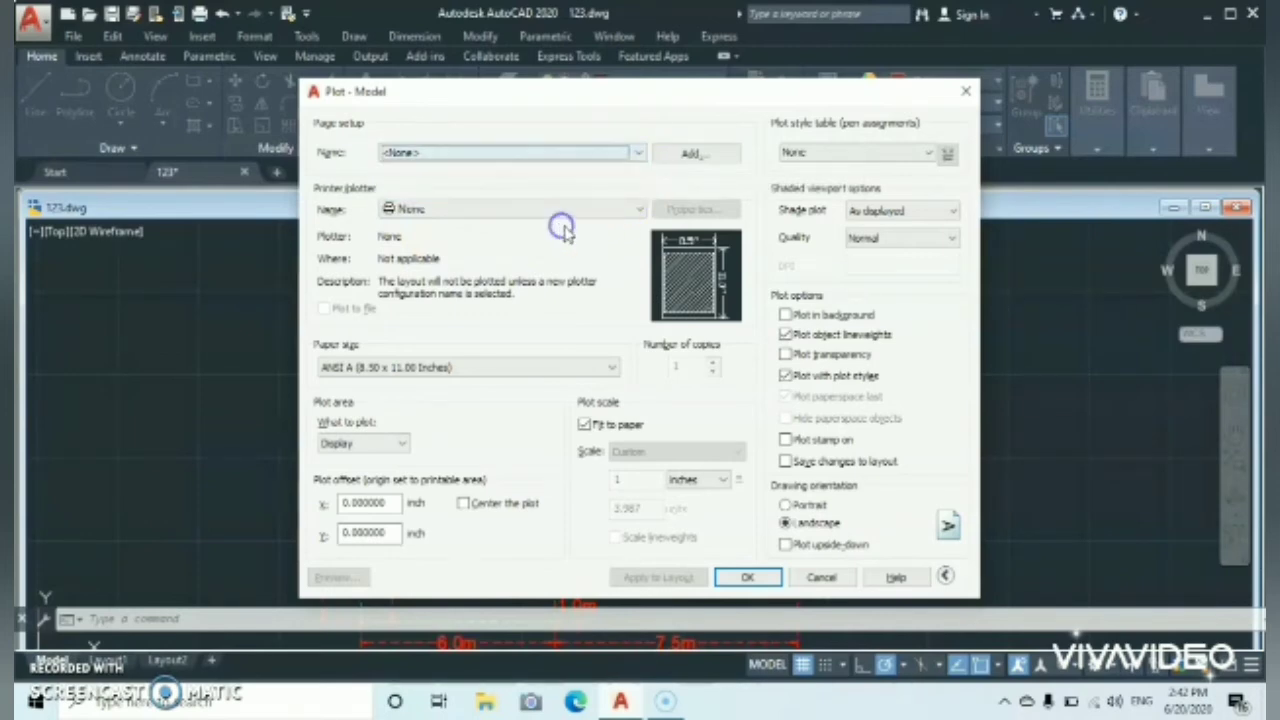
{"action": "left_click", "coordinate": [639, 210]}
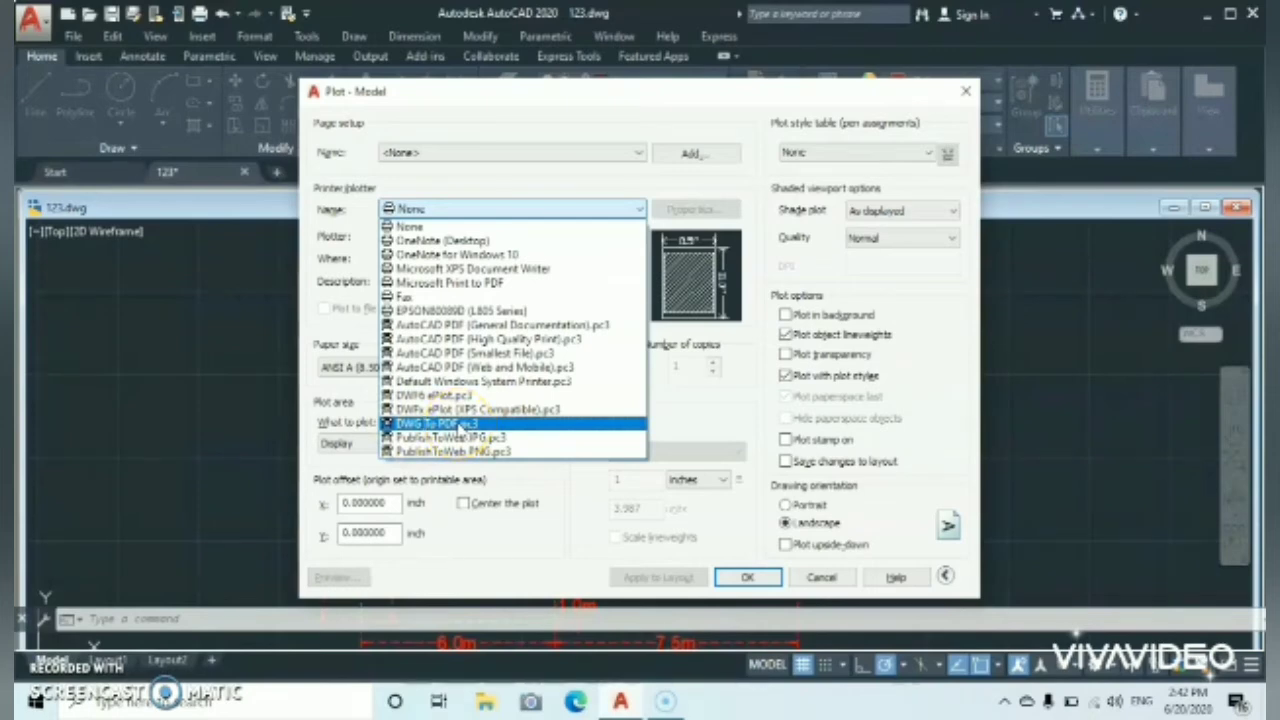
{"action": "left_click", "coordinate": [458, 424]}
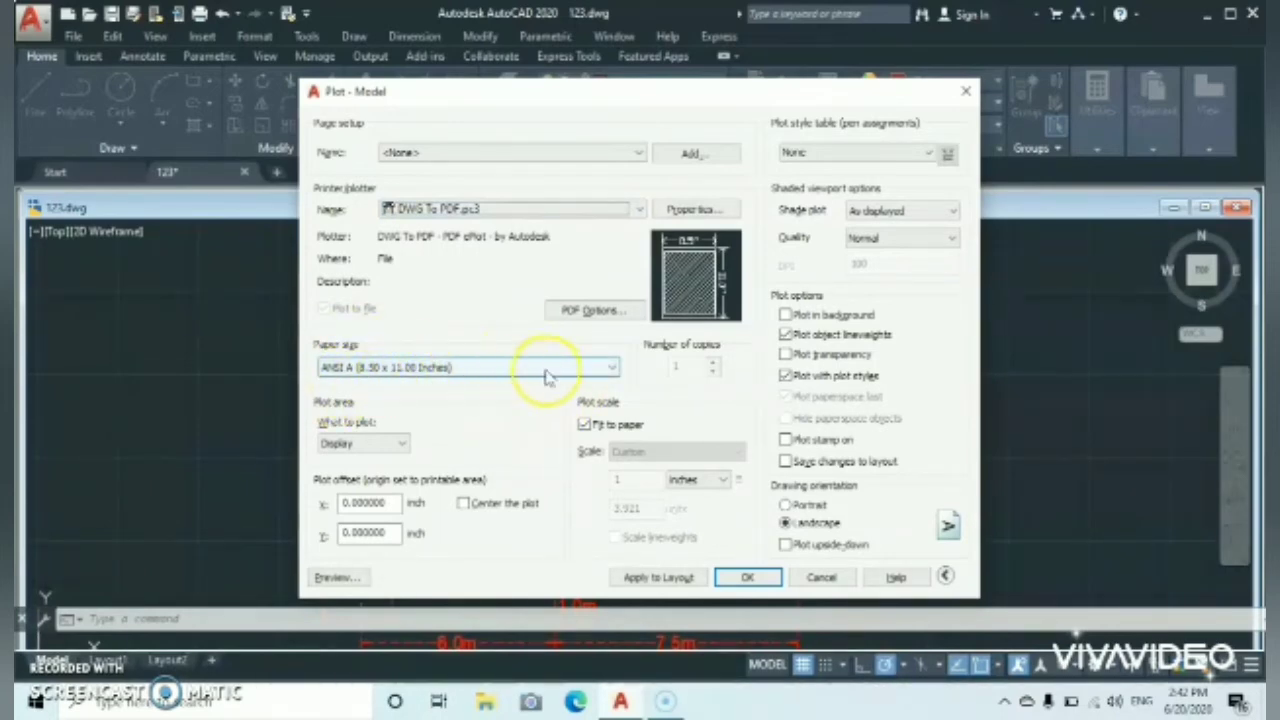
Step: Set the plot's paper size to ISO full bleed A3 (420.00 x 297.00 MM)
{"action": "left_click", "coordinate": [612, 368]}
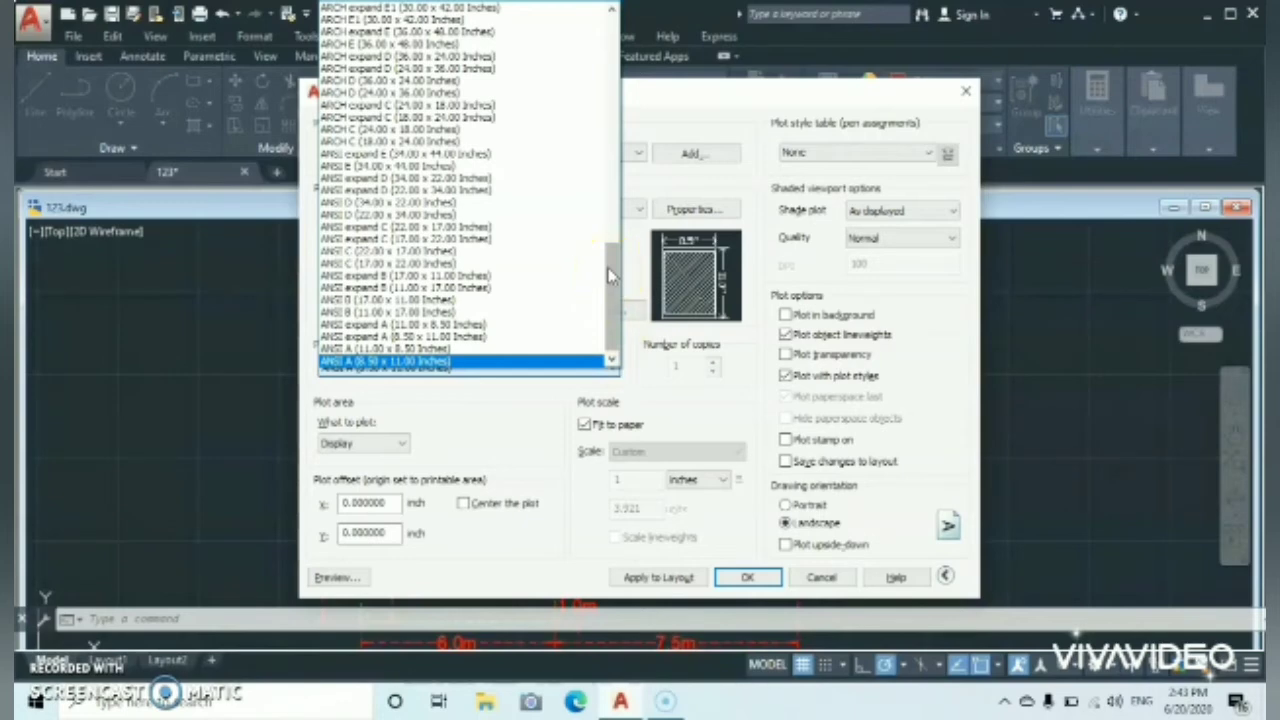
{"action": "left_click_drag", "start_coordinate": [610, 290], "coordinate": [609, 69]}
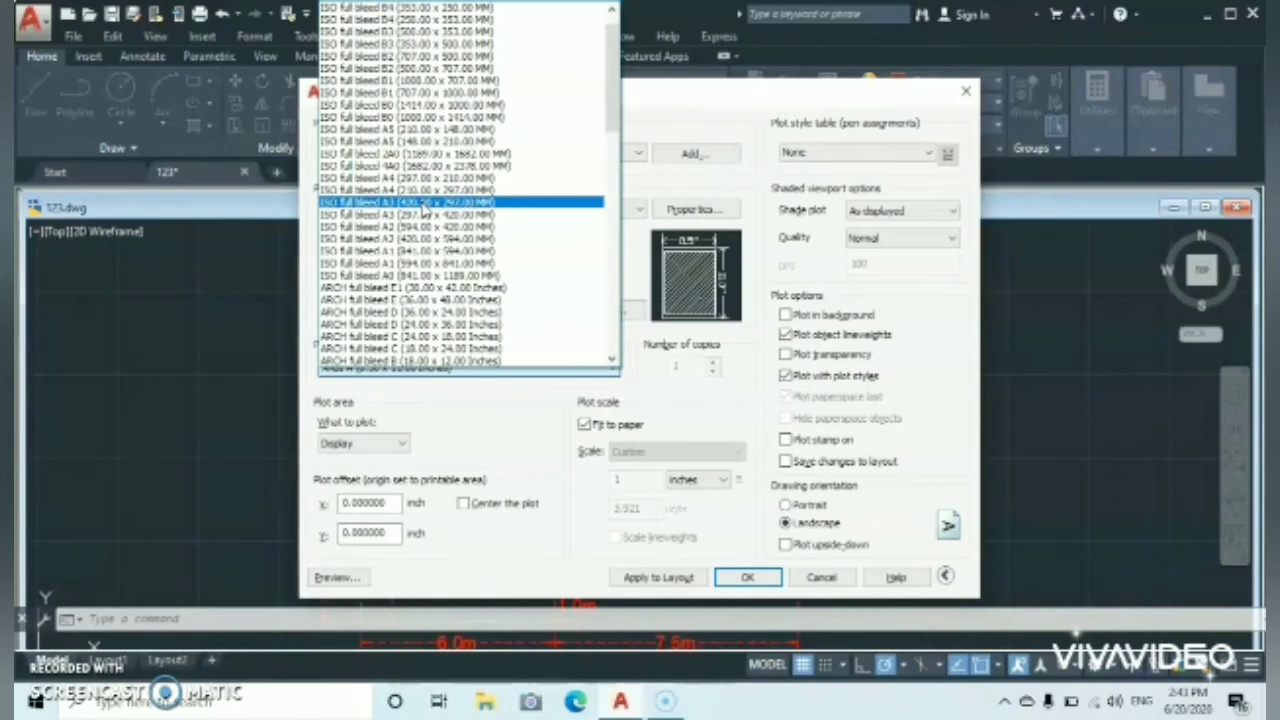
{"action": "left_click", "coordinate": [424, 205]}
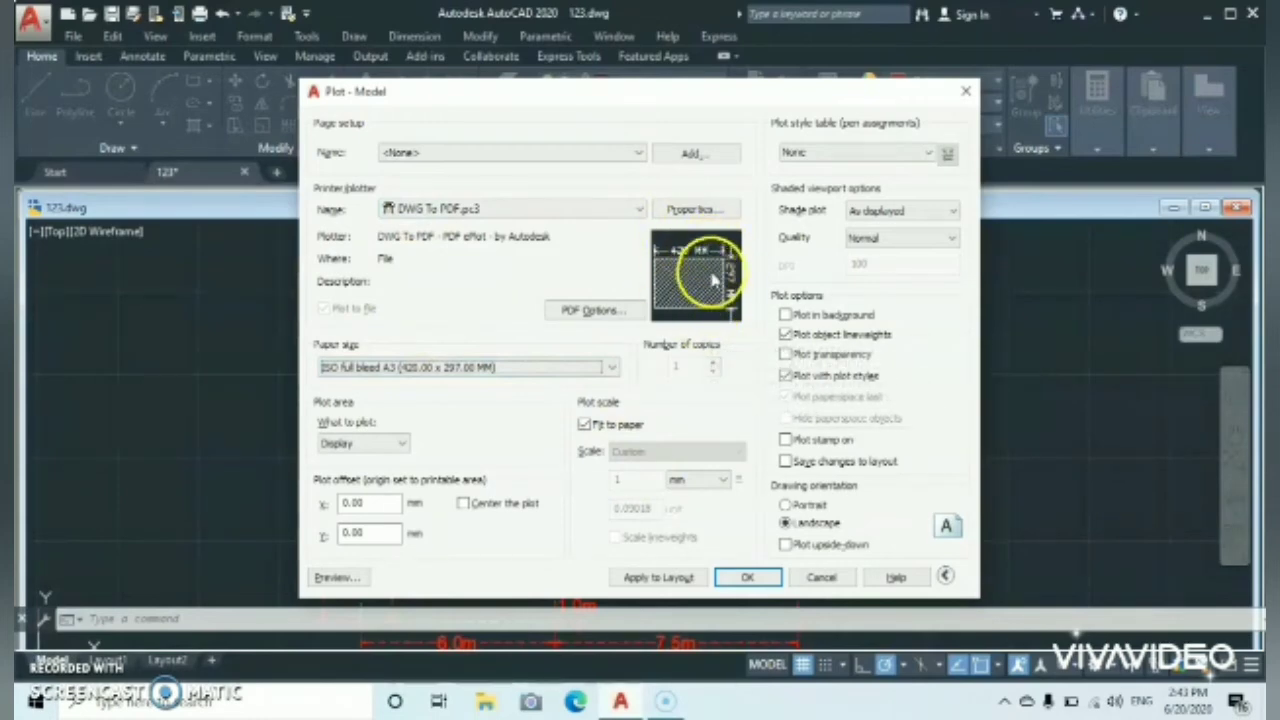
Step: Center the plot on the sheet, then preview it and close the preview
{"action": "mouse_move", "coordinate": [725, 284]}
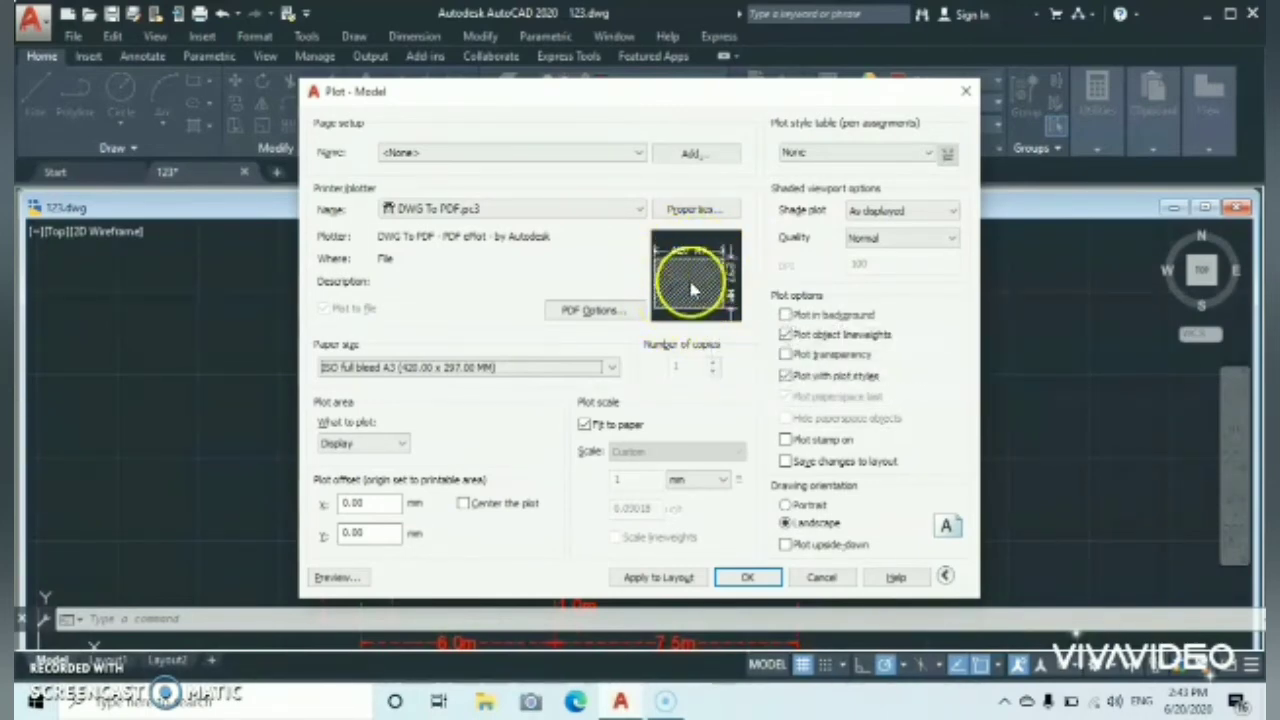
{"action": "mouse_move", "coordinate": [716, 324]}
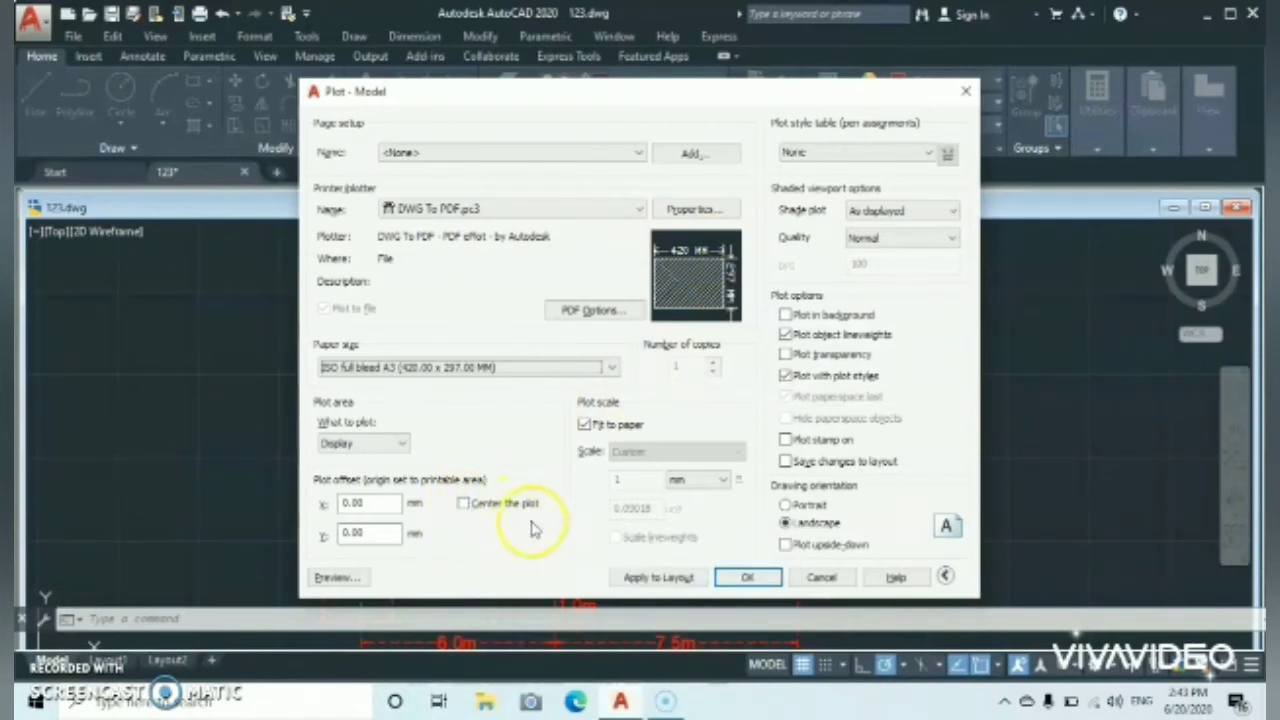
{"action": "left_click", "coordinate": [463, 505]}
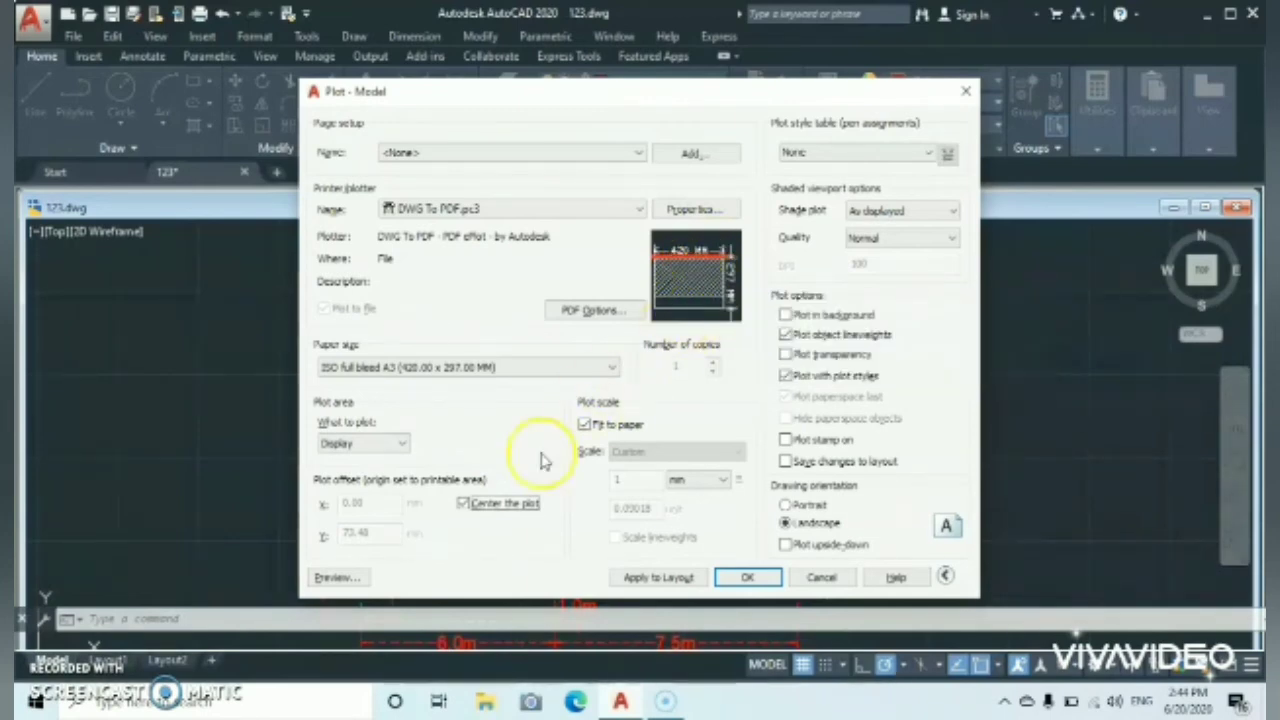
{"action": "left_click", "coordinate": [338, 578]}
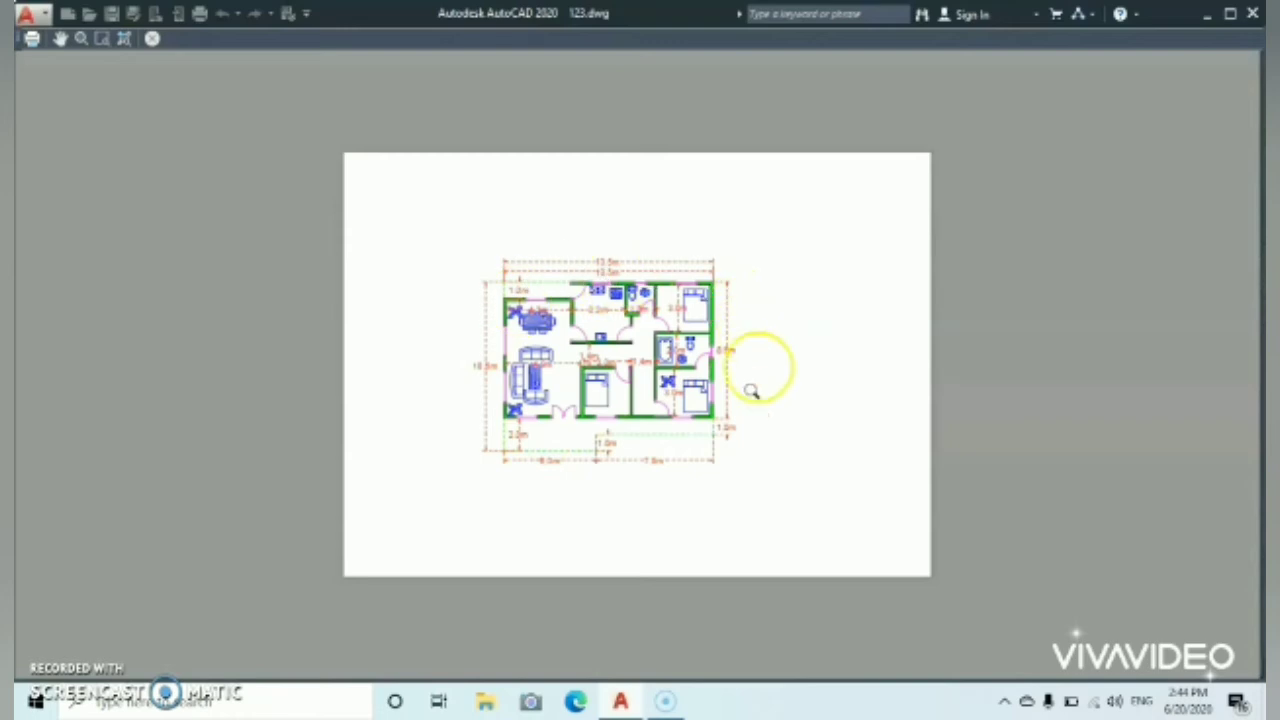
{"action": "left_click", "coordinate": [153, 38]}
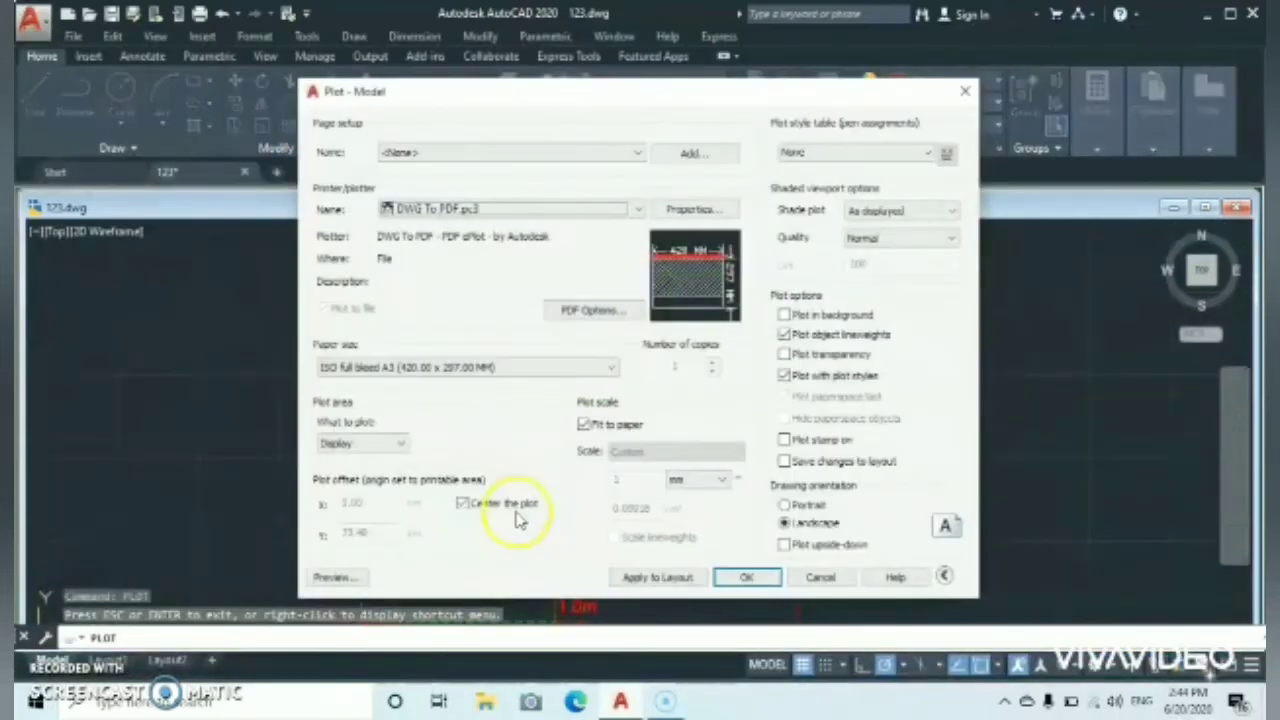
Step: Plot the drawing to a PDF on the Desktop named PDF MONOCROME1 and view the resulting file
{"action": "left_click", "coordinate": [748, 579]}
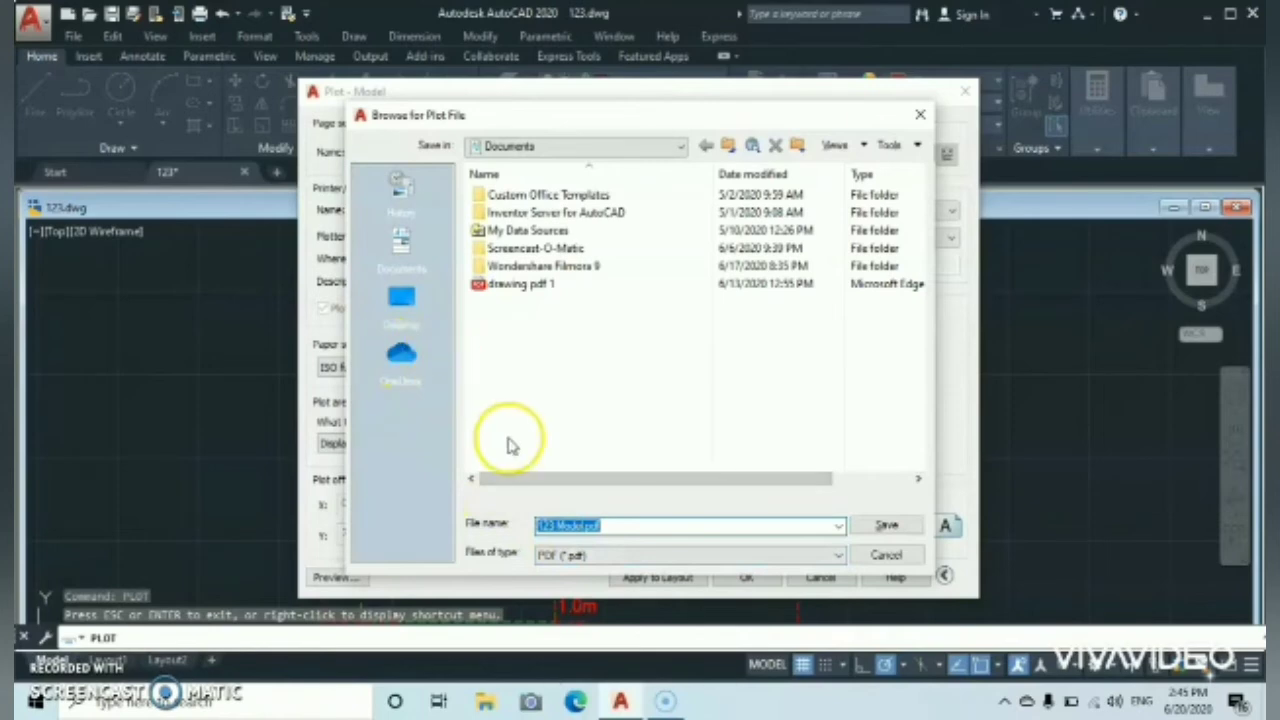
{"action": "left_click", "coordinate": [402, 302]}
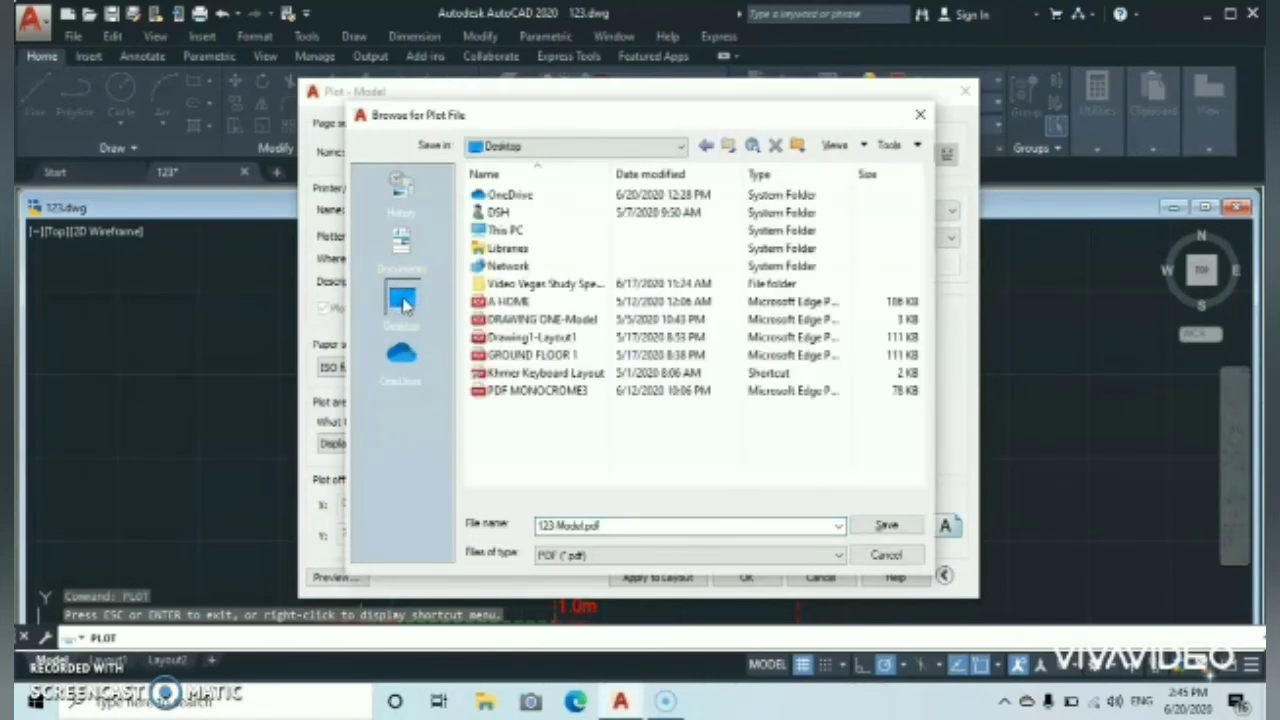
{"action": "left_click", "coordinate": [636, 527]}
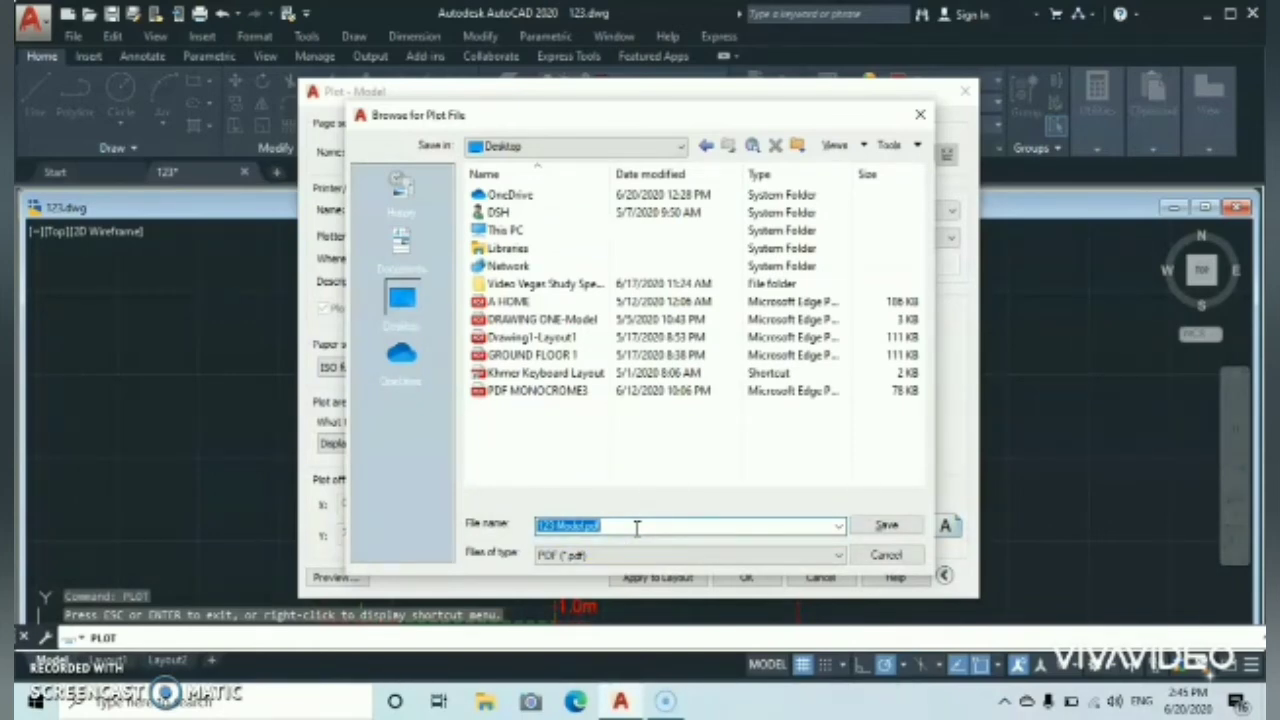
{"action": "key", "text": "BackSpace"}
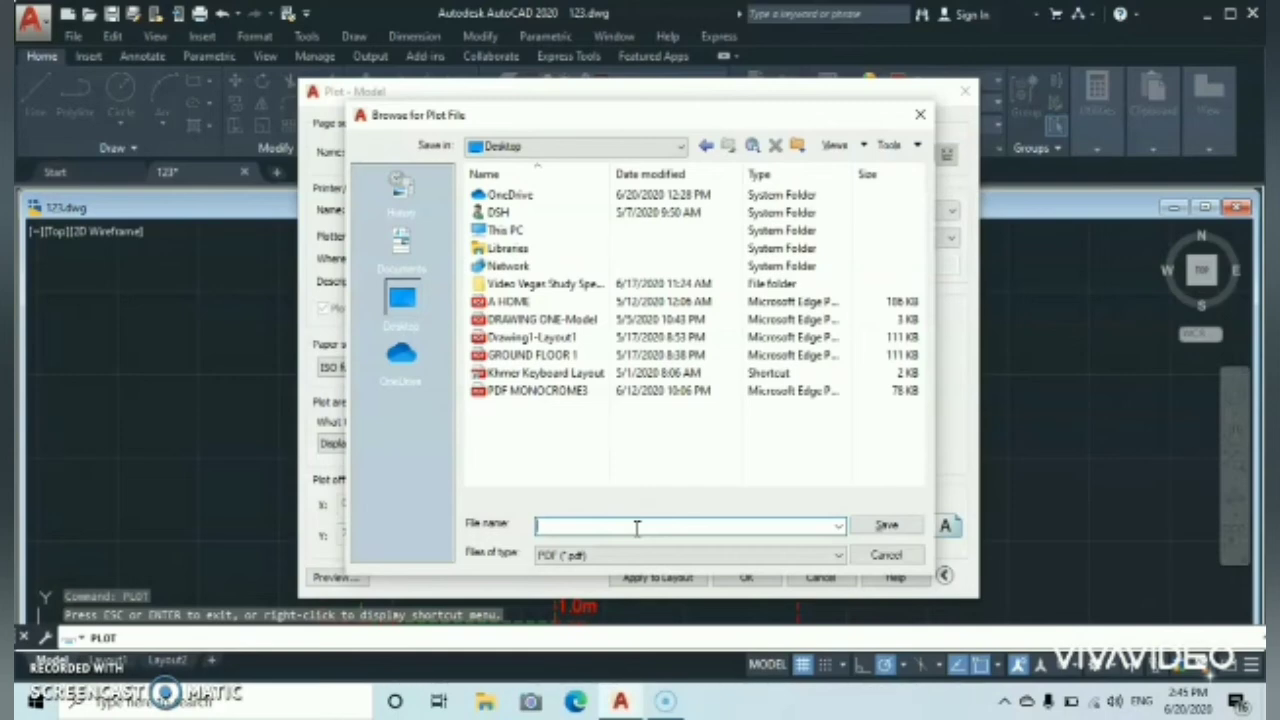
{"action": "type", "text": "P"}
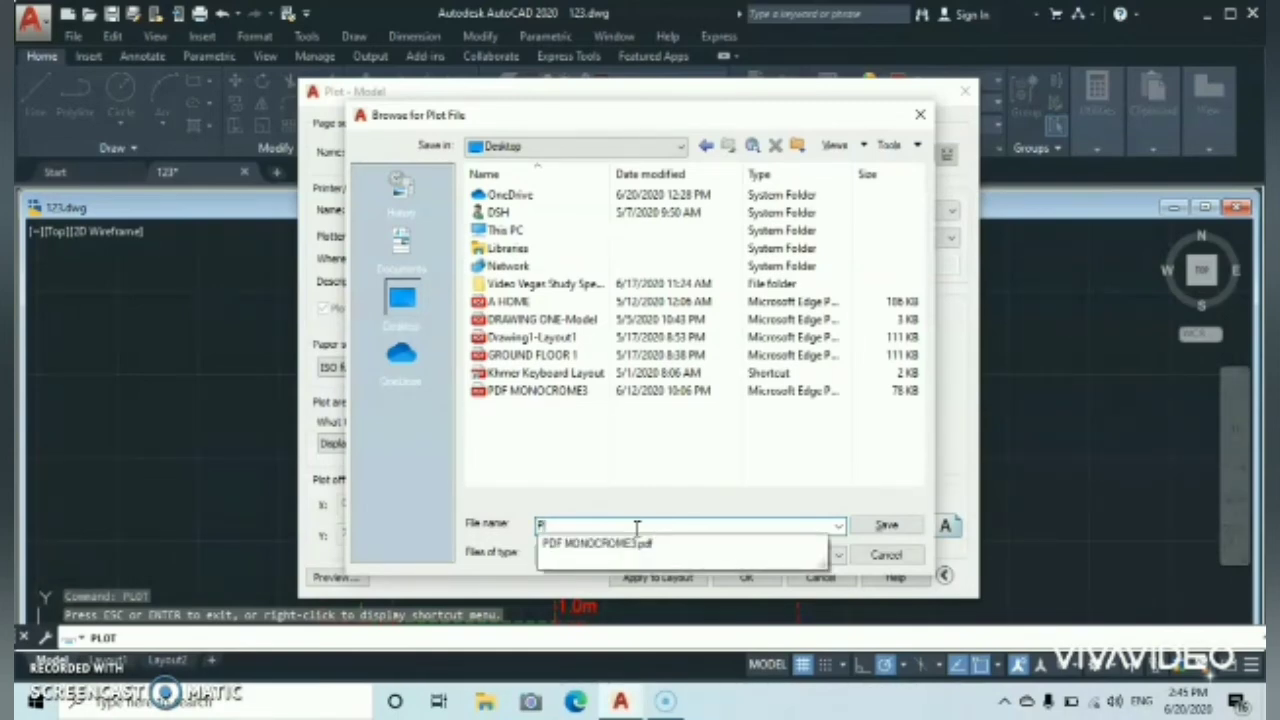
{"action": "type", "text": "DF MONOCROME1"}
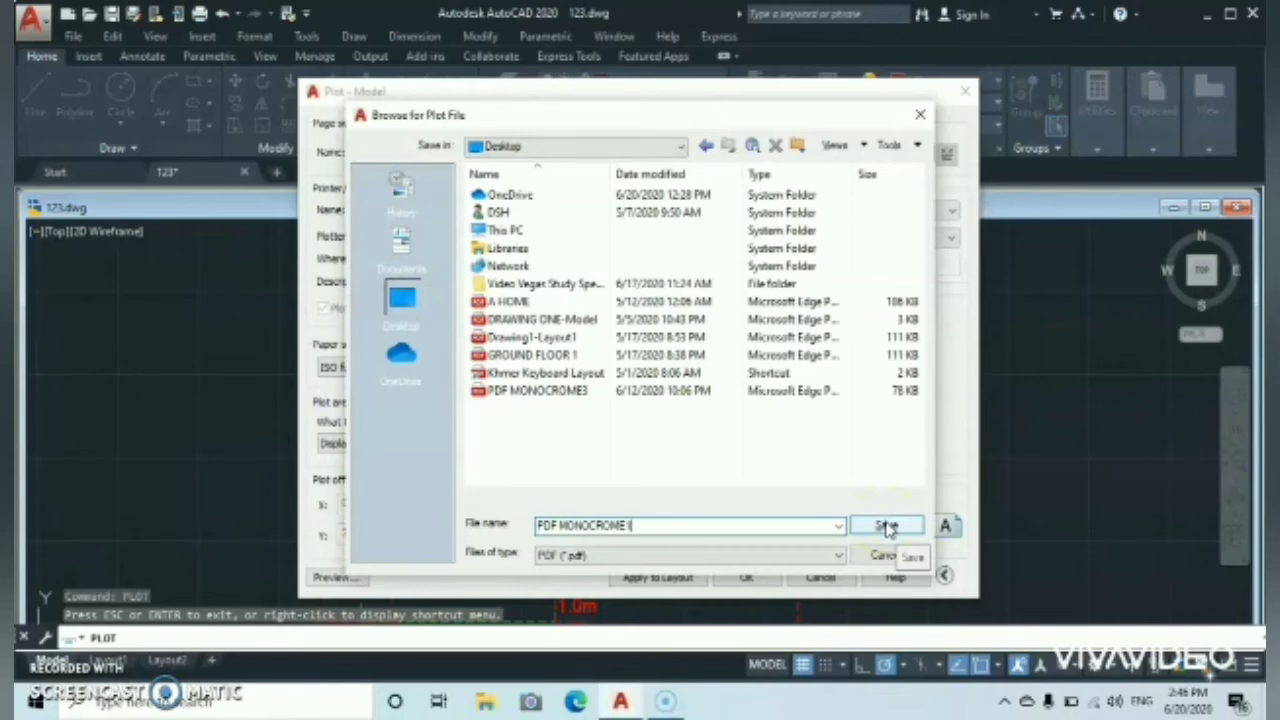
{"action": "left_click", "coordinate": [886, 527]}
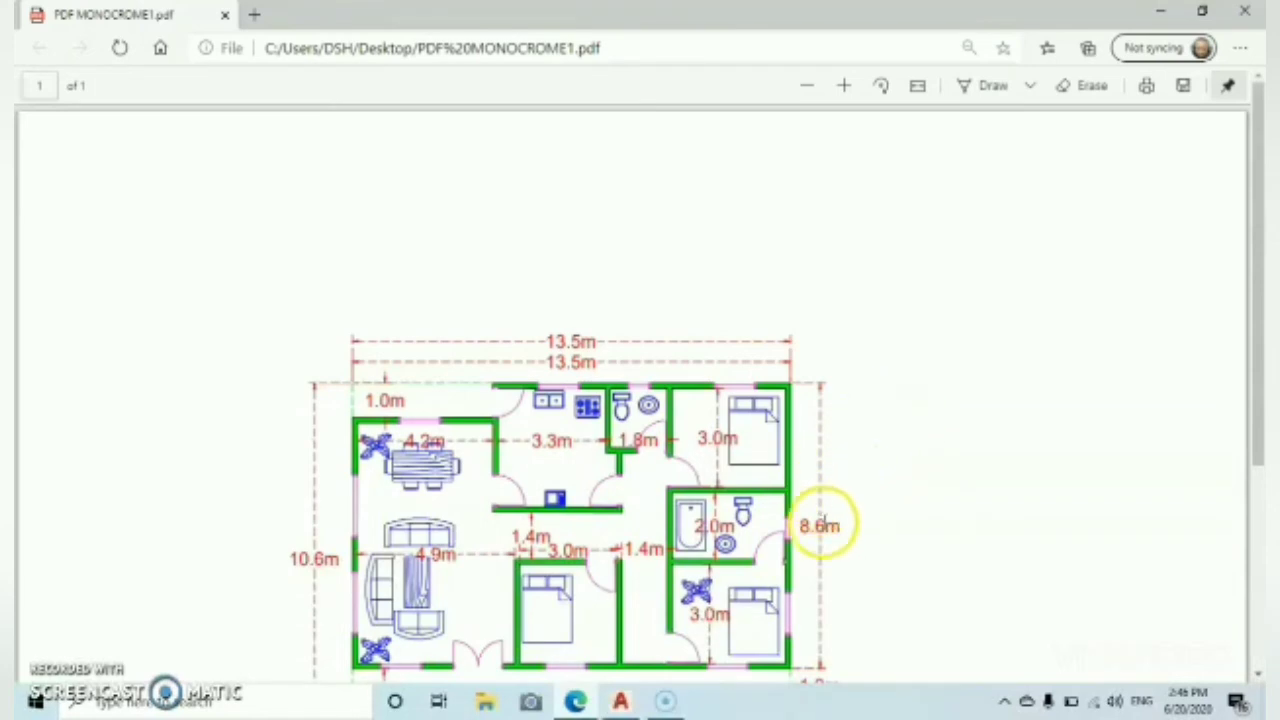
{"action": "left_click", "coordinate": [1258, 676]}
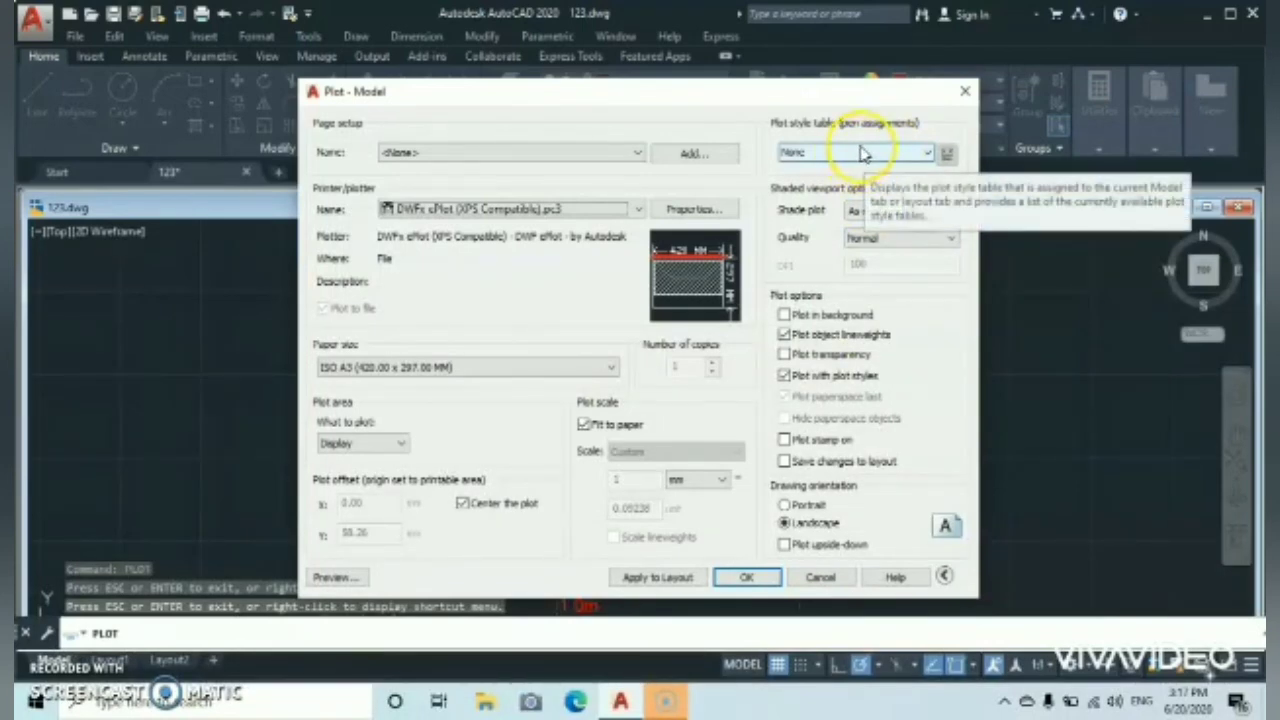
Step: Assign the monochrome.ctb plot style table to all layouts and preview the black-and-white plot
{"action": "left_click", "coordinate": [929, 155]}
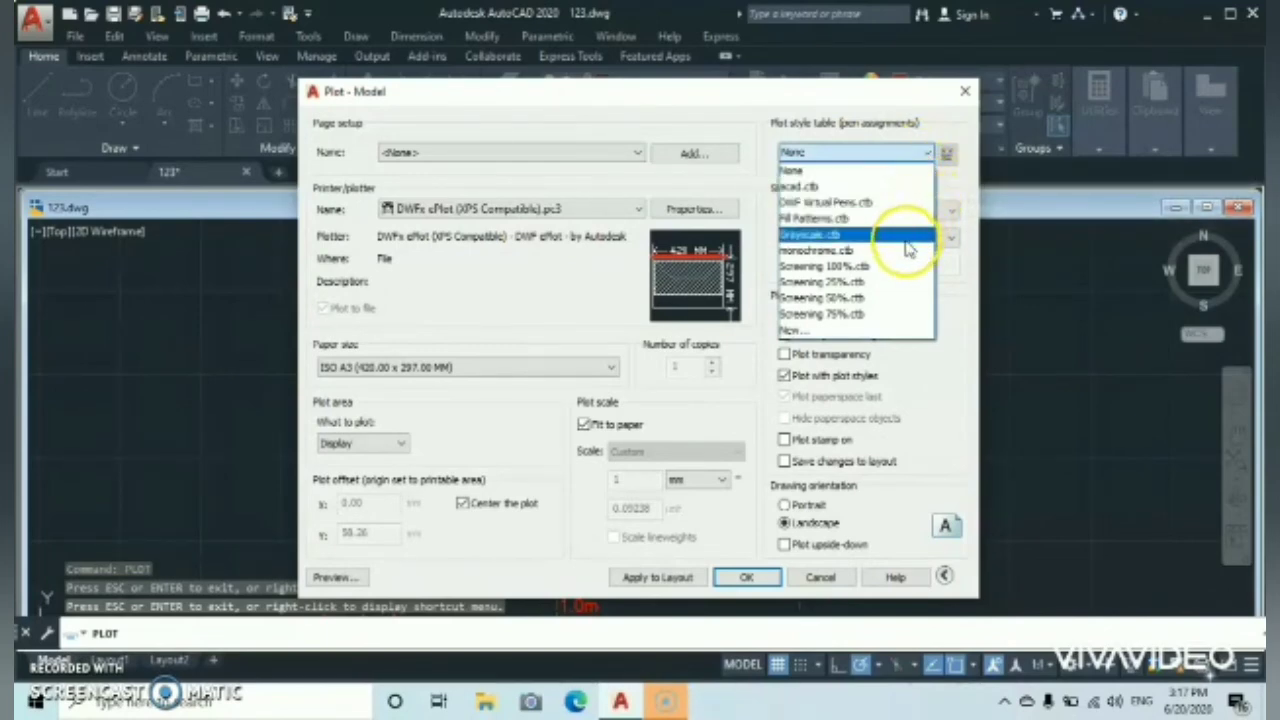
{"action": "left_click", "coordinate": [826, 251]}
{"action": "left_click", "coordinate": [651, 391]}
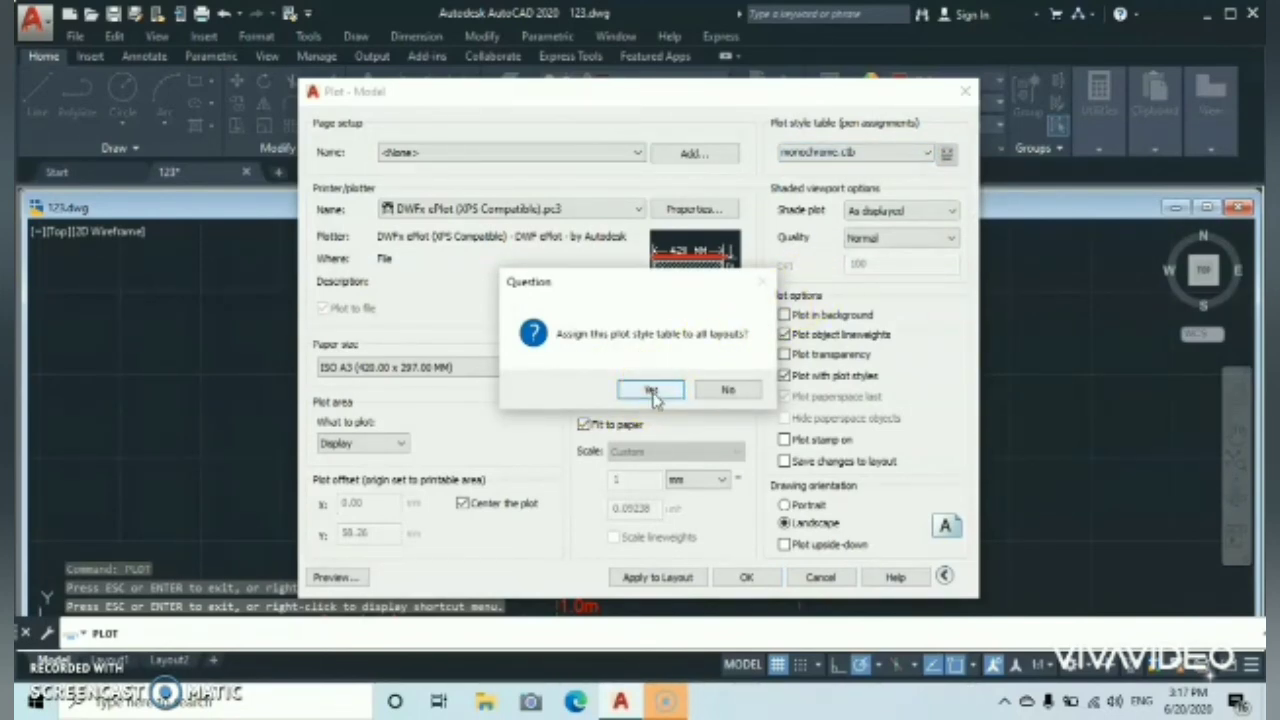
{"action": "left_click", "coordinate": [651, 391]}
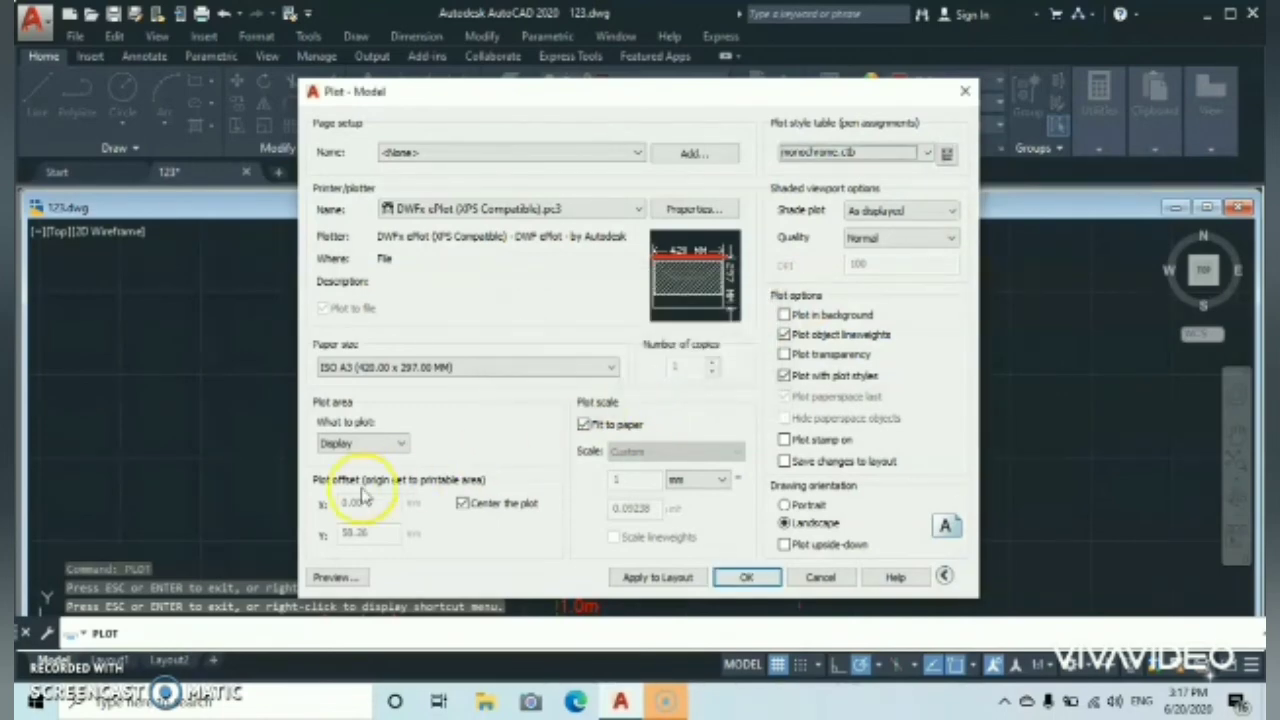
{"action": "left_click", "coordinate": [333, 578]}
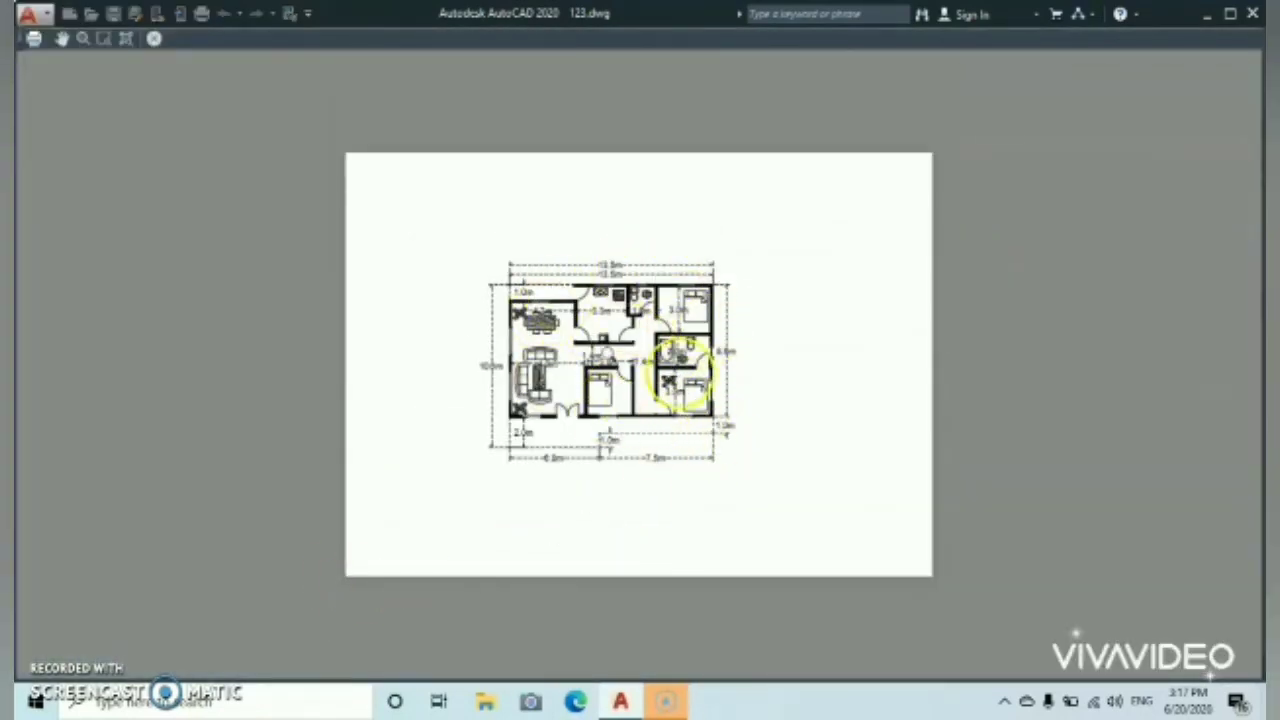
{"action": "left_click", "coordinate": [154, 40]}
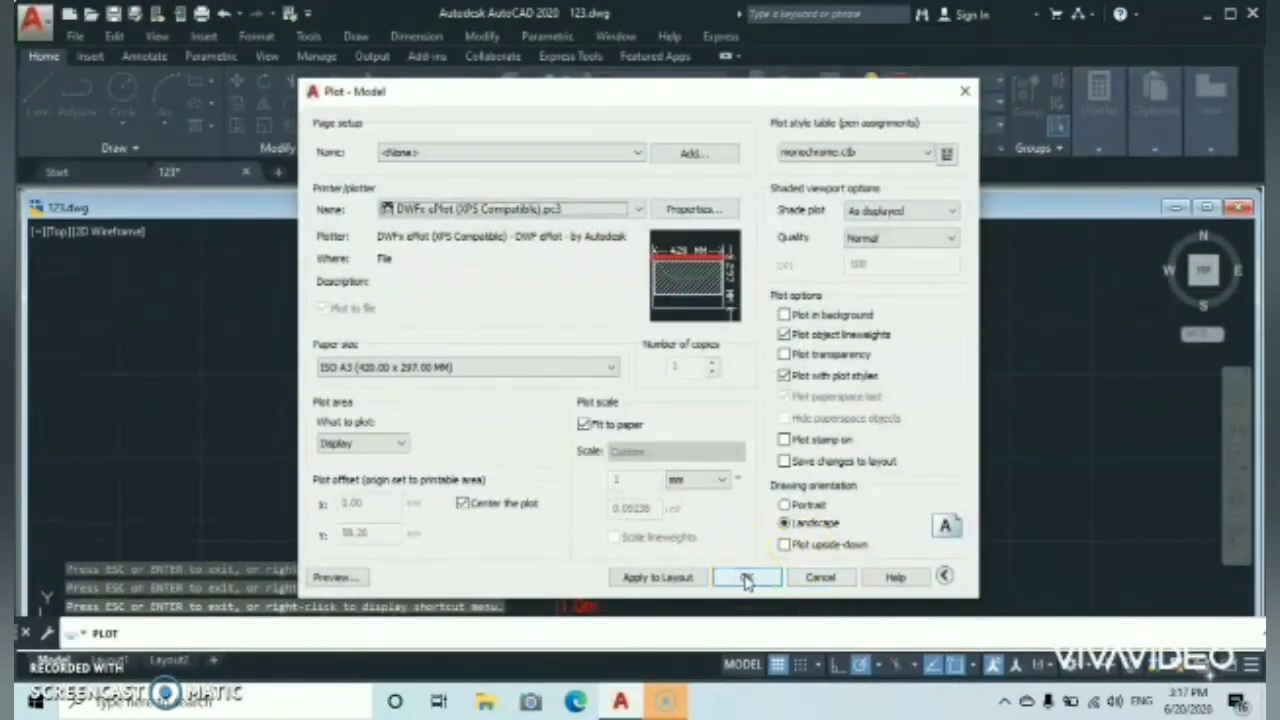
Step: Plot the monochrome drawing to a DWFx file on the Desktop named PDF2
{"action": "left_click", "coordinate": [745, 579]}
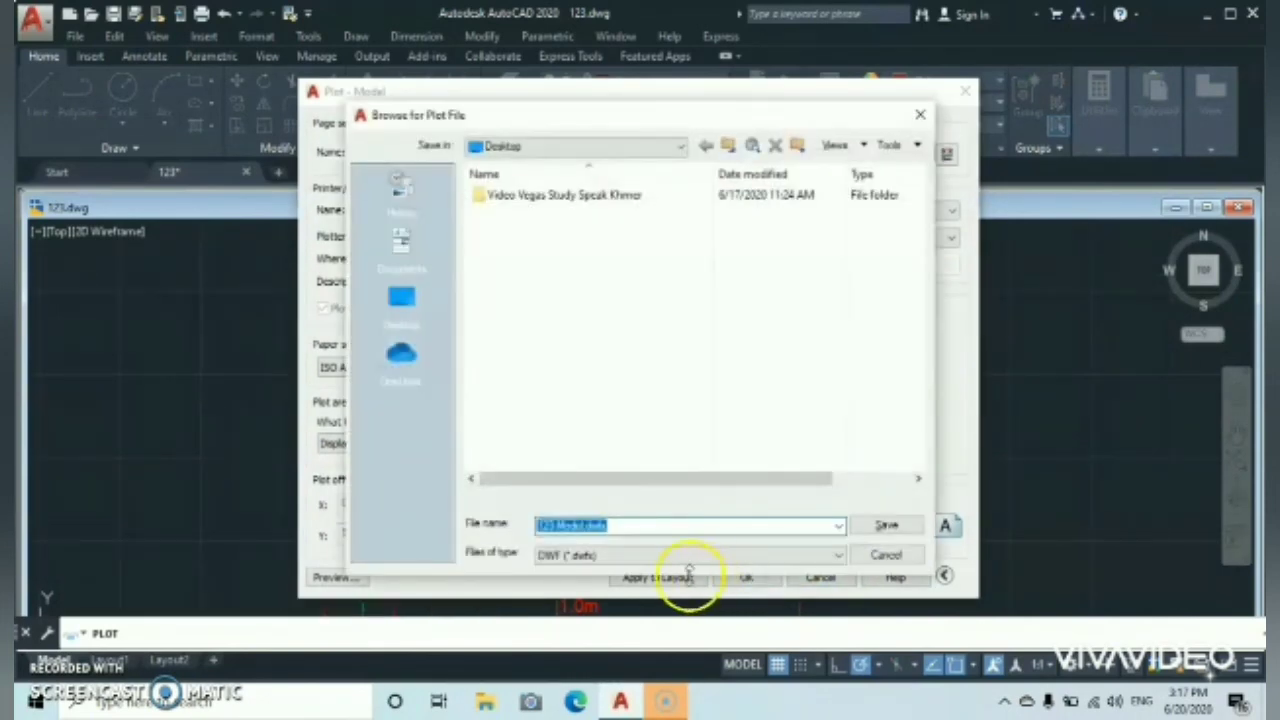
{"action": "left_click", "coordinate": [404, 302]}
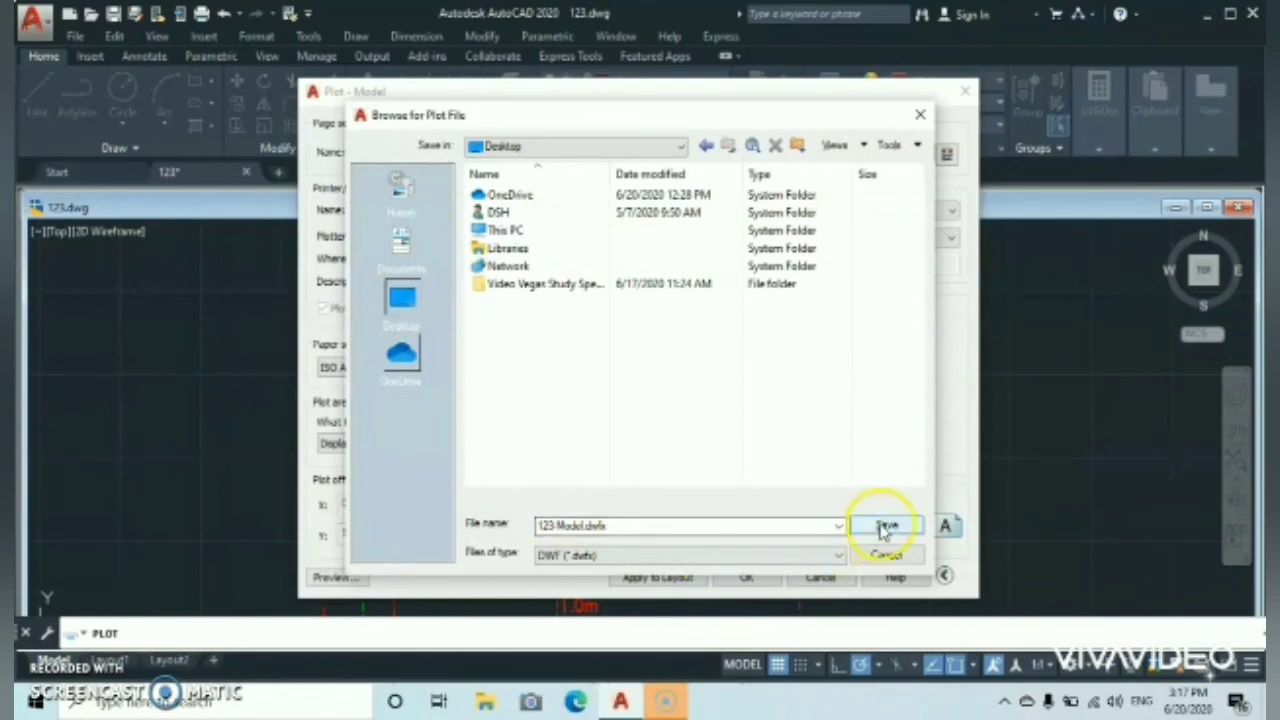
{"action": "left_click", "coordinate": [628, 527]}
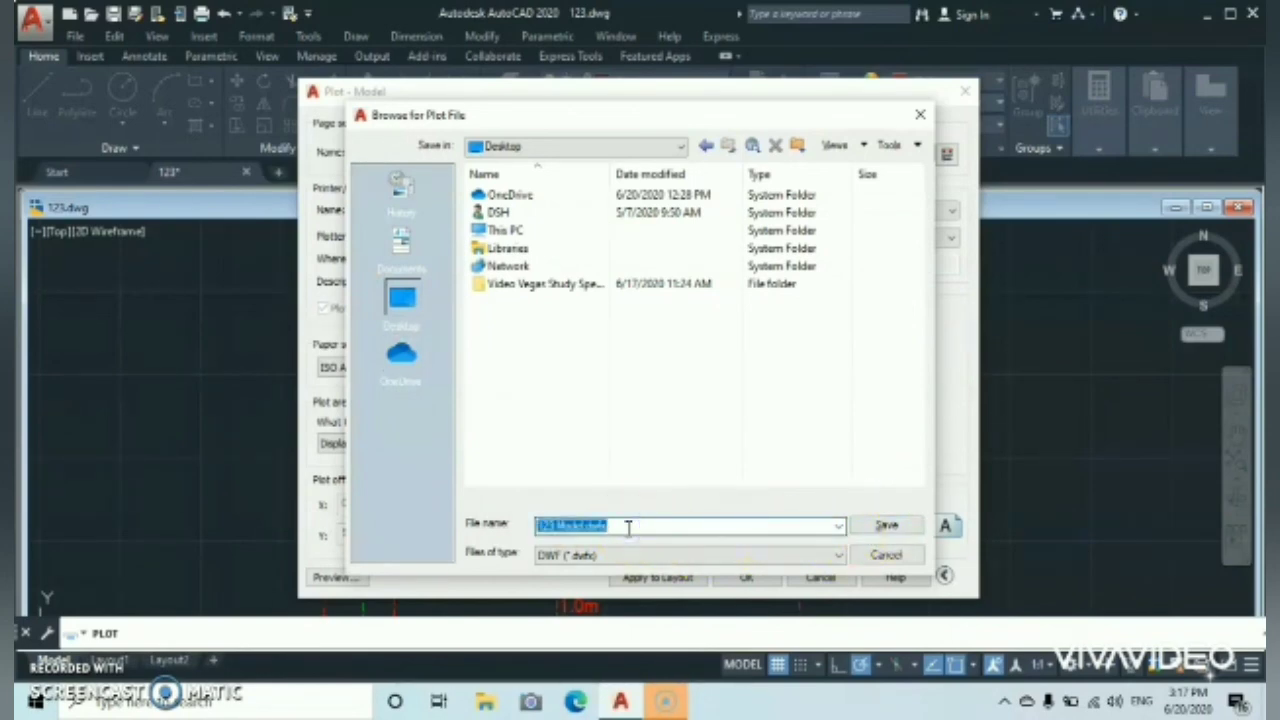
{"action": "key", "text": "BackSpace"}
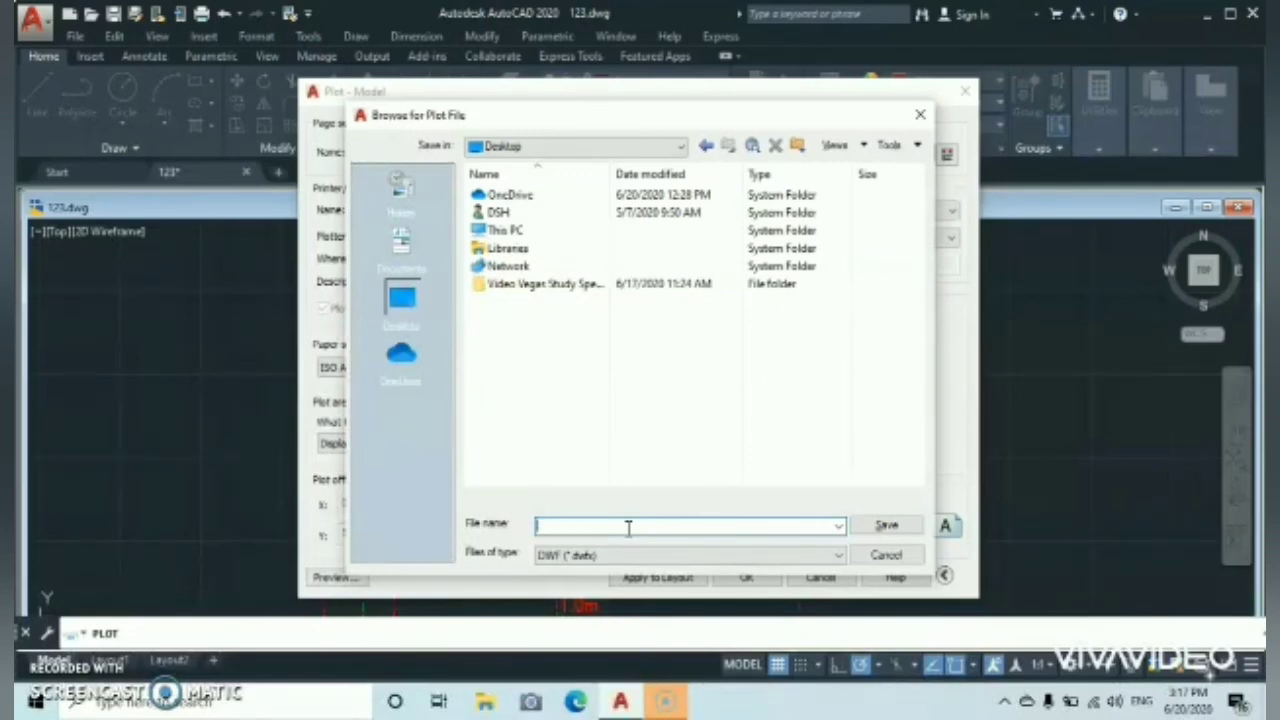
{"action": "type", "text": "PDF2"}
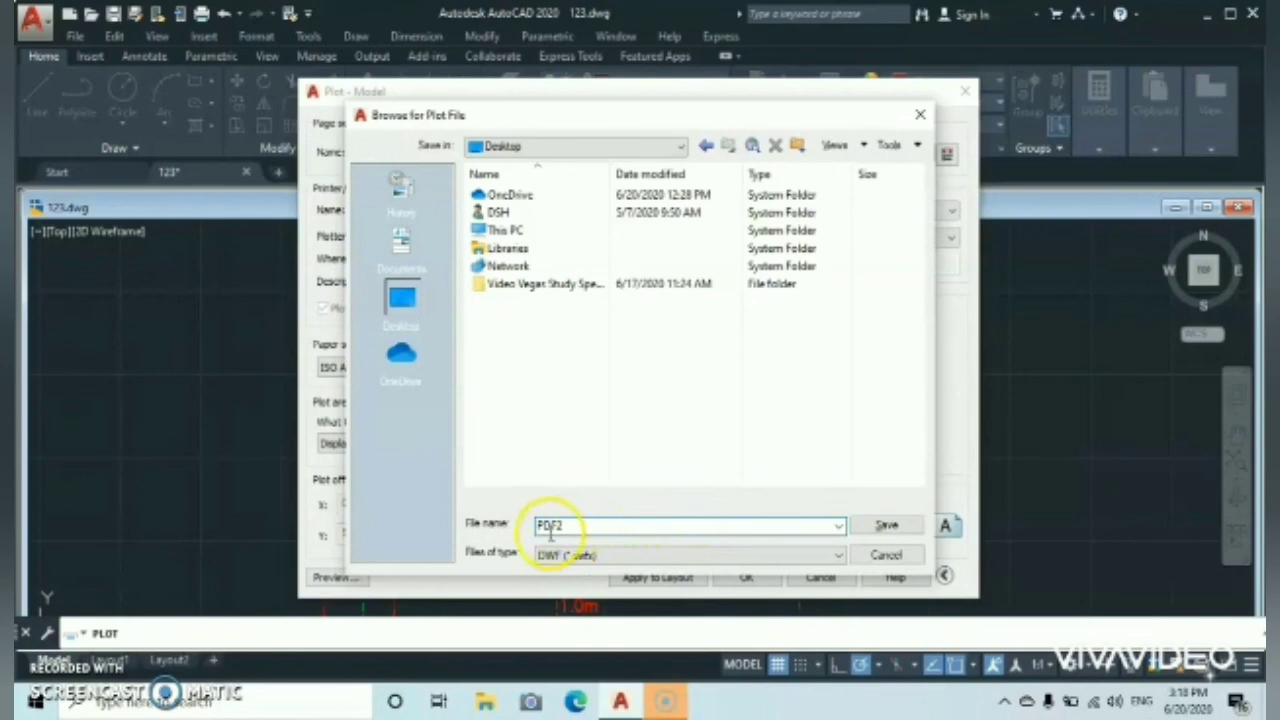
{"action": "left_click", "coordinate": [887, 531]}
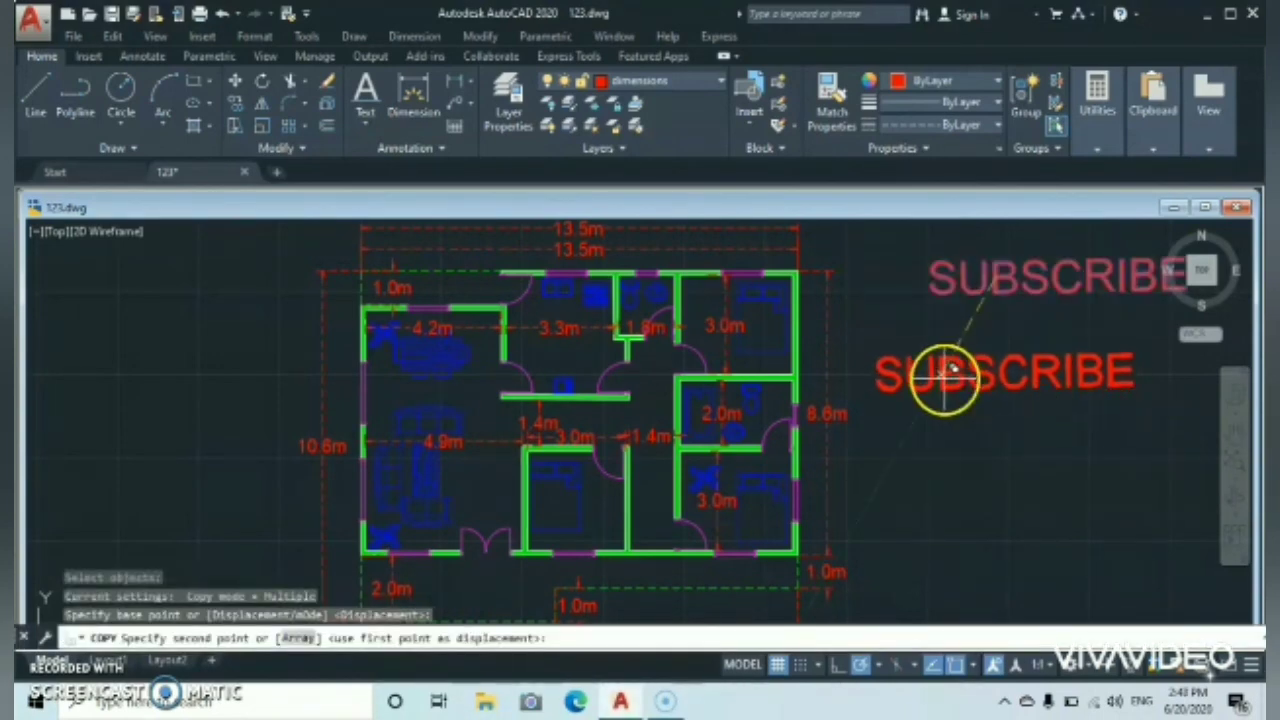
Step: Place multiple copies of the SUBSCRIBE text in a column below the original, east of the floor plan
{"action": "left_click", "coordinate": [940, 372]}
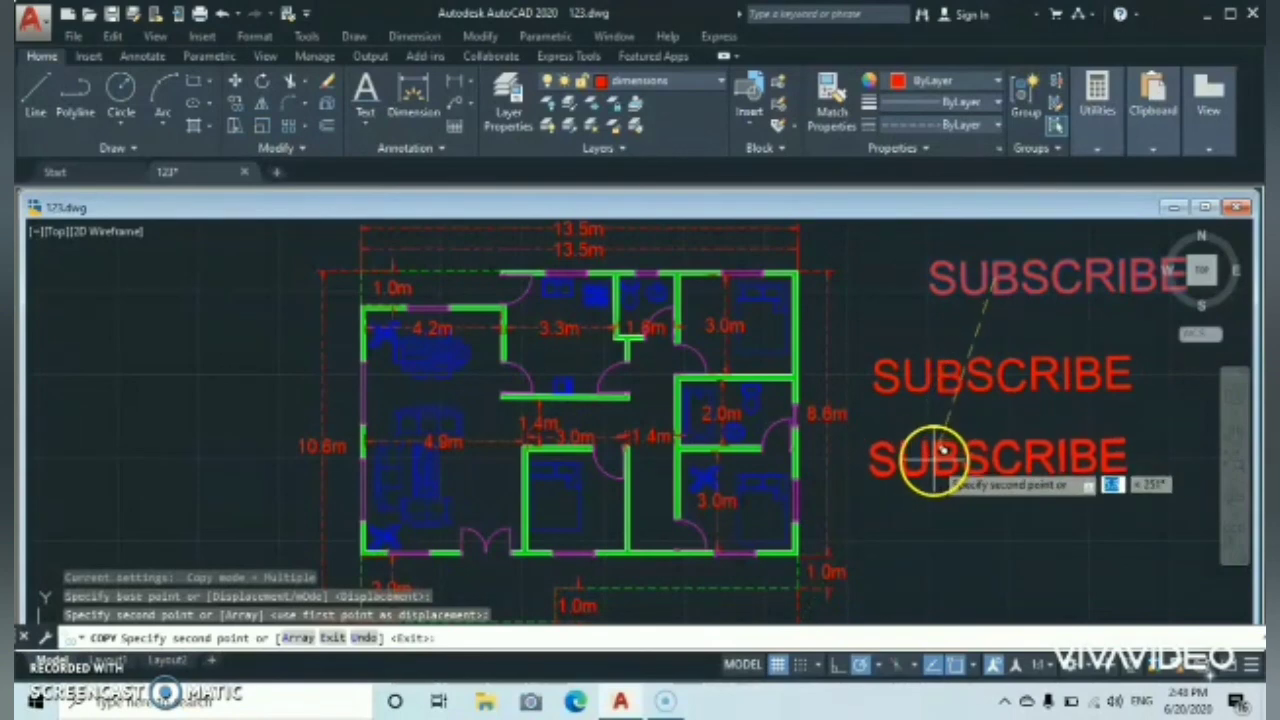
{"action": "left_click", "coordinate": [935, 459]}
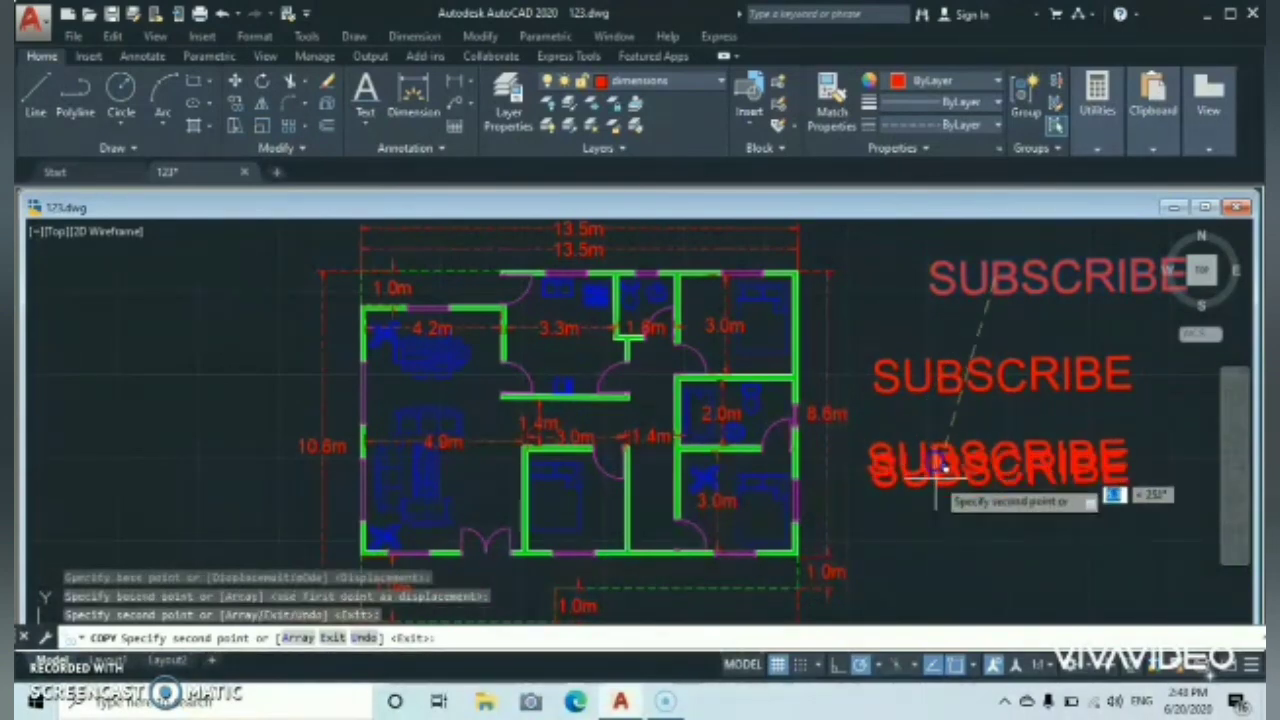
{"action": "left_click", "coordinate": [943, 542]}
{"action": "left_click", "coordinate": [955, 492]}
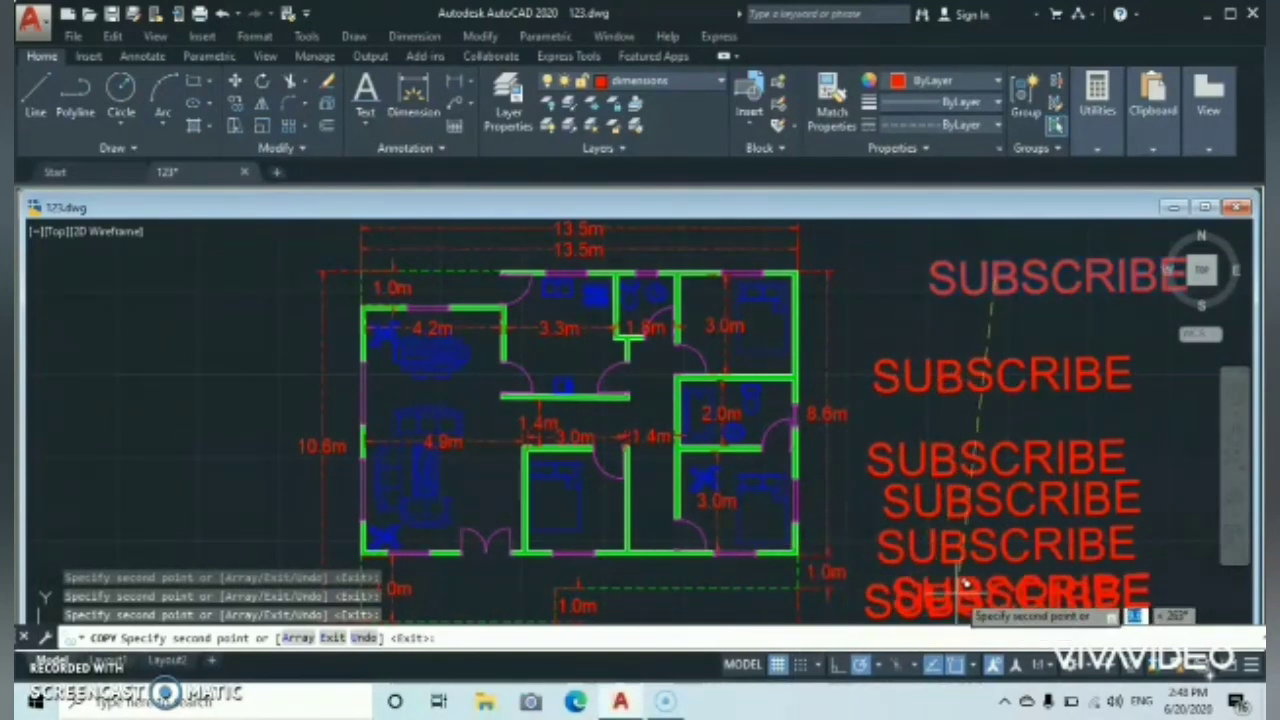
{"action": "left_click", "coordinate": [945, 598]}
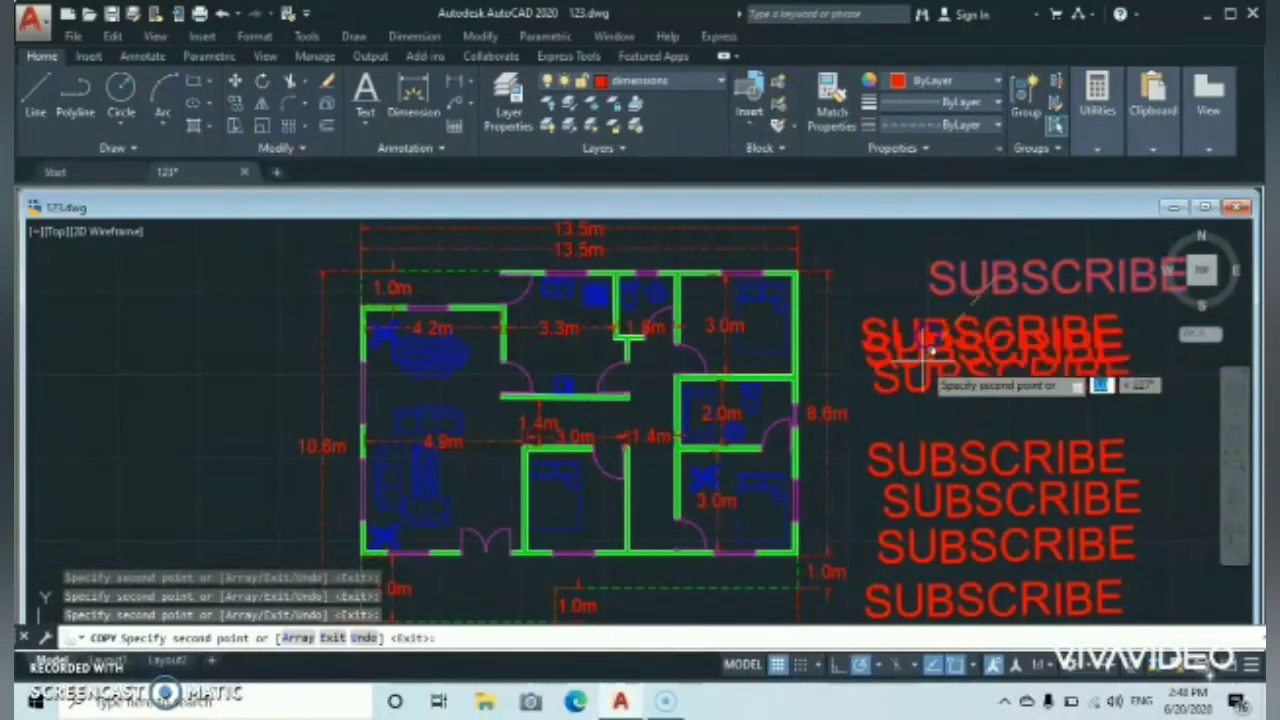
{"action": "left_click", "coordinate": [940, 416]}
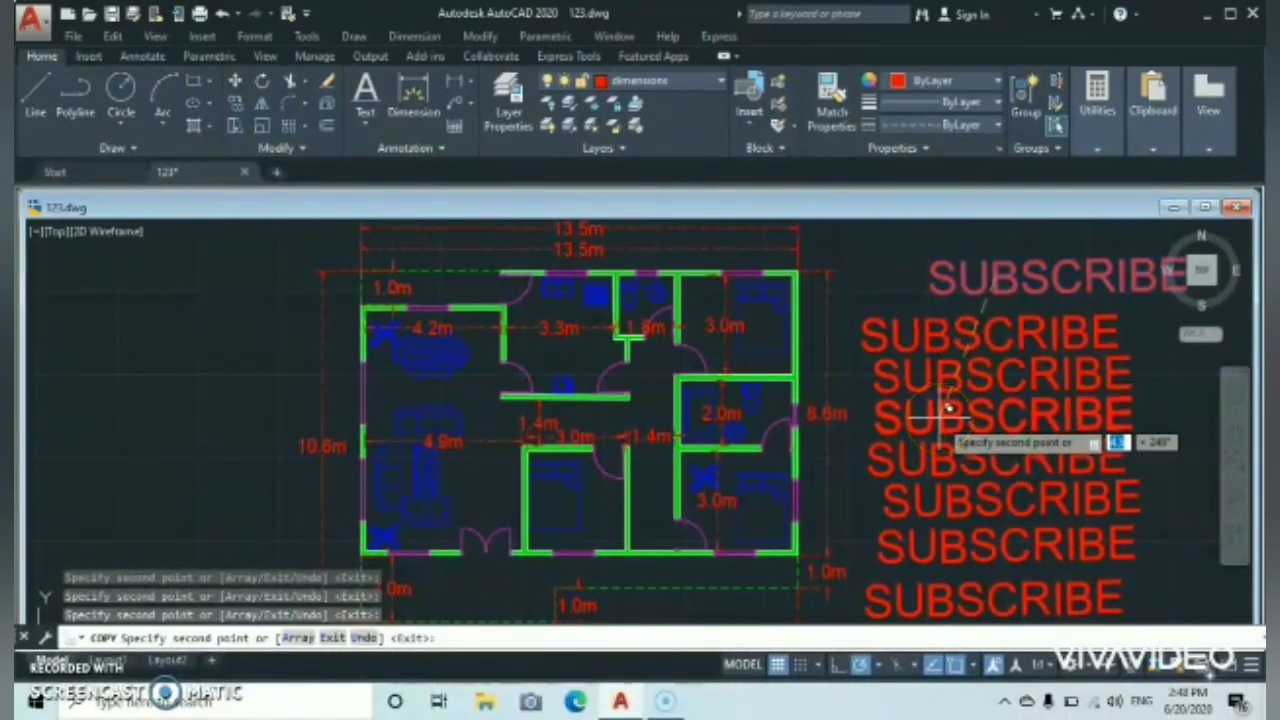